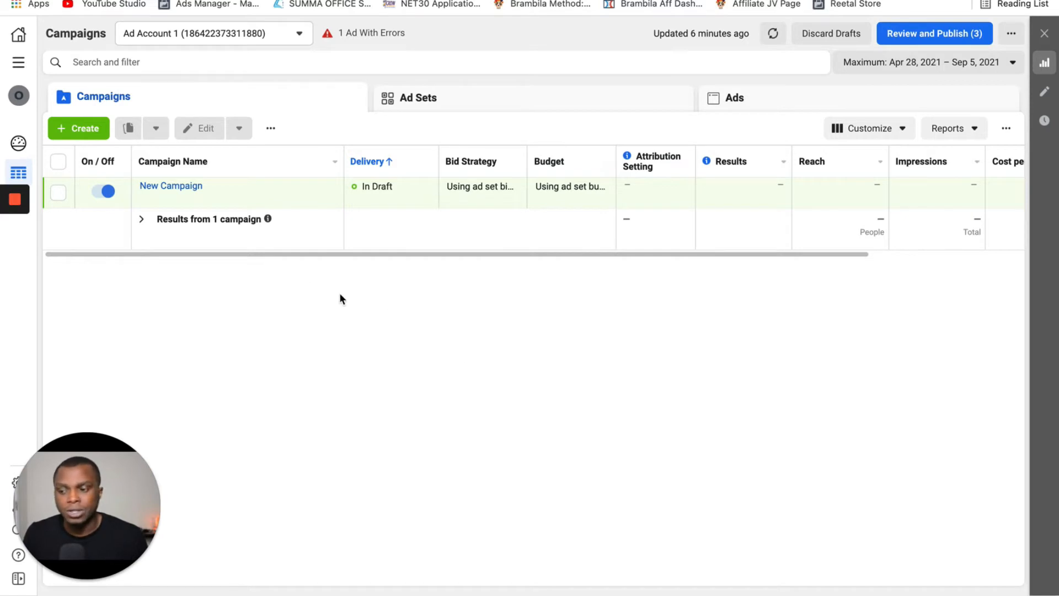
drag(94, 509, 948, 503)
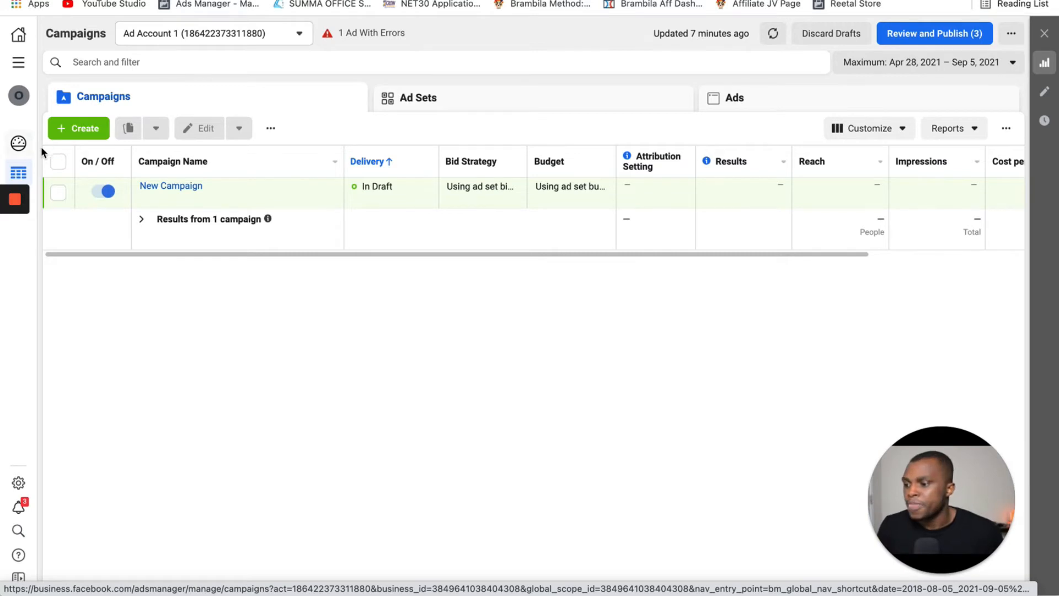
- Create a new campaign with the Traffic objective and dismiss the lead generation recommendation
click(61, 133)
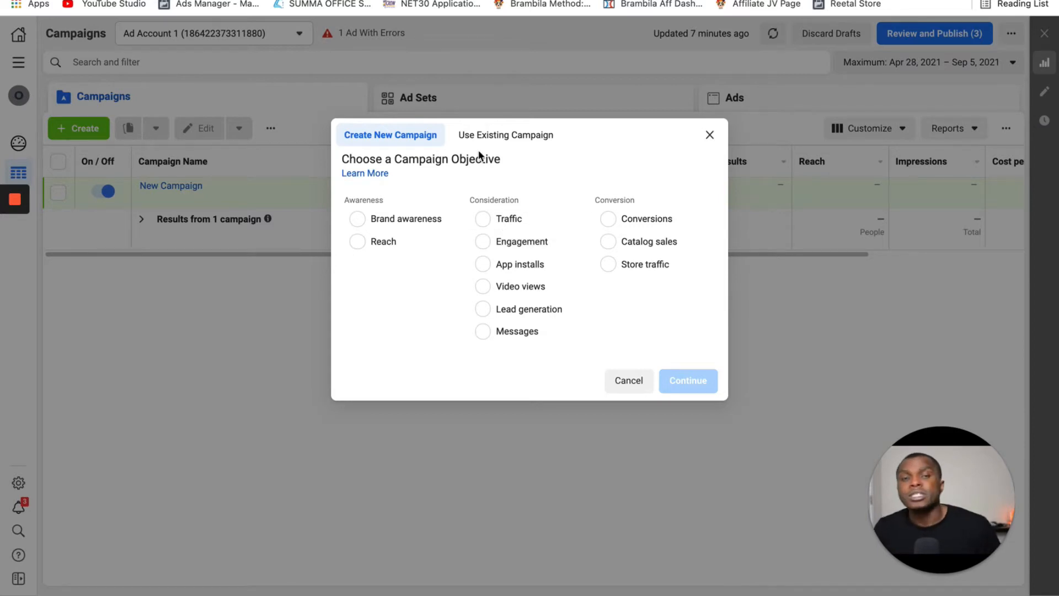
click(479, 224)
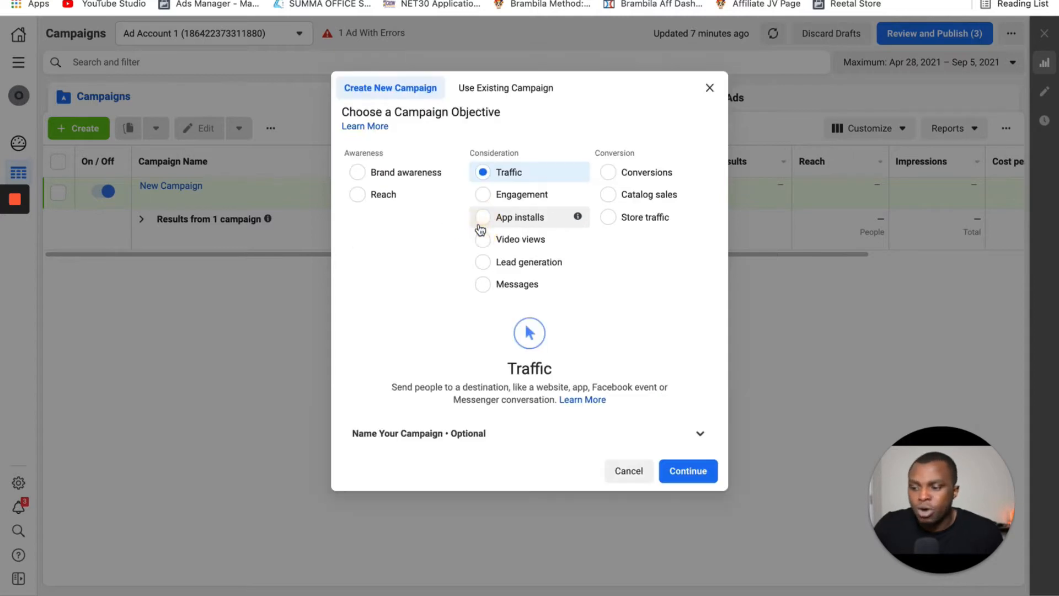
click(694, 475)
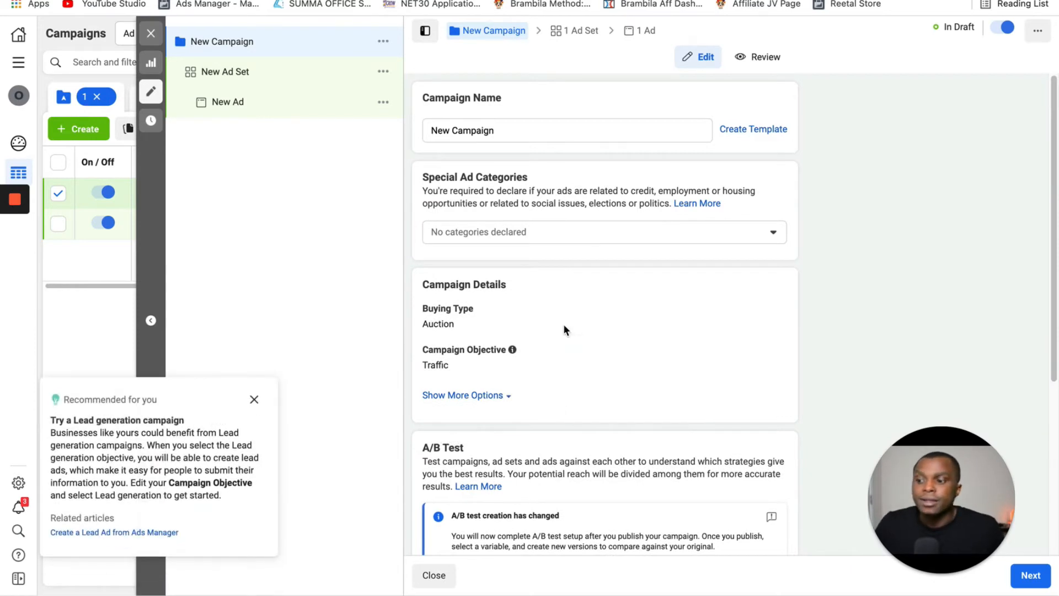
click(253, 399)
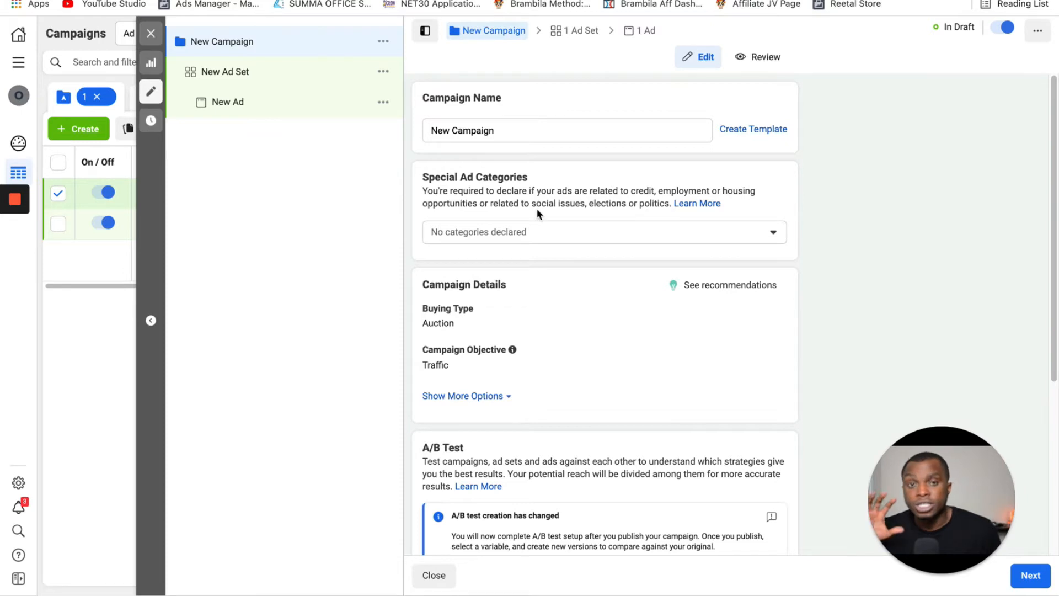
- Rename the new campaign as "Traffic Campaign"
scroll(521, 316, down, 5)
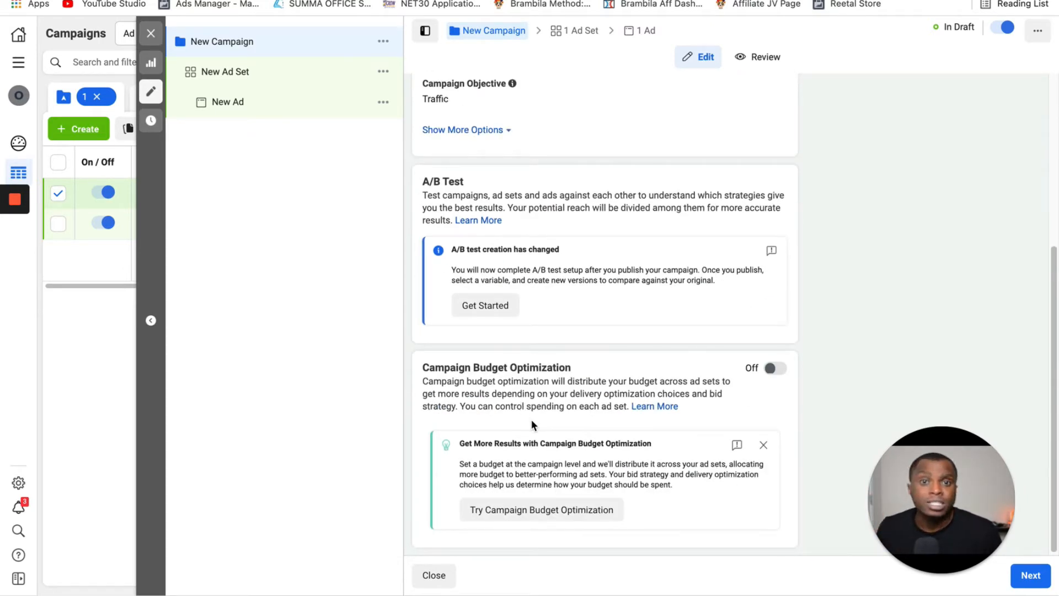
scroll(524, 409, up, 2)
scroll(521, 407, up, 3)
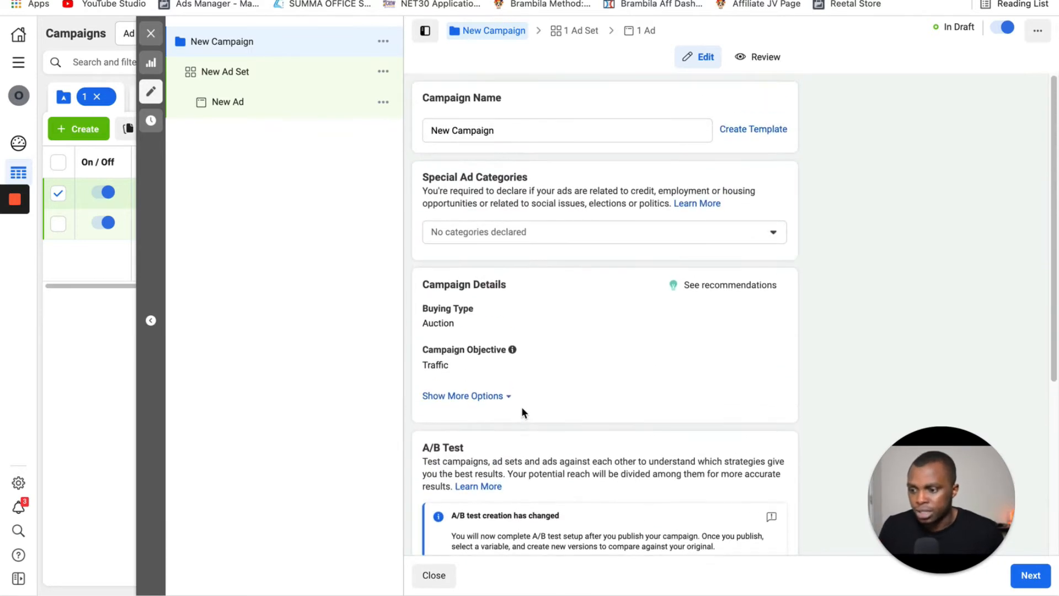
double_click(481, 132)
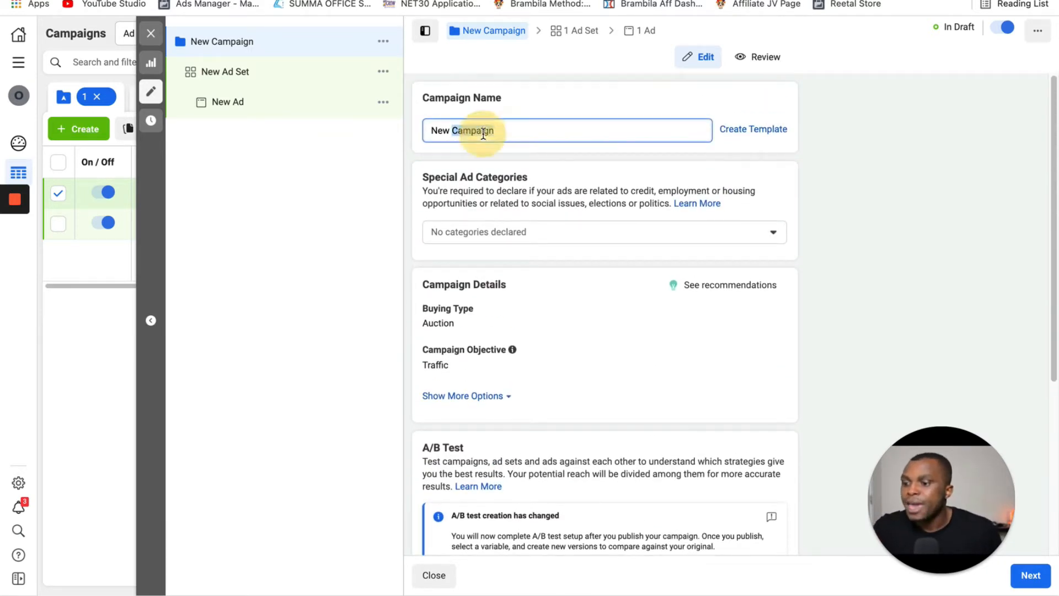
triple_click(520, 127)
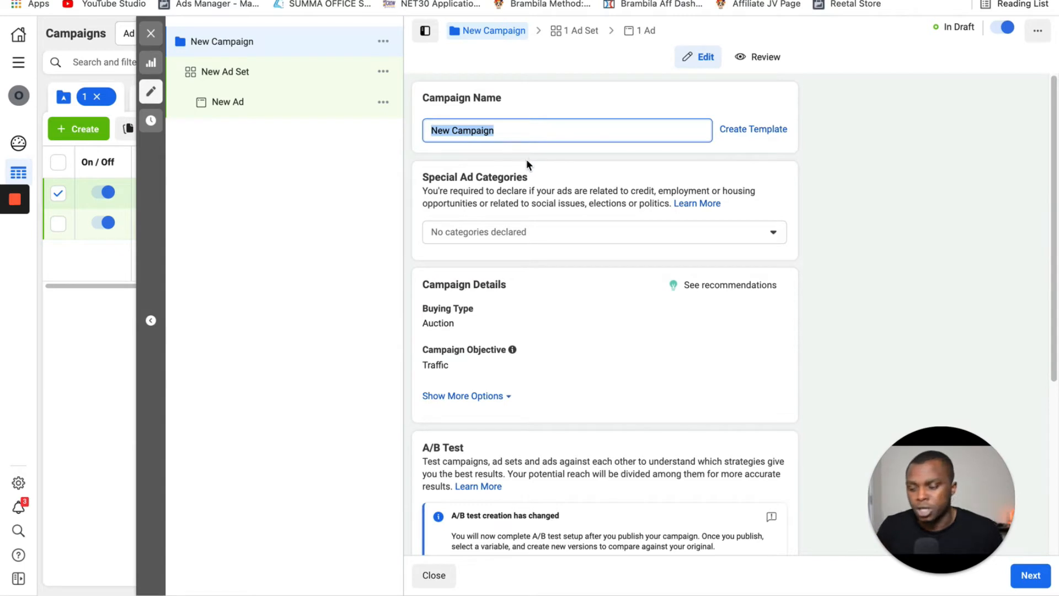
text(Traffic  ca)
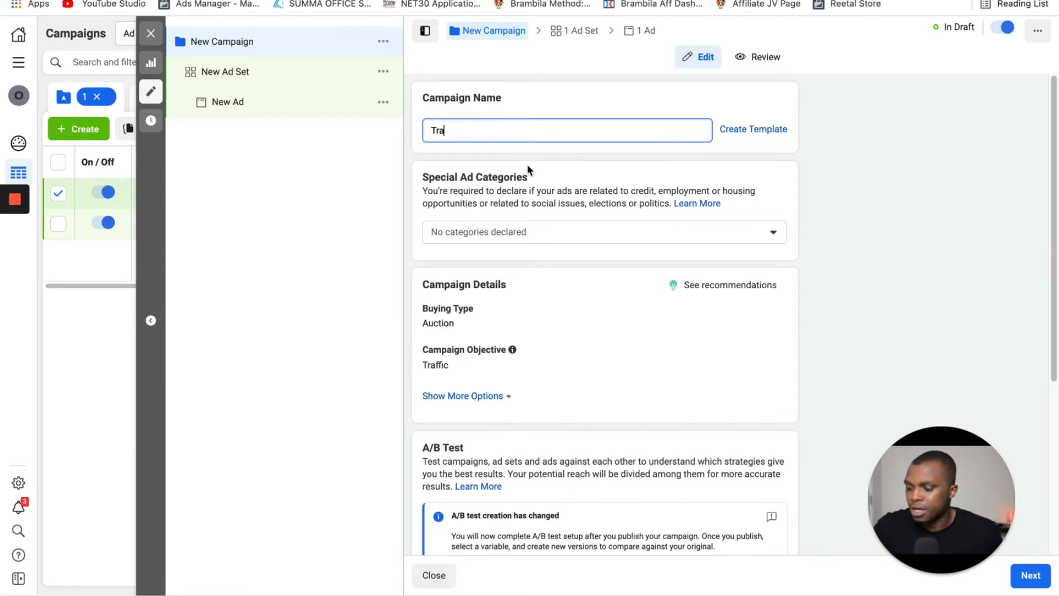
key(BackSpace)
key(BackSpace)
key(BackSpace)
key(BackSpace)
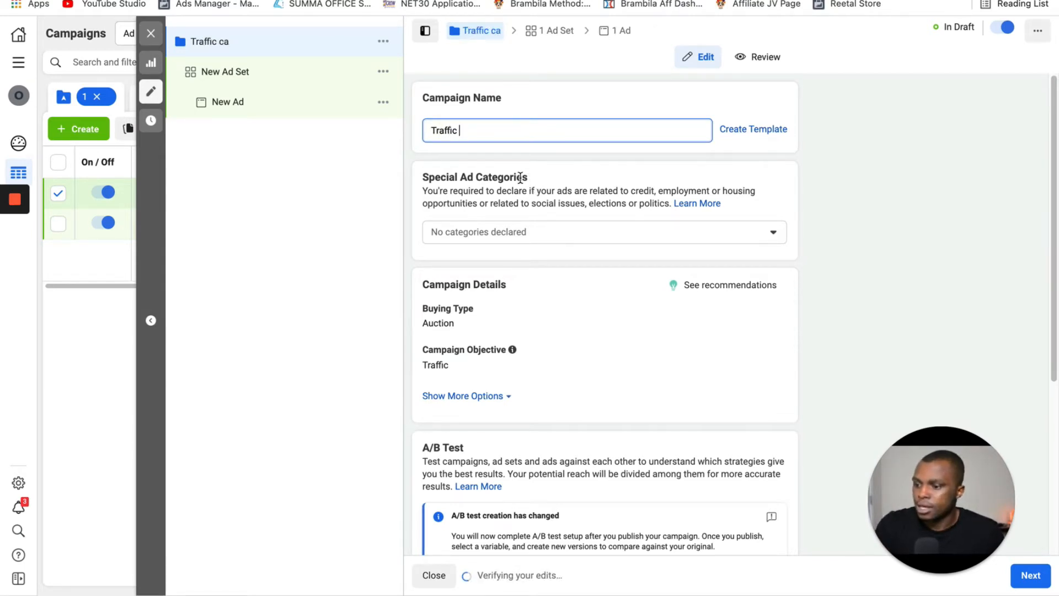
text(v)
key(BackSpace)
text(C)
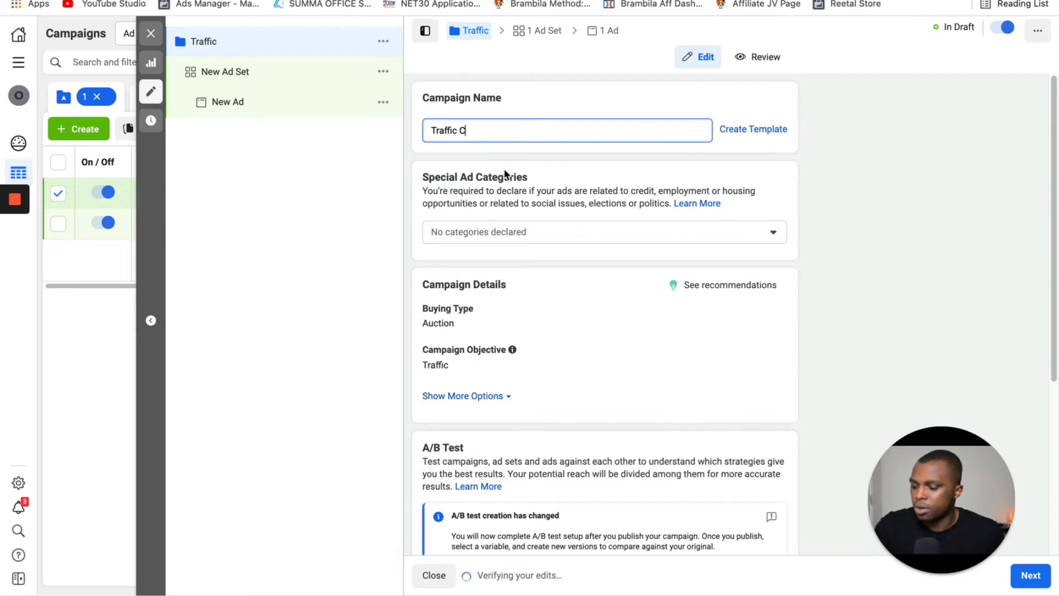
text(amp)
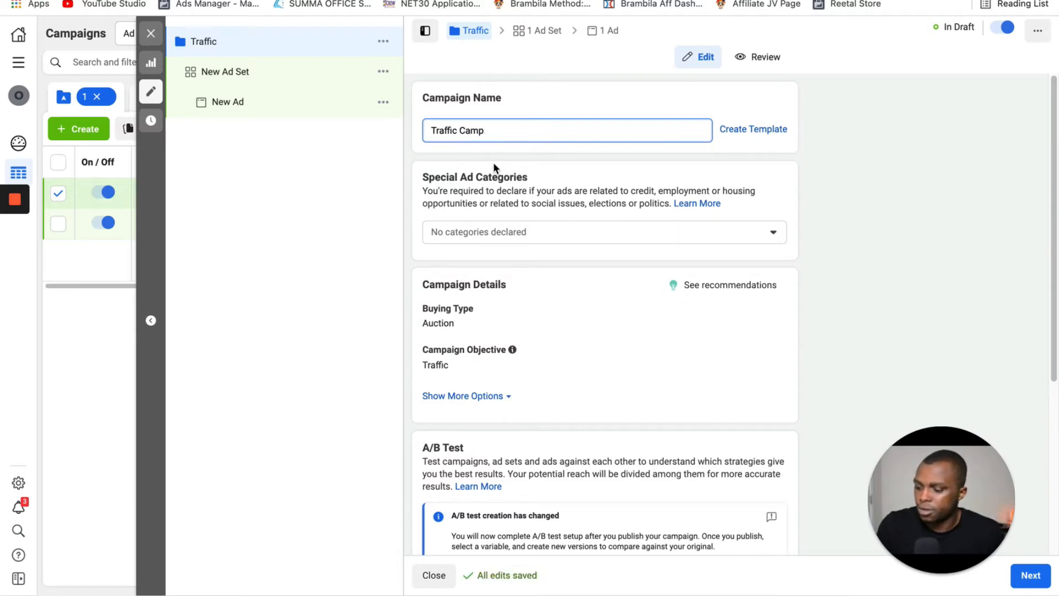
text(aign)
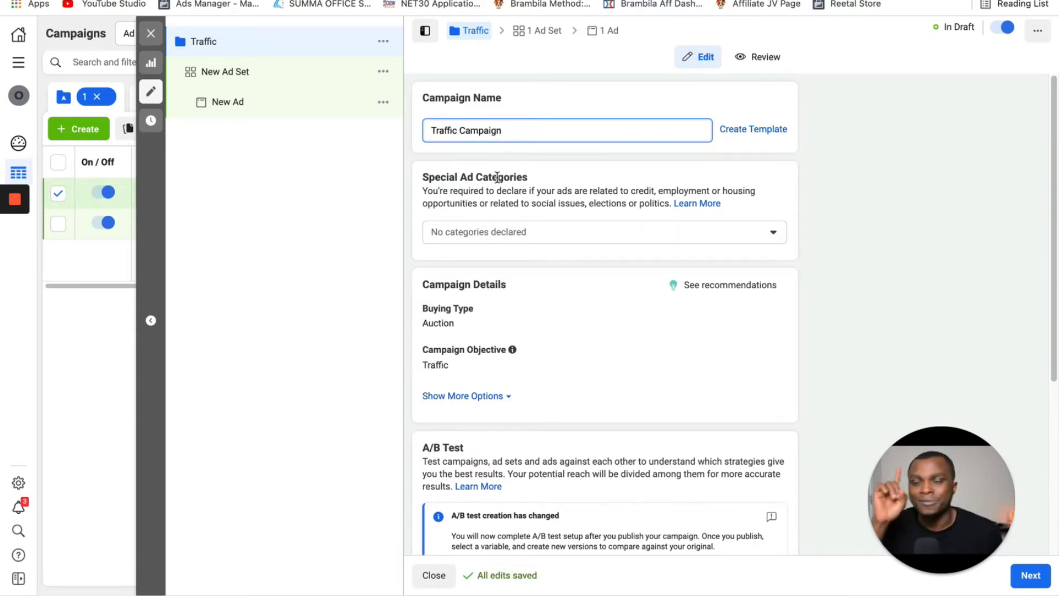
- Turn on Campaign Budget Optimization for the campaign and continue to the ad set settings
scroll(560, 306, down, 1)
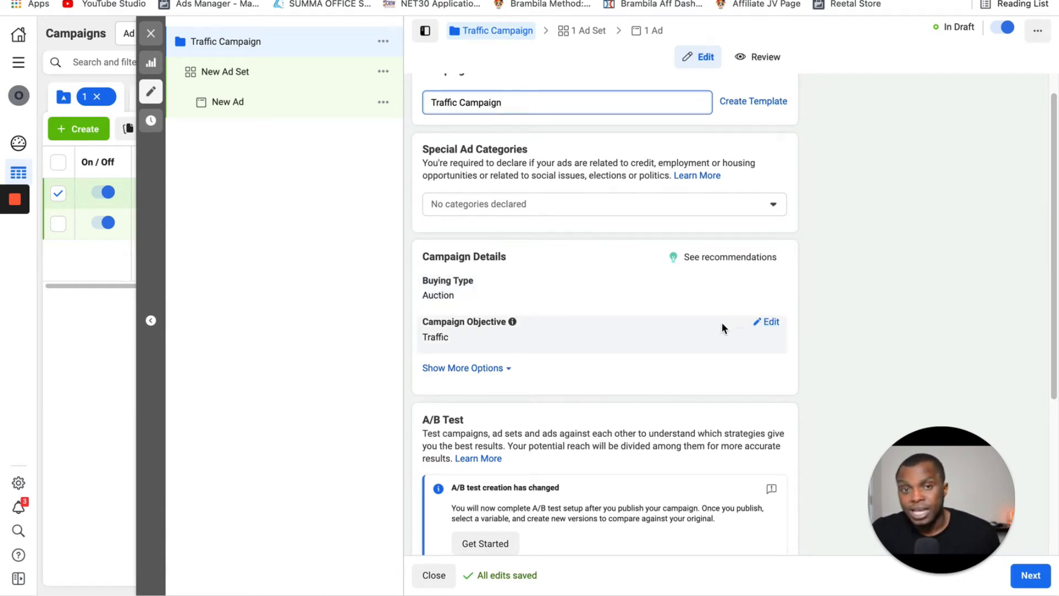
scroll(520, 362, down, 4)
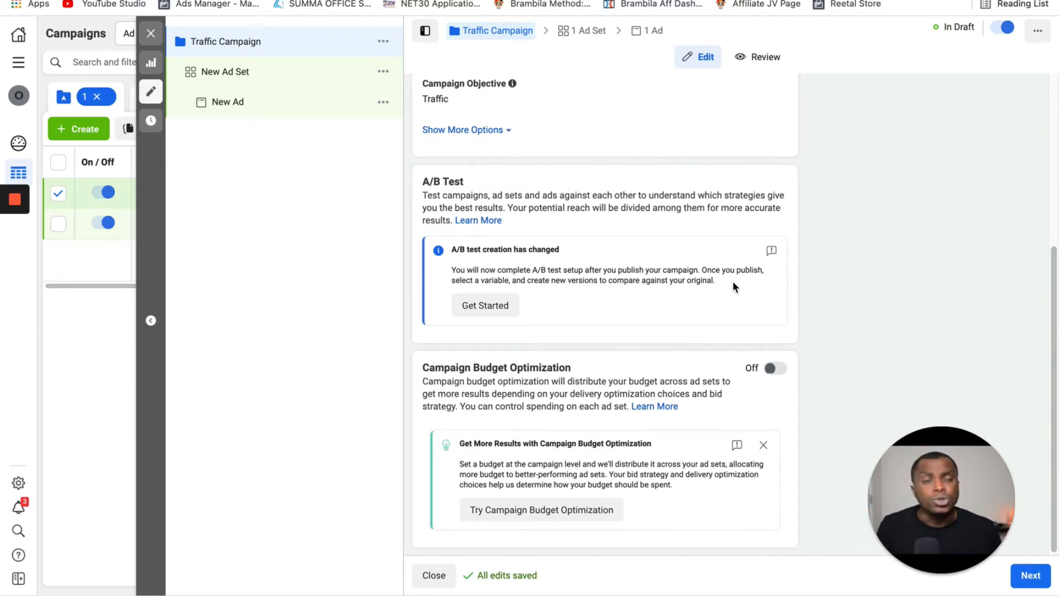
click(783, 372)
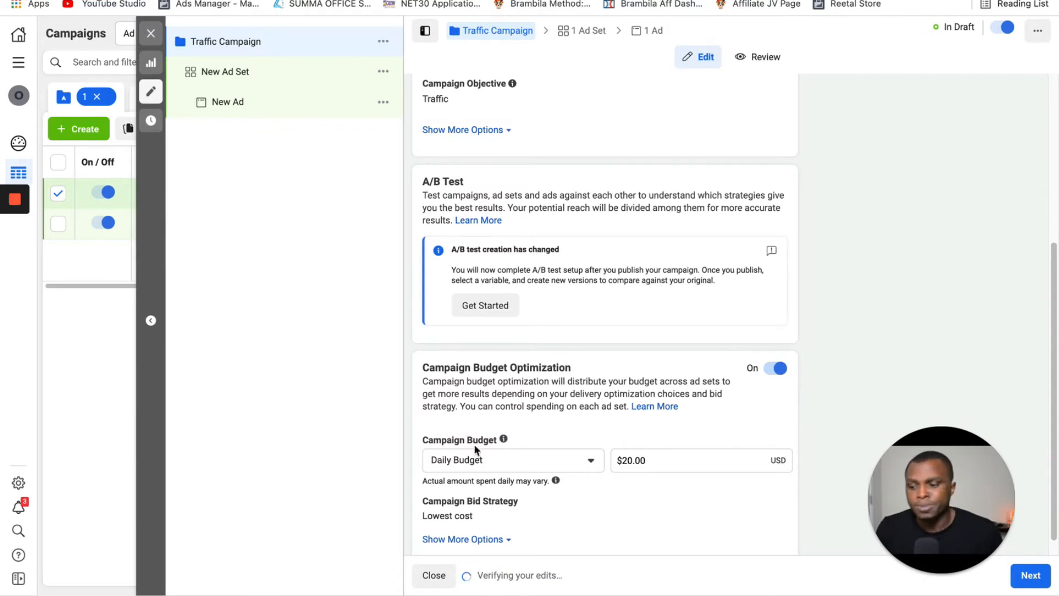
scroll(534, 445, down, 1)
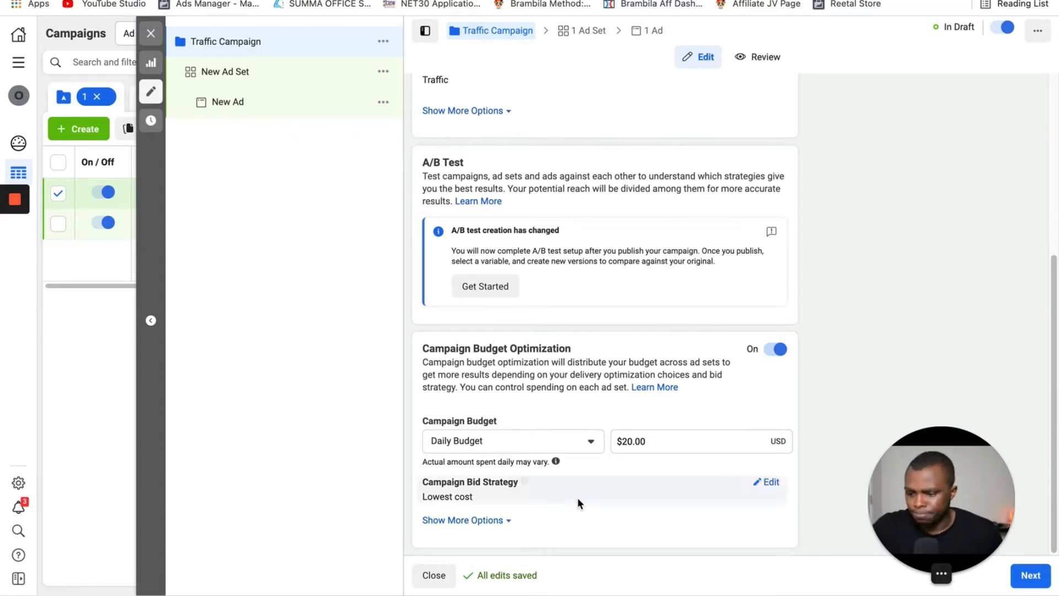
drag(930, 516, 189, 497)
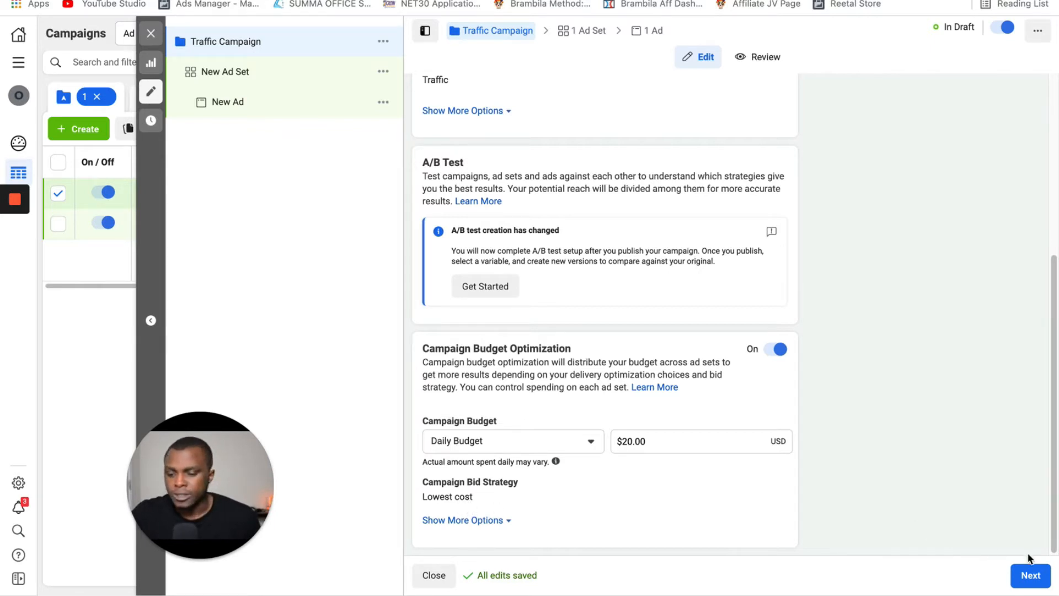
click(1029, 573)
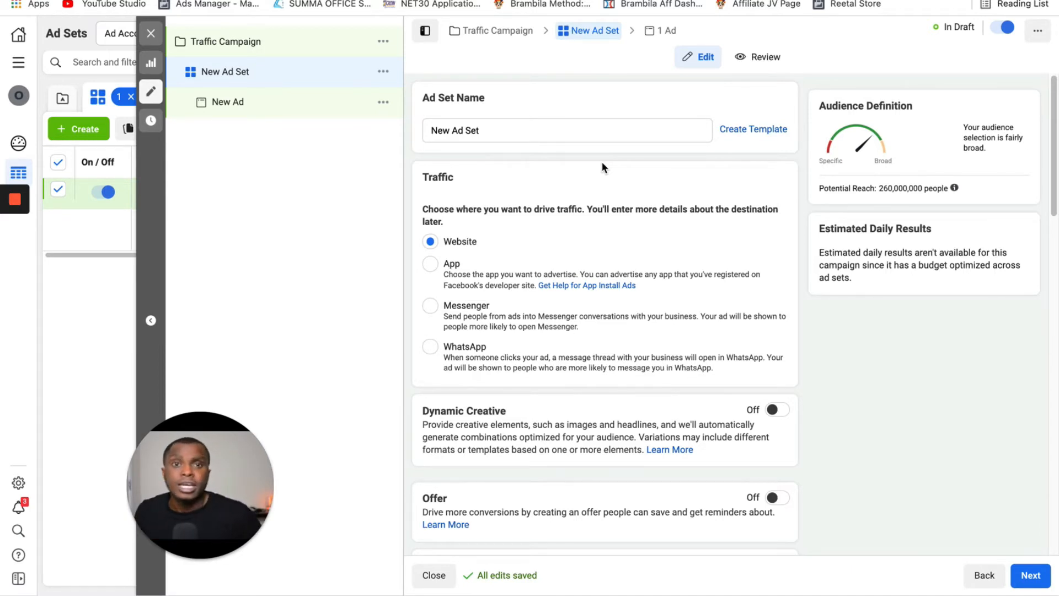
- Set the ad set's start date to Sep 6, 2021 in the schedule
scroll(494, 286, down, 1)
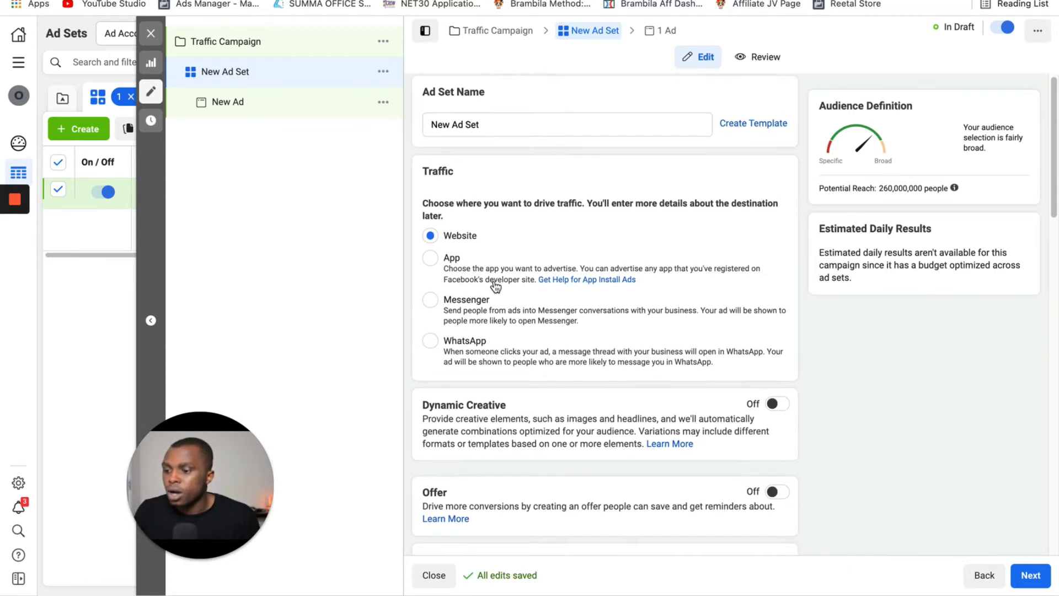
scroll(442, 292, down, 3)
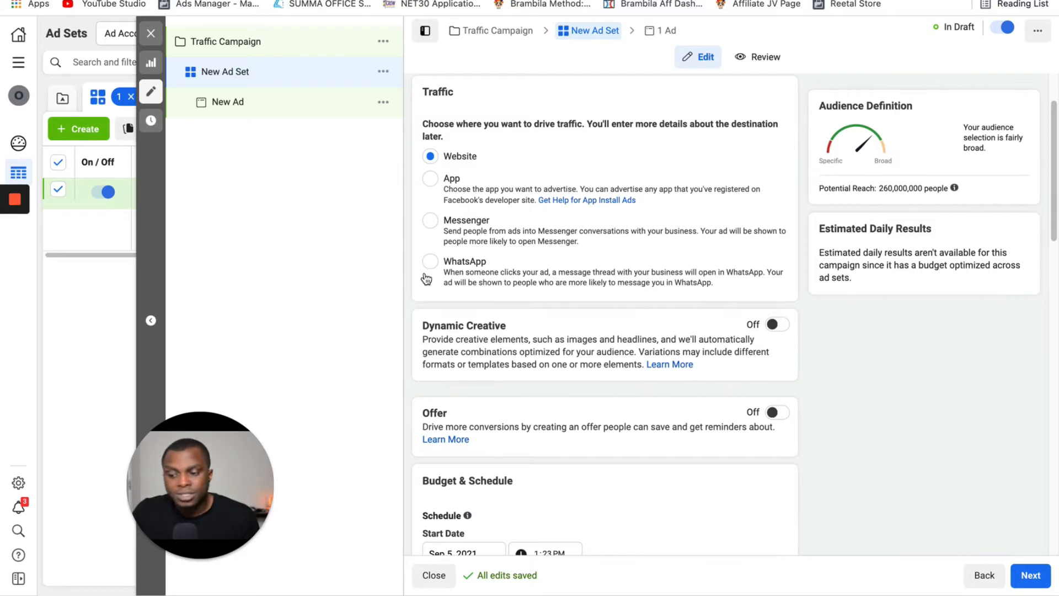
scroll(538, 356, down, 4)
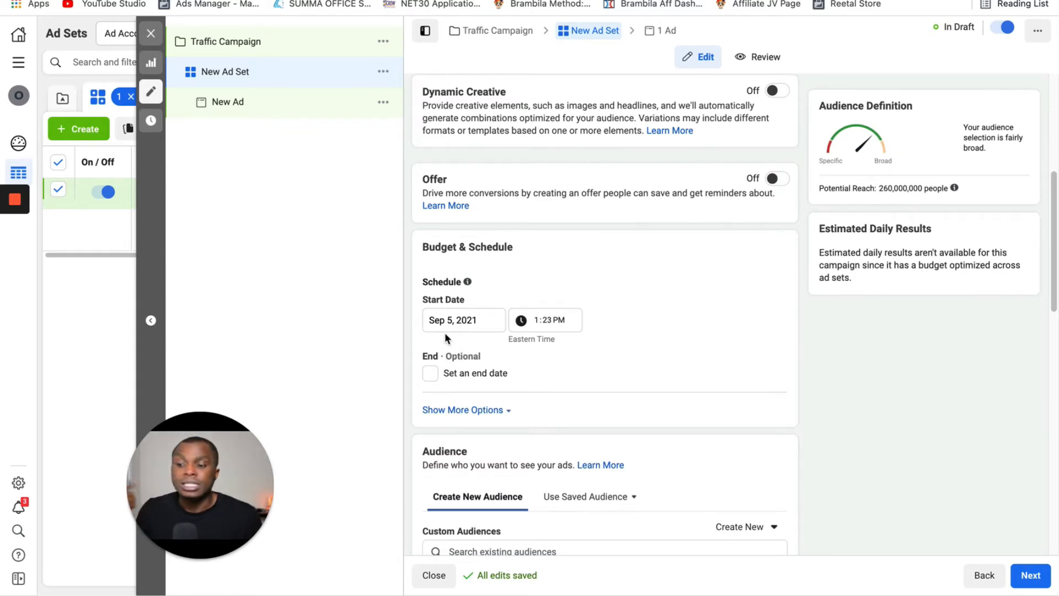
click(447, 325)
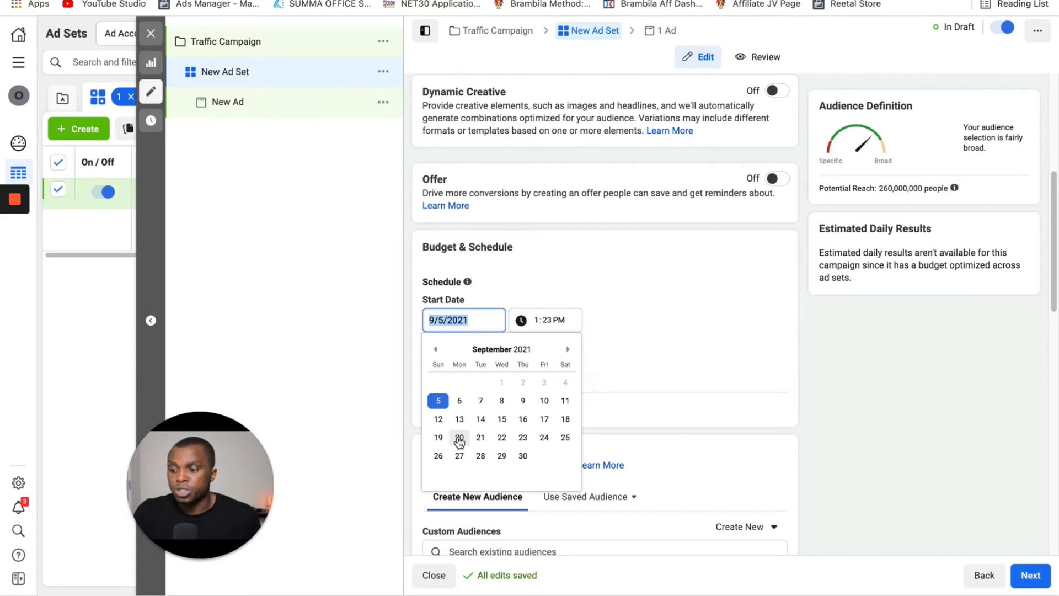
click(463, 405)
- Set the ad set's start time to 12:00 AM
click(547, 319)
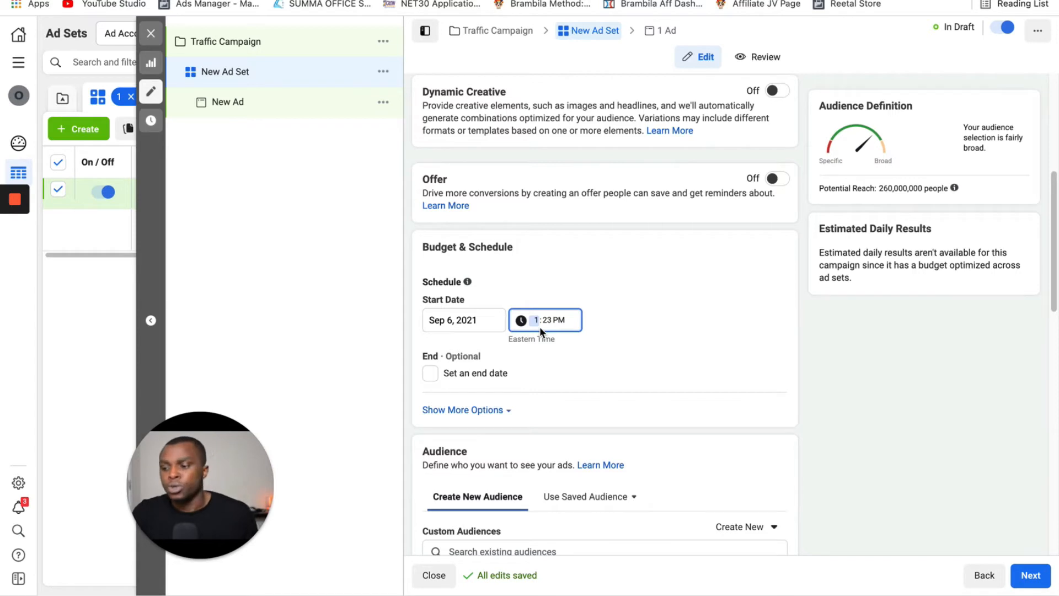
text(2)
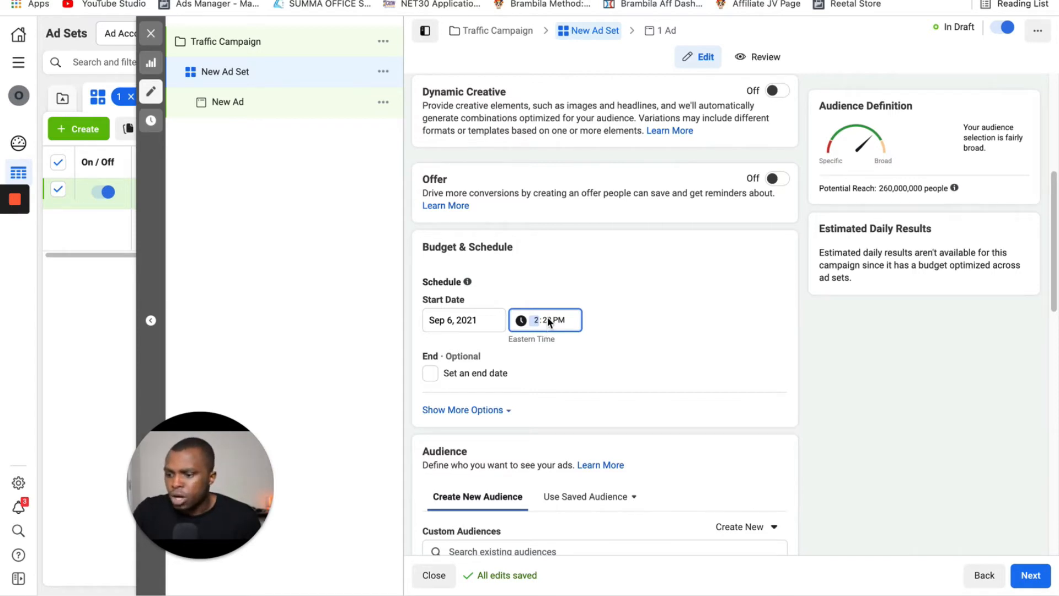
click(547, 318)
click(533, 320)
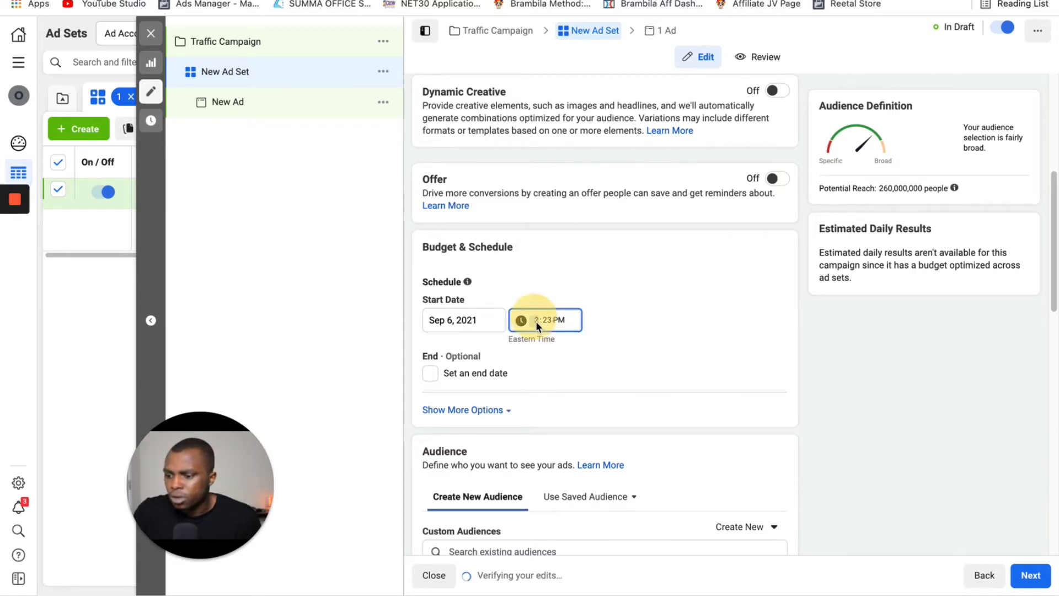
text(12)
click(548, 320)
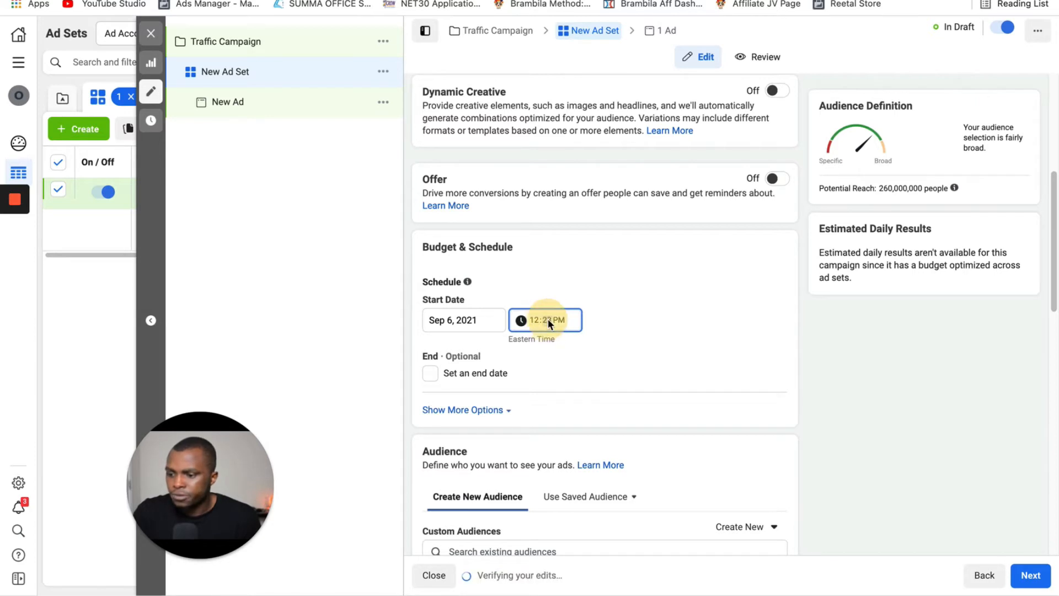
text(00)
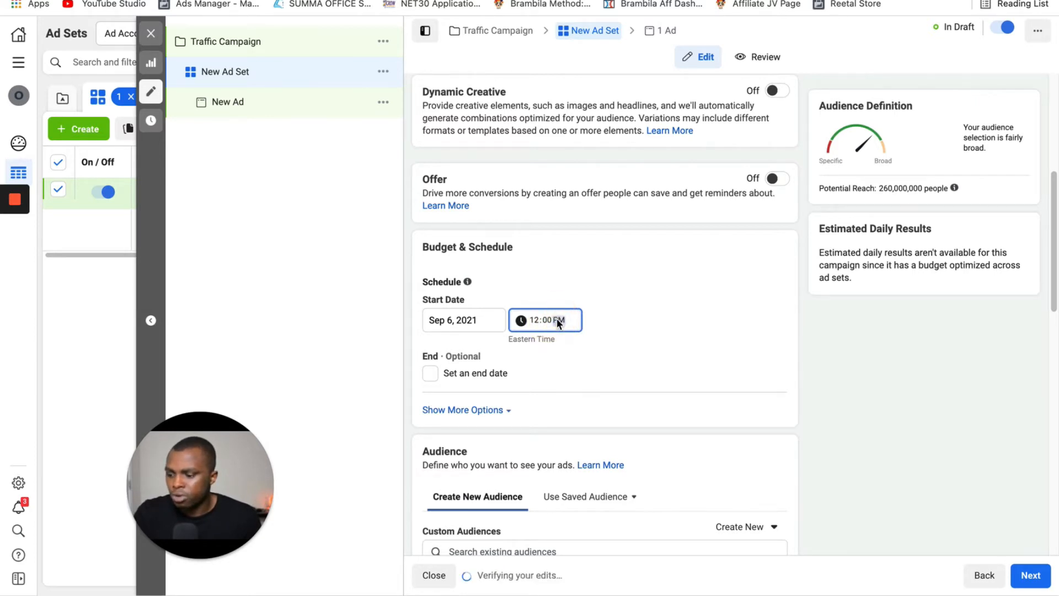
click(557, 319)
text(a)
click(676, 336)
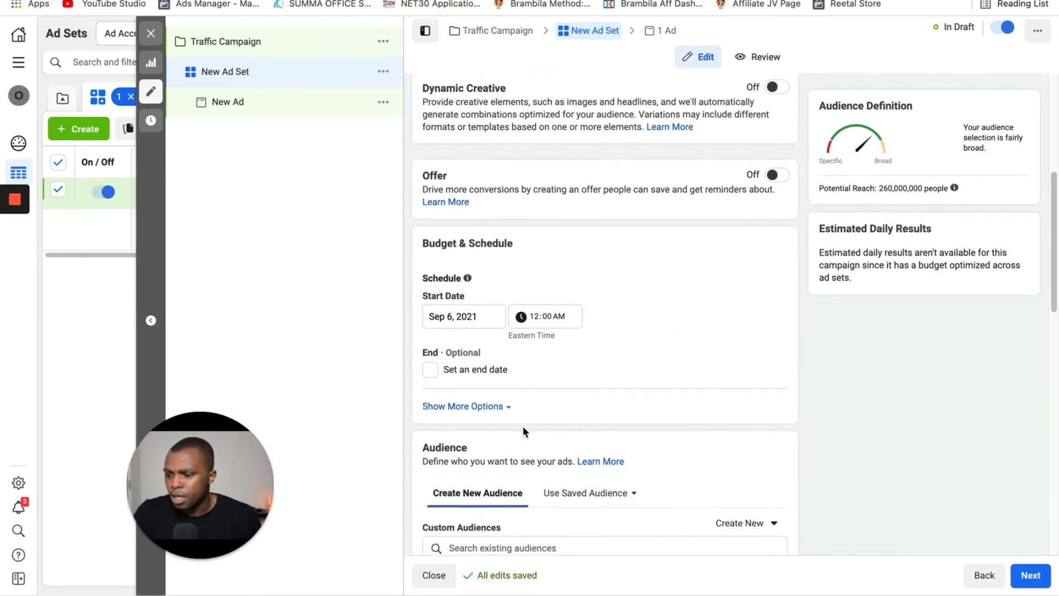
- Add United Kingdom as an included location alongside the existing country in the ad set's audience
scroll(522, 425, down, 1)
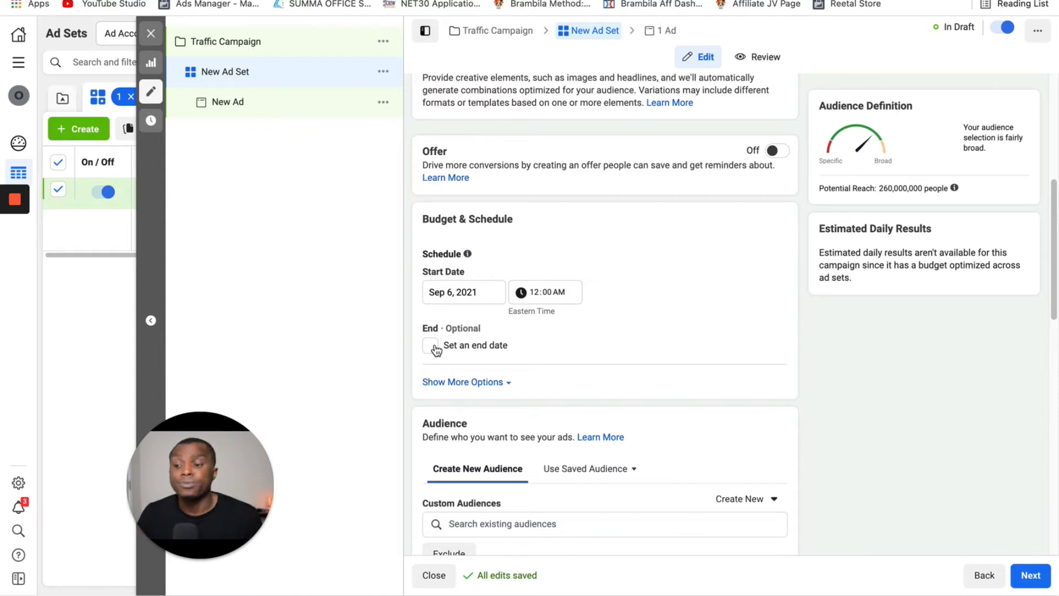
scroll(538, 457, down, 5)
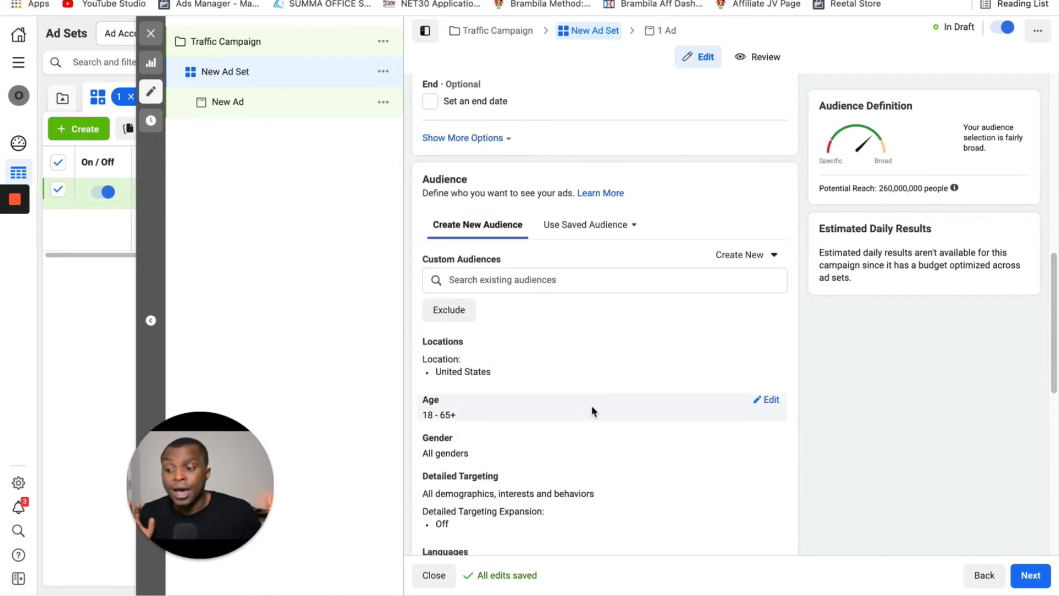
scroll(591, 410, down, 1)
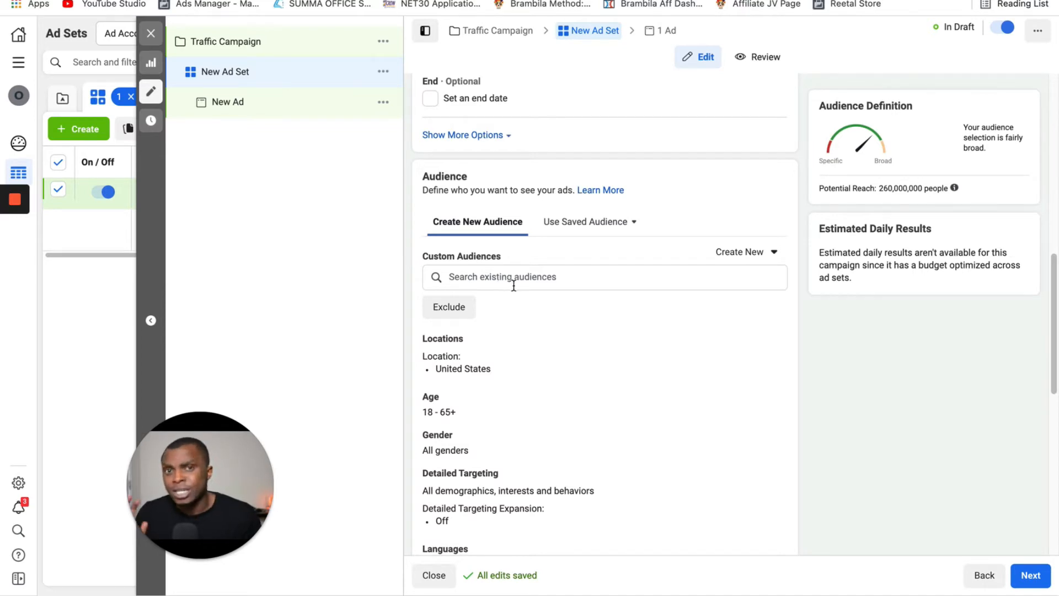
scroll(525, 421, down, 3)
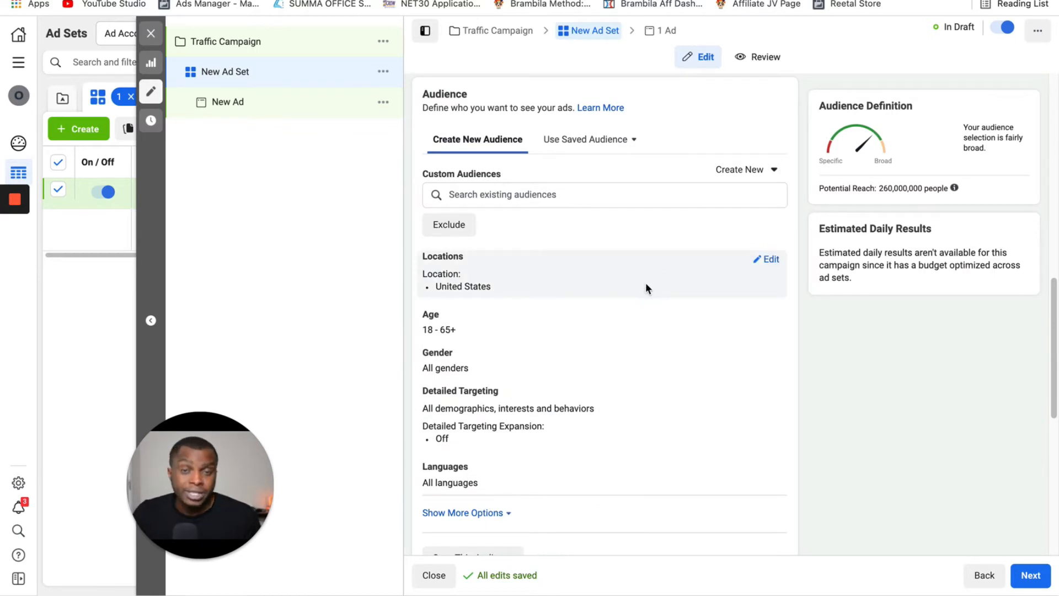
click(768, 259)
click(531, 274)
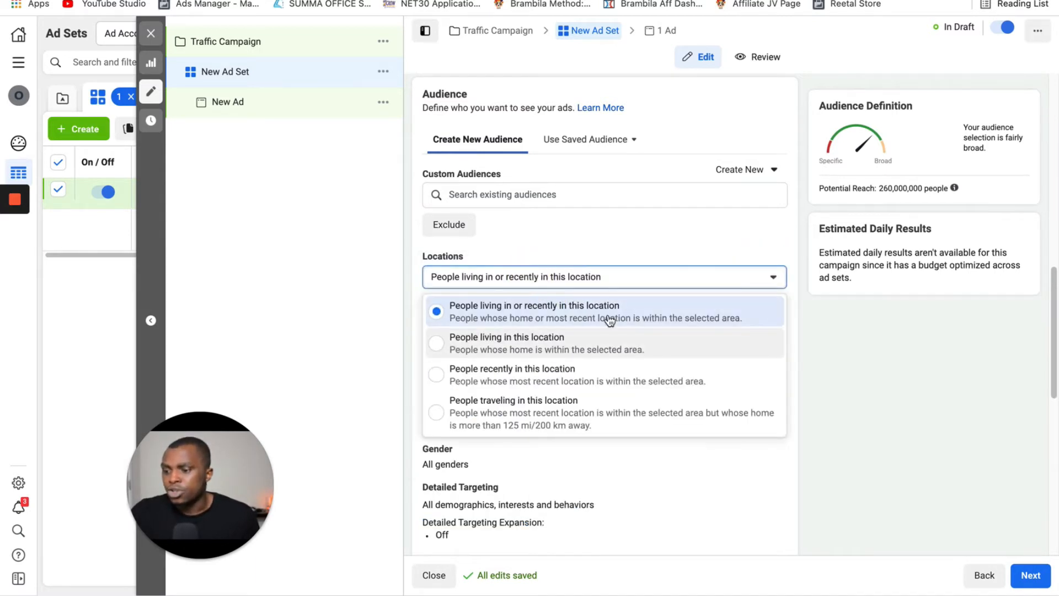
click(704, 241)
click(574, 367)
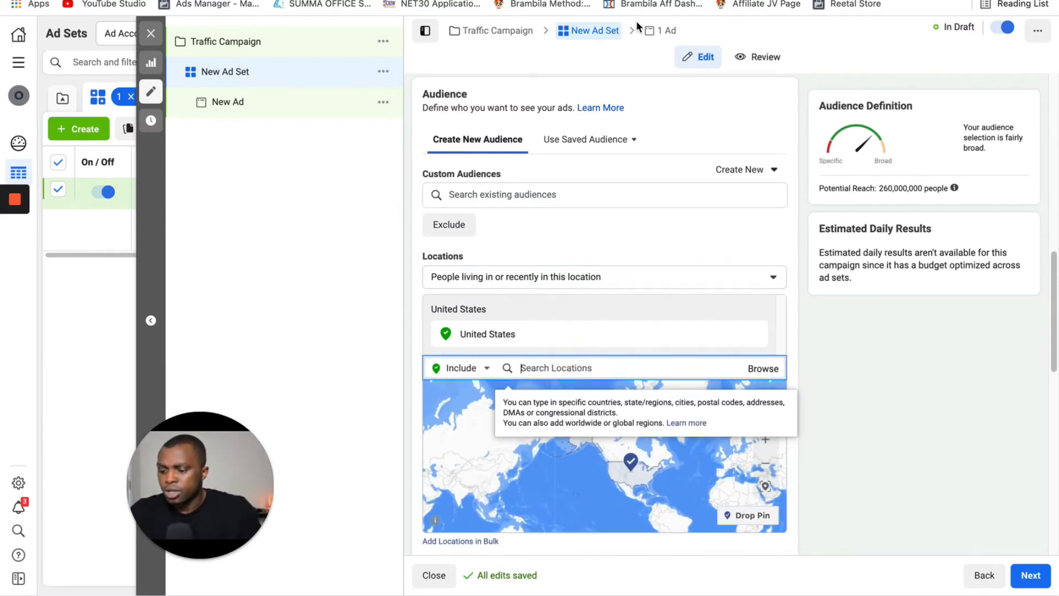
text(united )
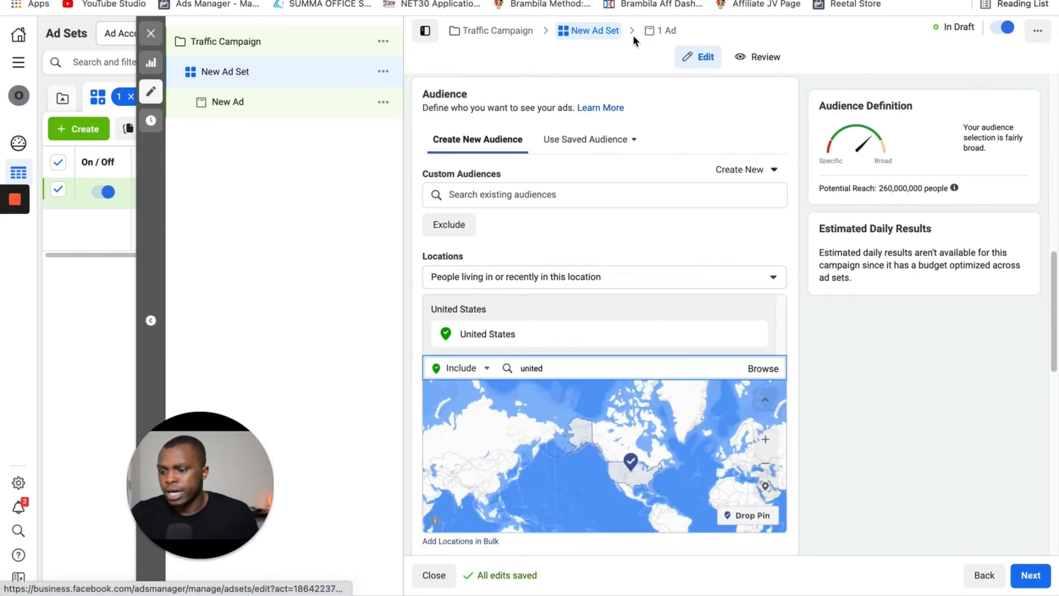
text(kingdom)
click(590, 395)
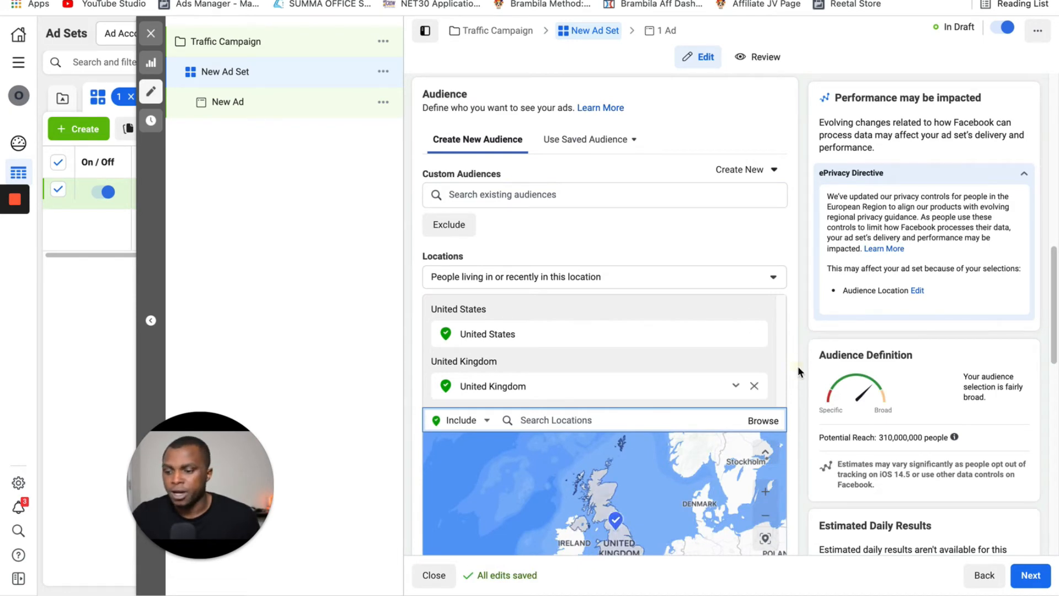
- Set the audience's minimum age to 21
scroll(795, 369, down, 4)
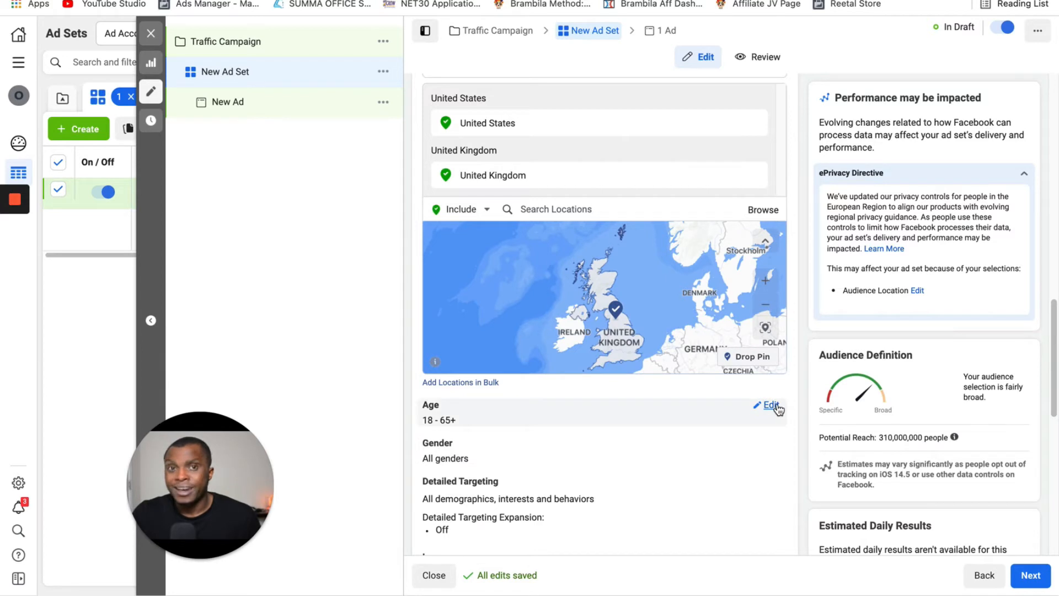
click(775, 406)
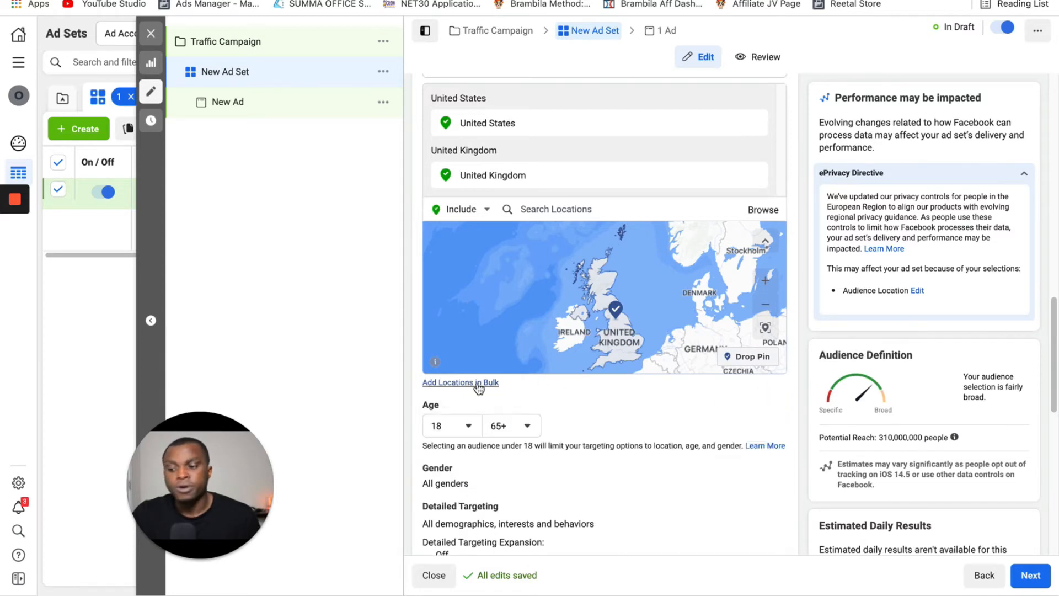
click(469, 426)
scroll(455, 394, down, 1)
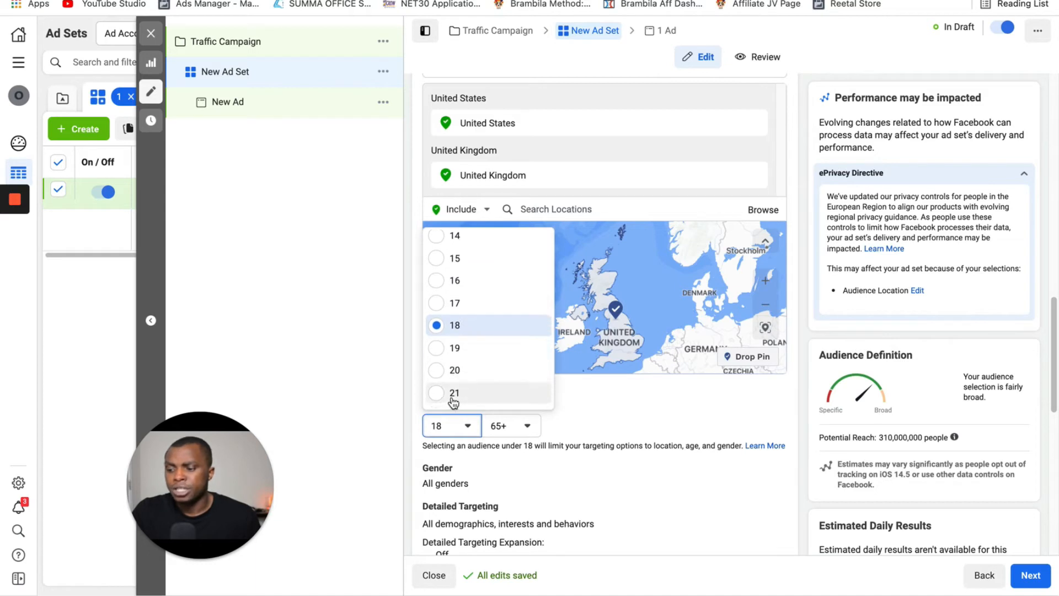
click(454, 393)
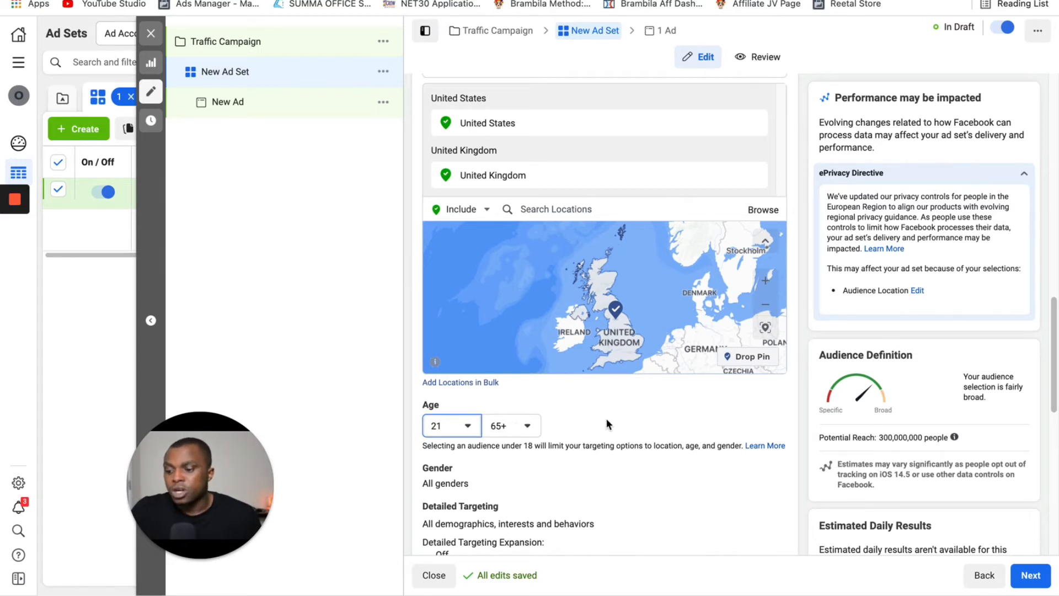
- Add the Entrepreneurship interest to the audience's detailed targeting
scroll(525, 459, down, 2)
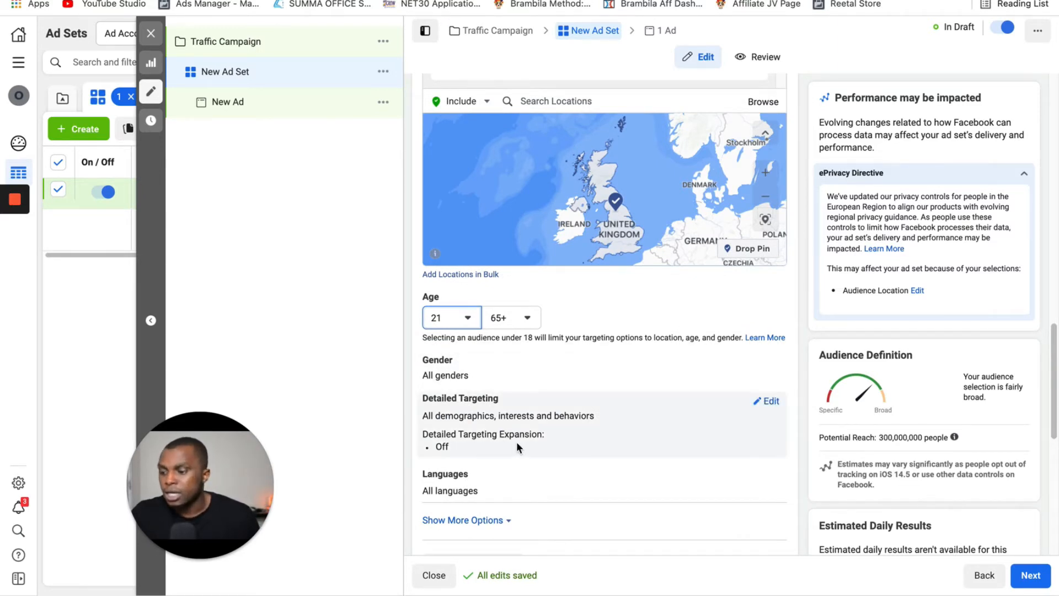
click(771, 401)
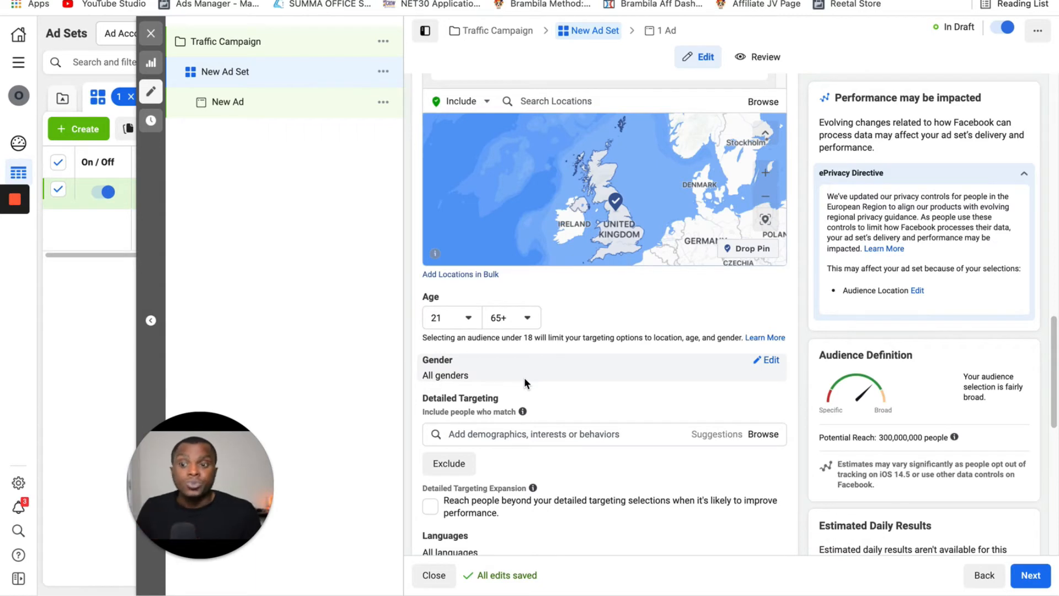
scroll(555, 452, down, 1)
scroll(555, 450, down, 1)
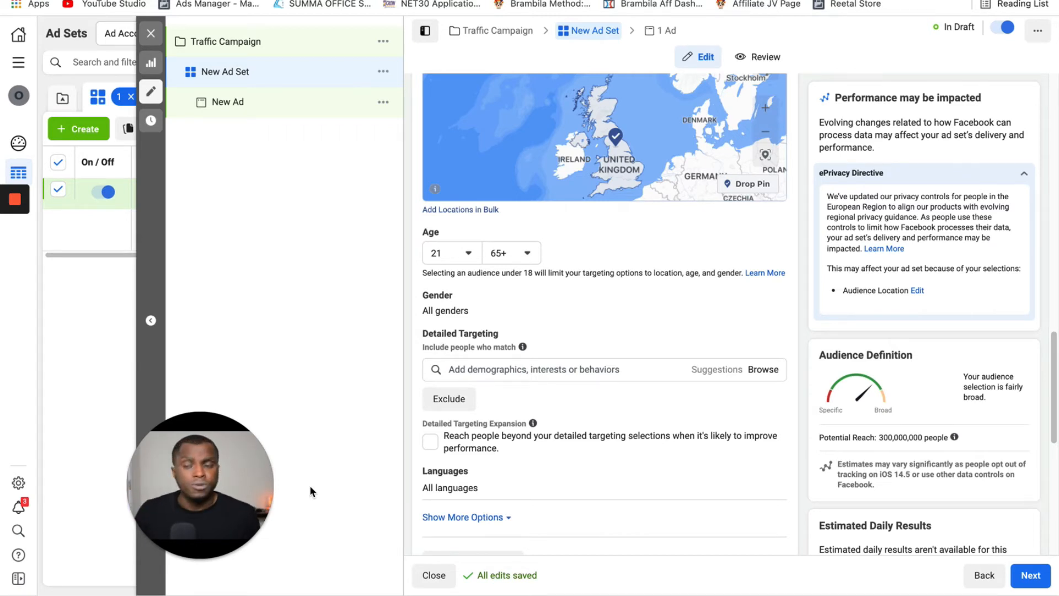
click(584, 368)
text(entre)
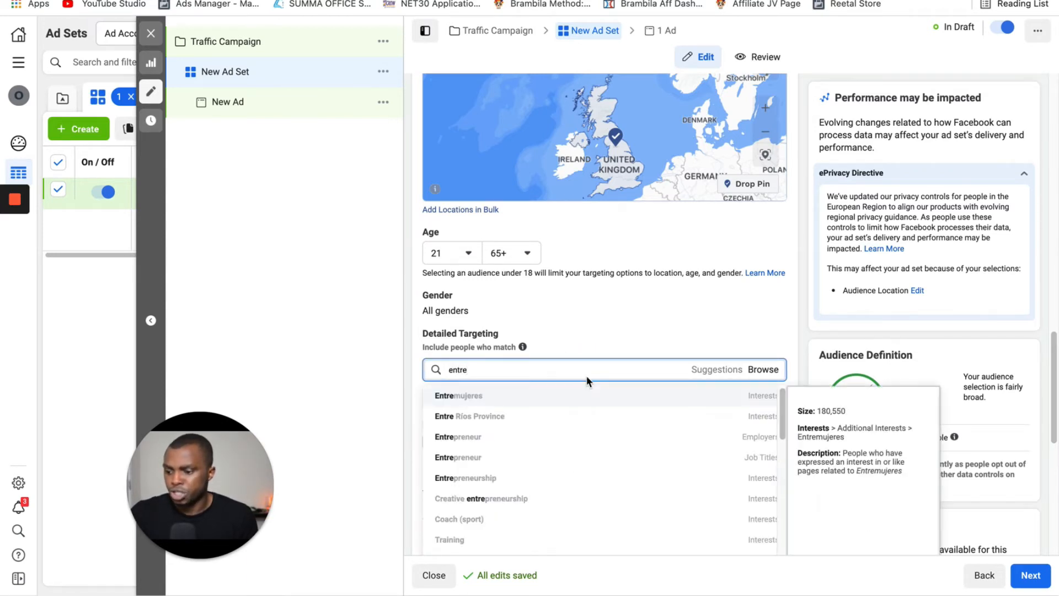
click(607, 395)
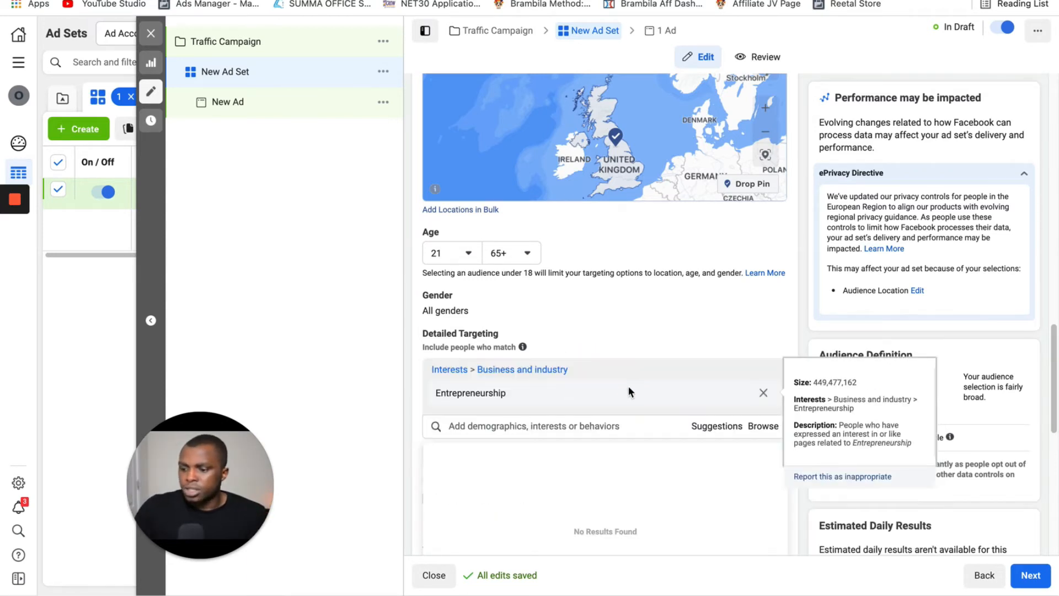
scroll(418, 408, down, 2)
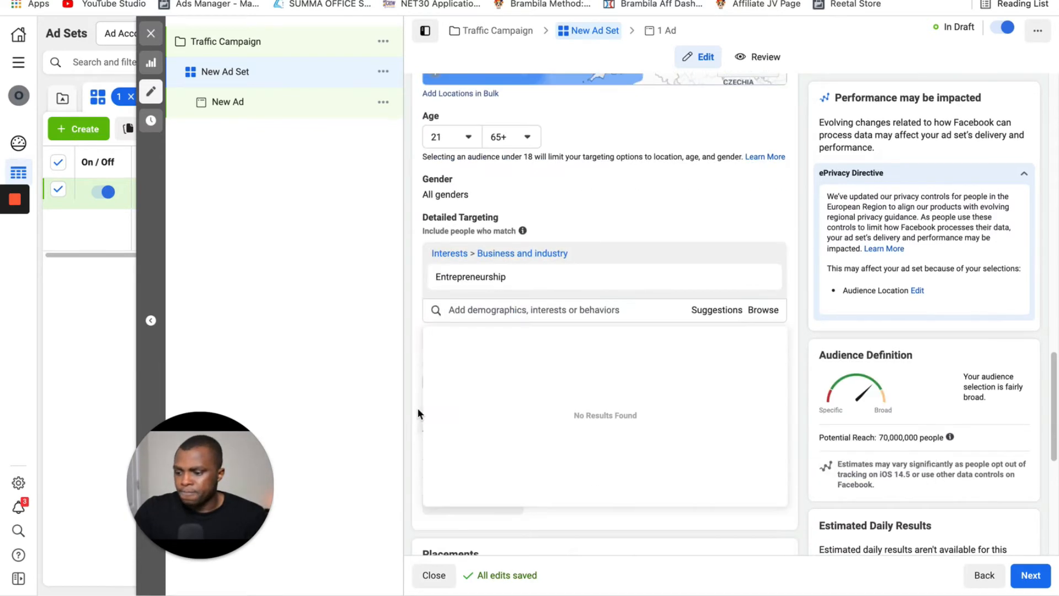
click(415, 376)
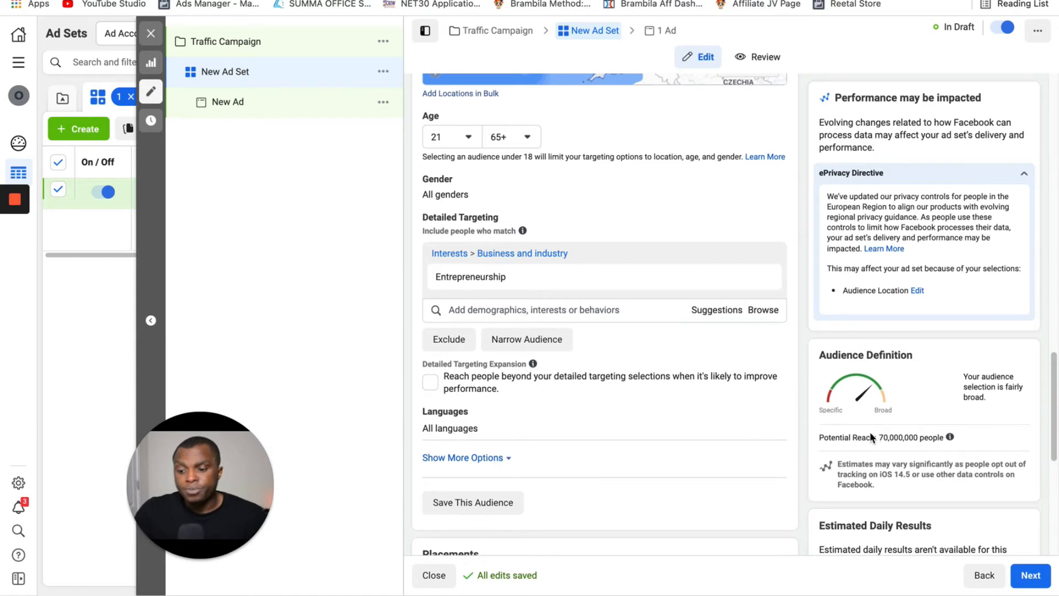
- Look through the detailed targeting suggestions related to Entrepreneurship and add the Home business interest
scroll(904, 434, down, 2)
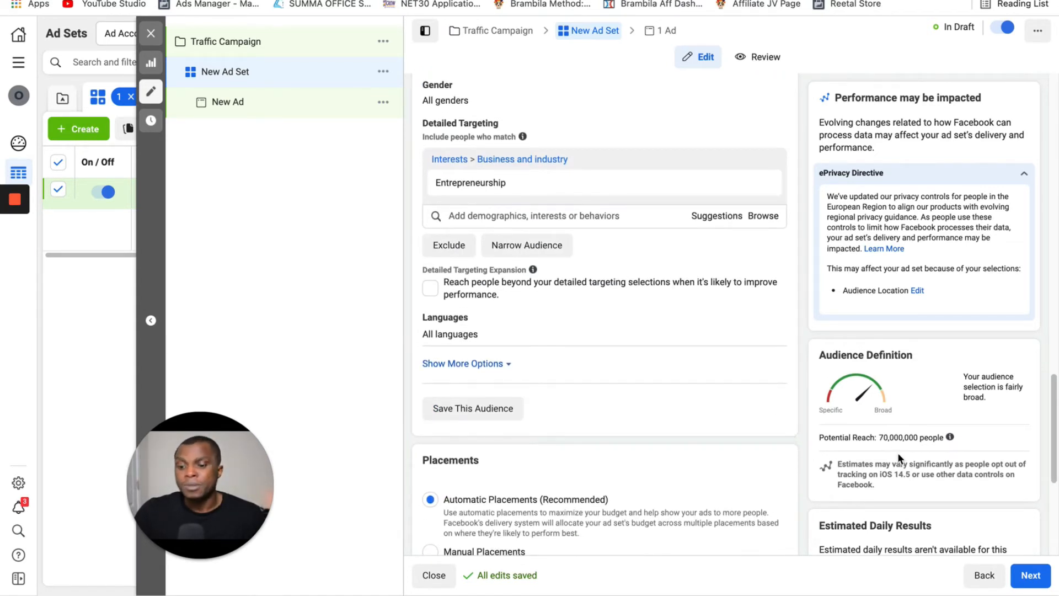
scroll(750, 420, up, 1)
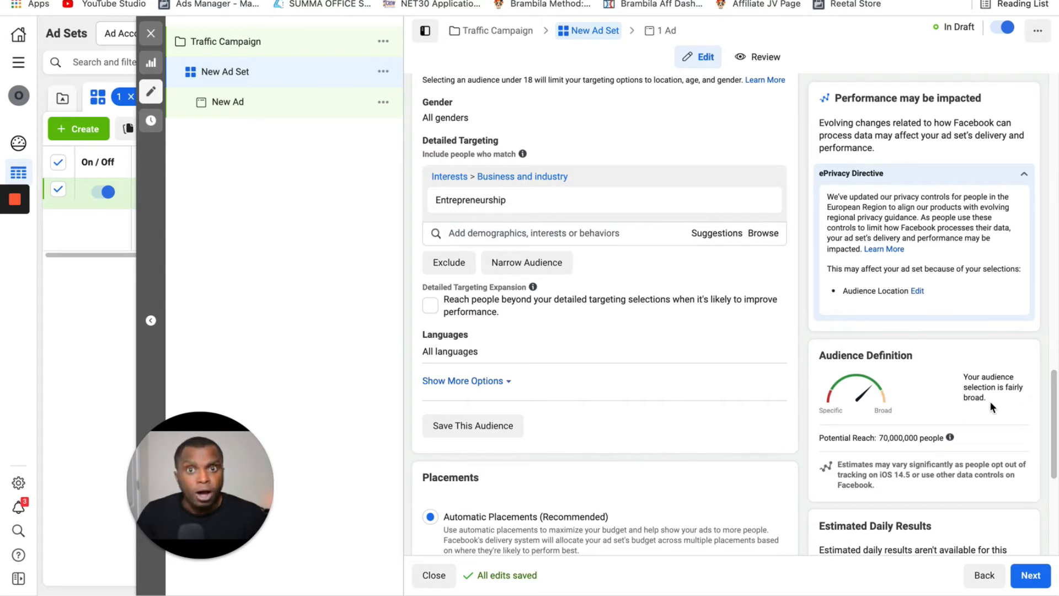
click(725, 235)
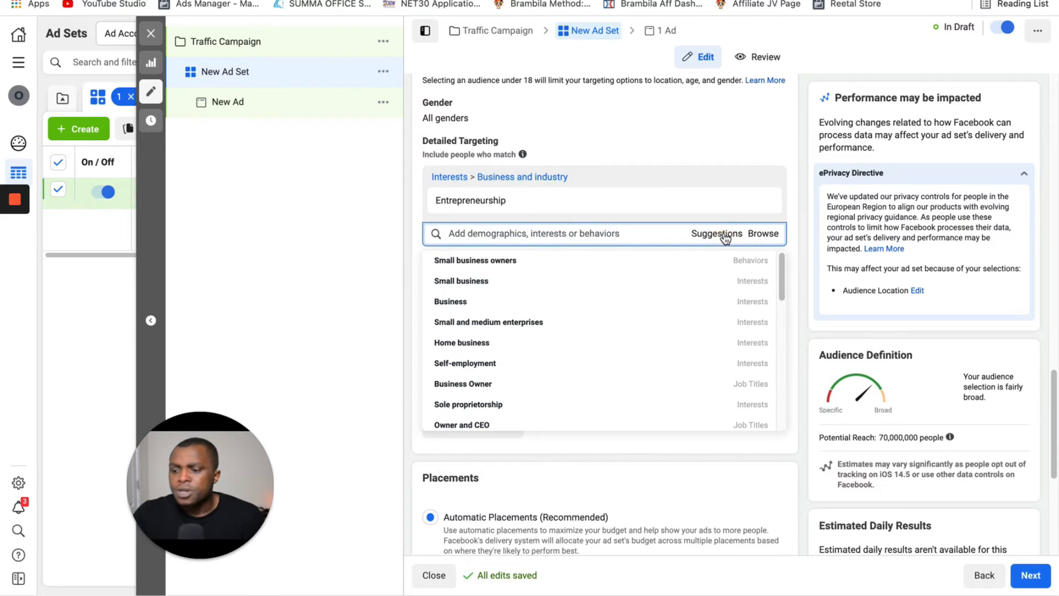
mouse_move(643, 260)
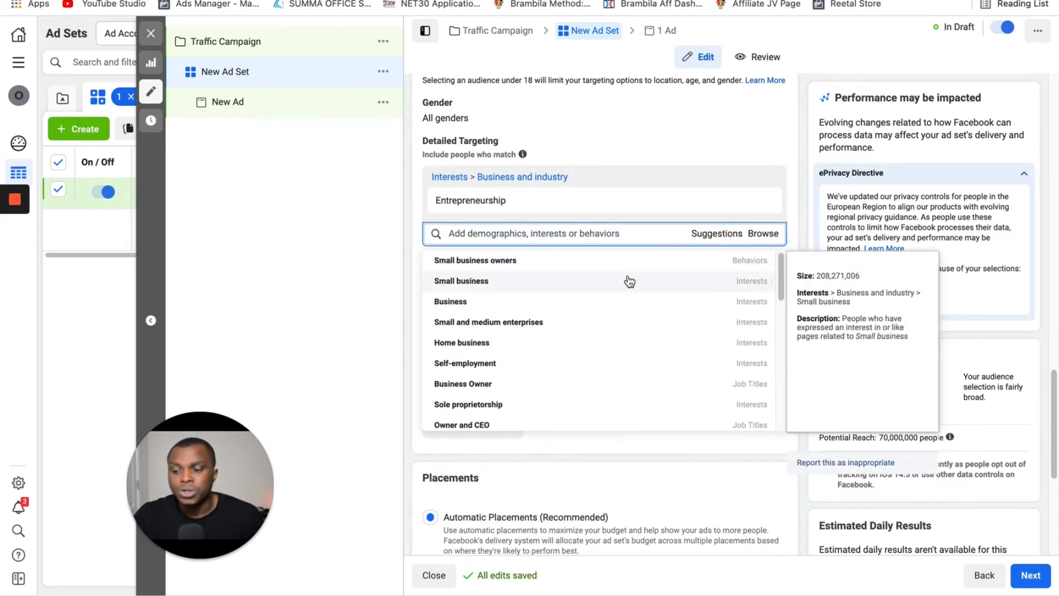
mouse_move(619, 320)
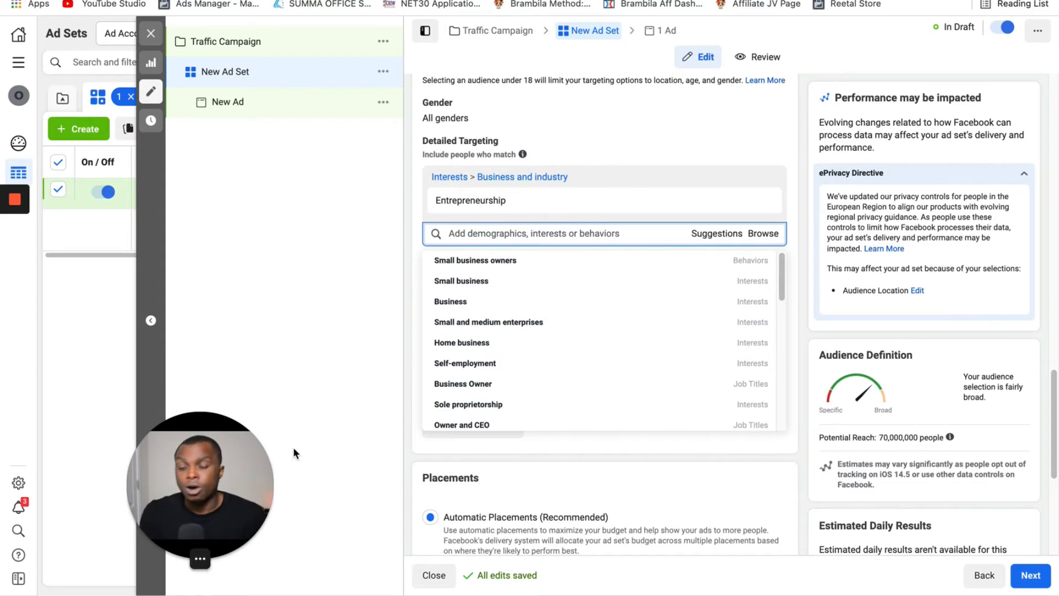
mouse_move(478, 264)
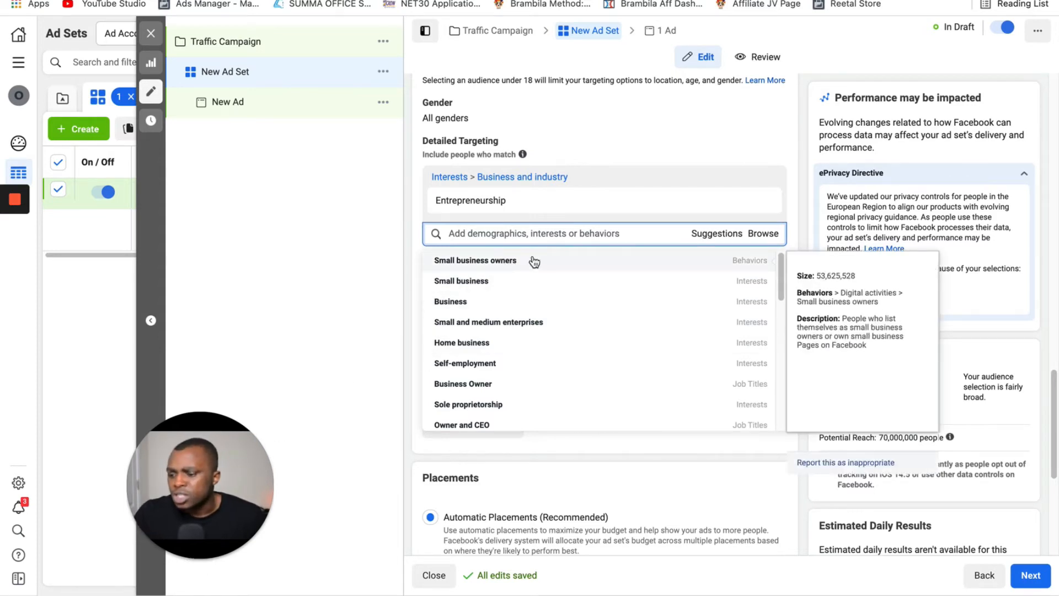
mouse_move(438, 309)
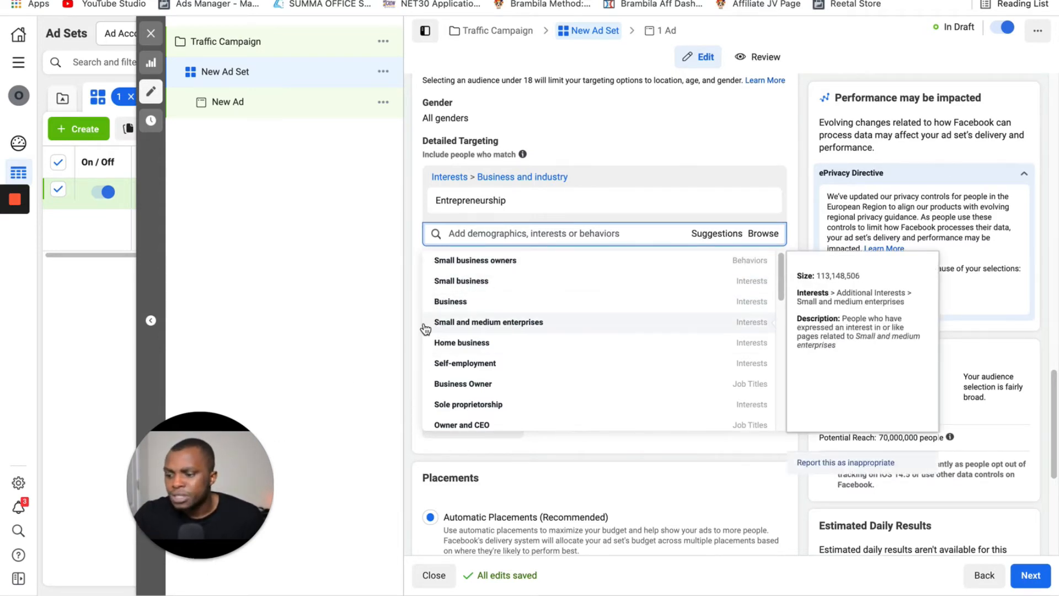
mouse_move(761, 275)
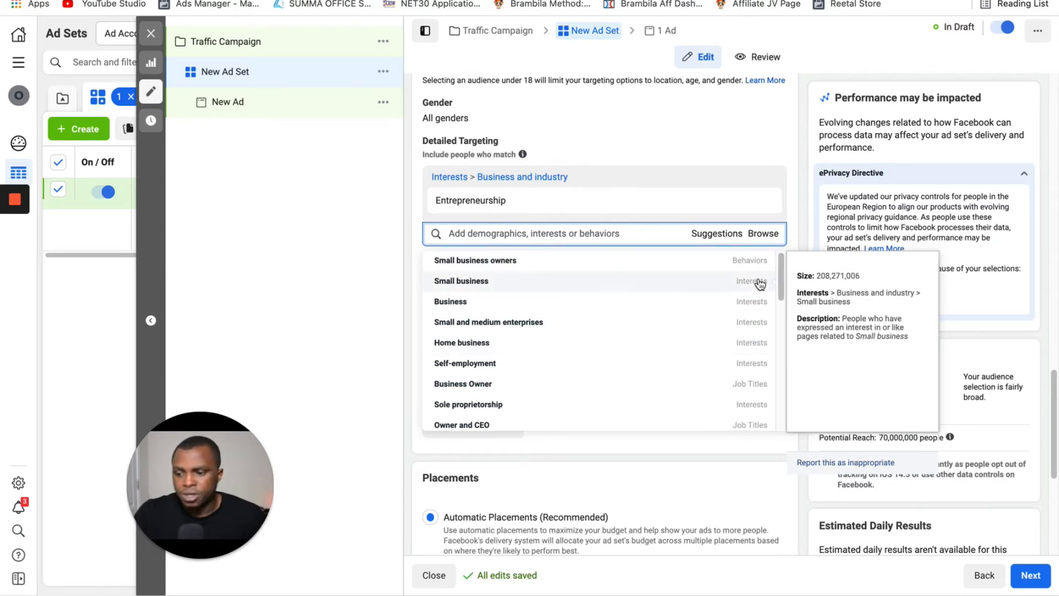
mouse_move(752, 386)
scroll(753, 389, down, 8)
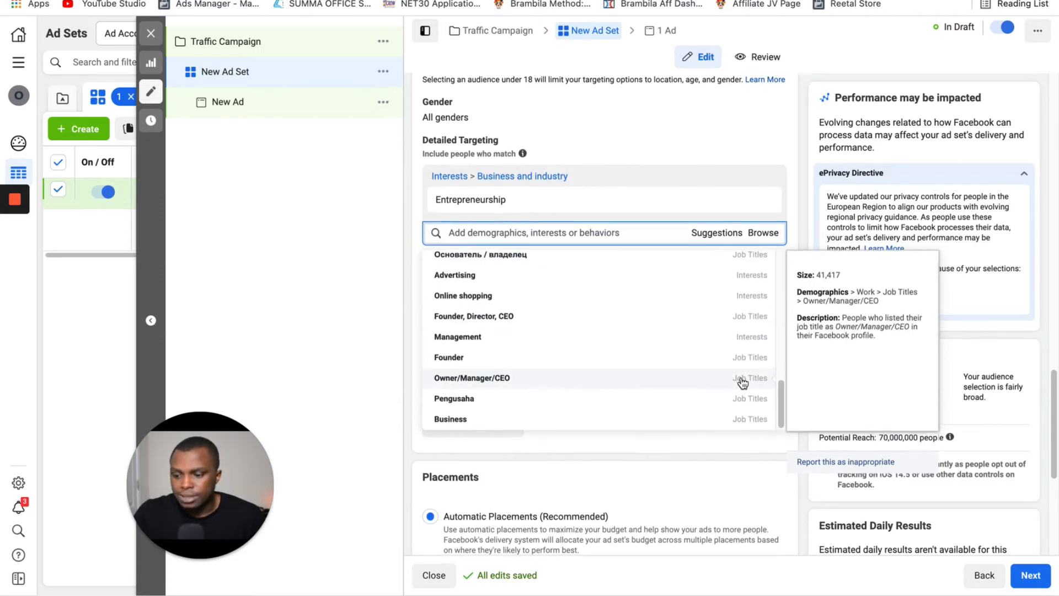
scroll(800, 419, up, 8)
scroll(799, 418, down, 8)
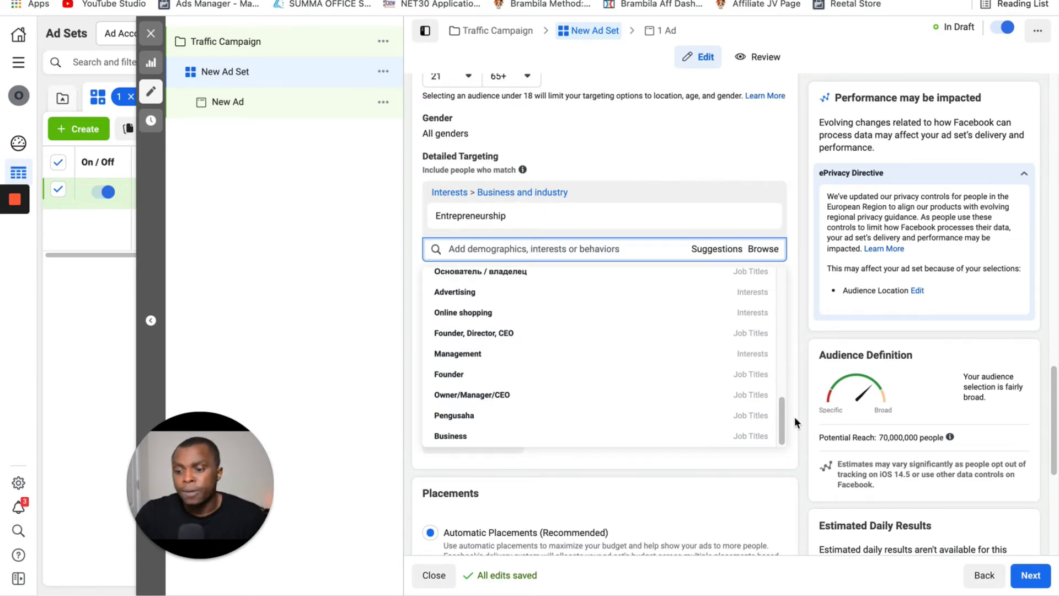
drag(792, 422, 793, 265)
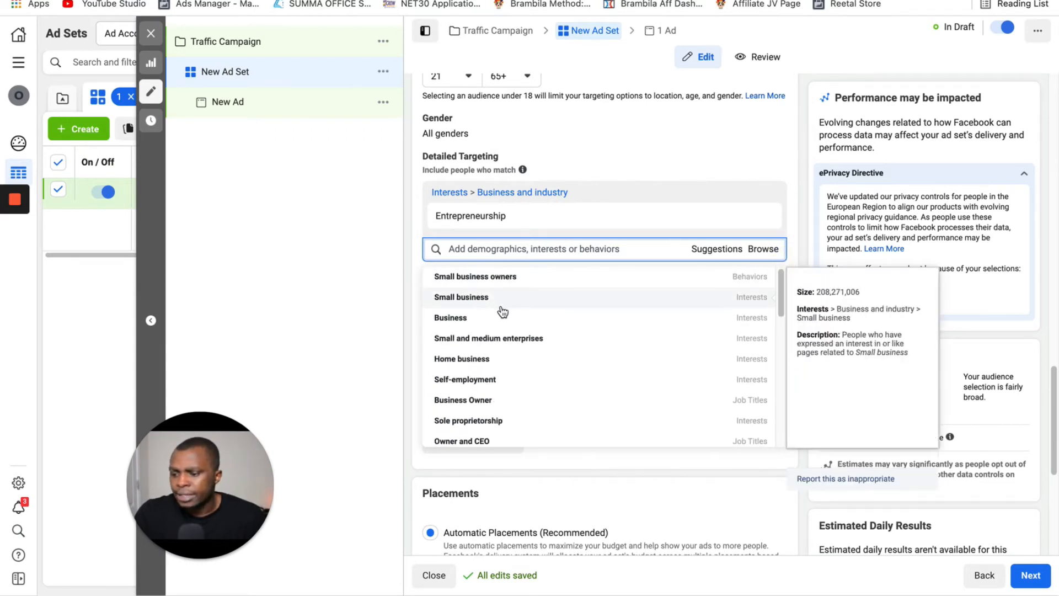
click(487, 361)
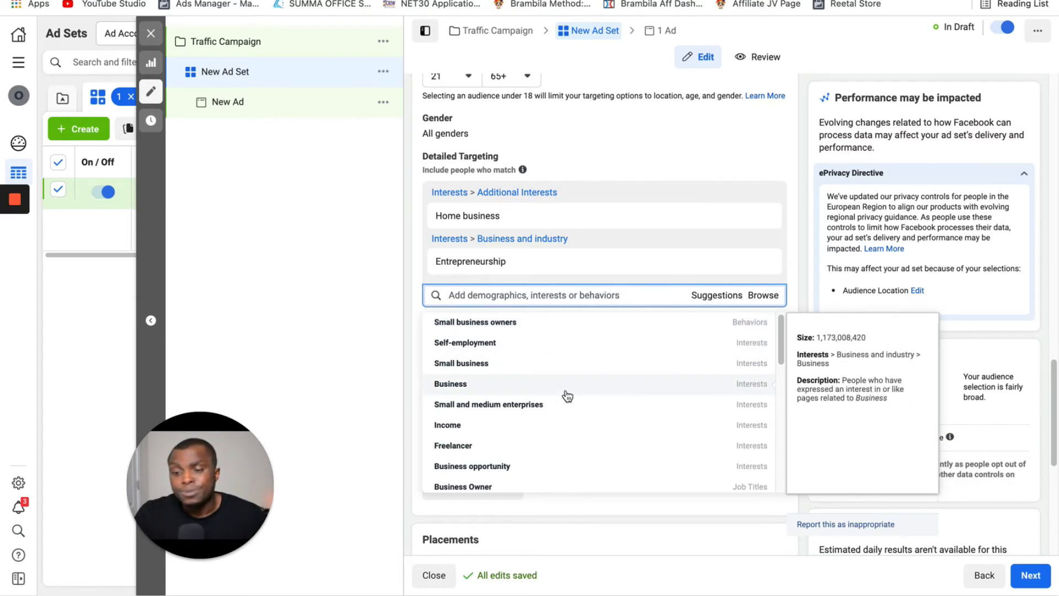
click(410, 259)
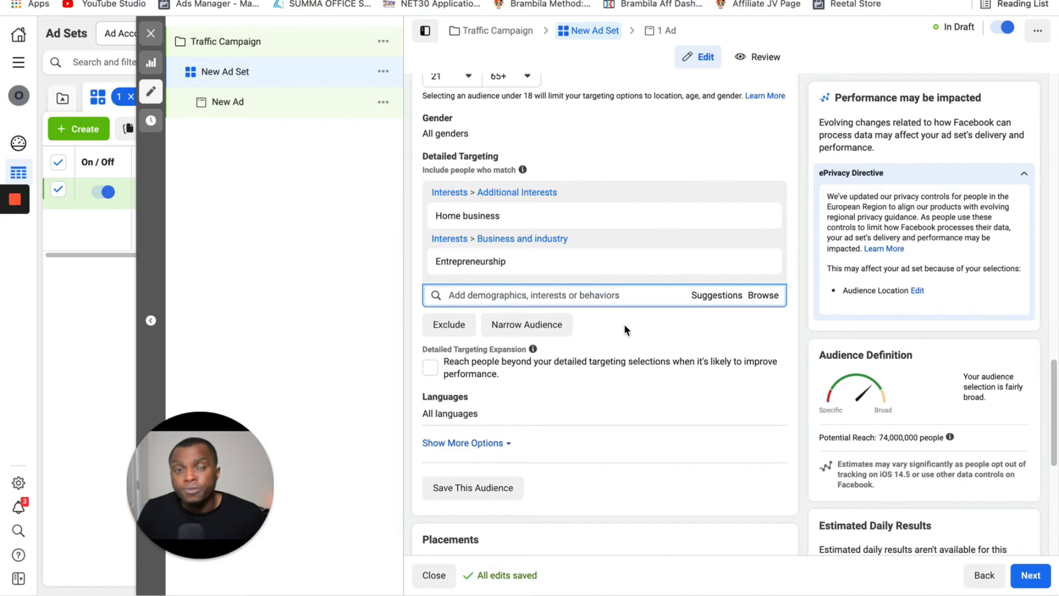
- Review the updated suggestions for further detailed targeting interests, then close the list
click(707, 297)
scroll(589, 371, down, 1)
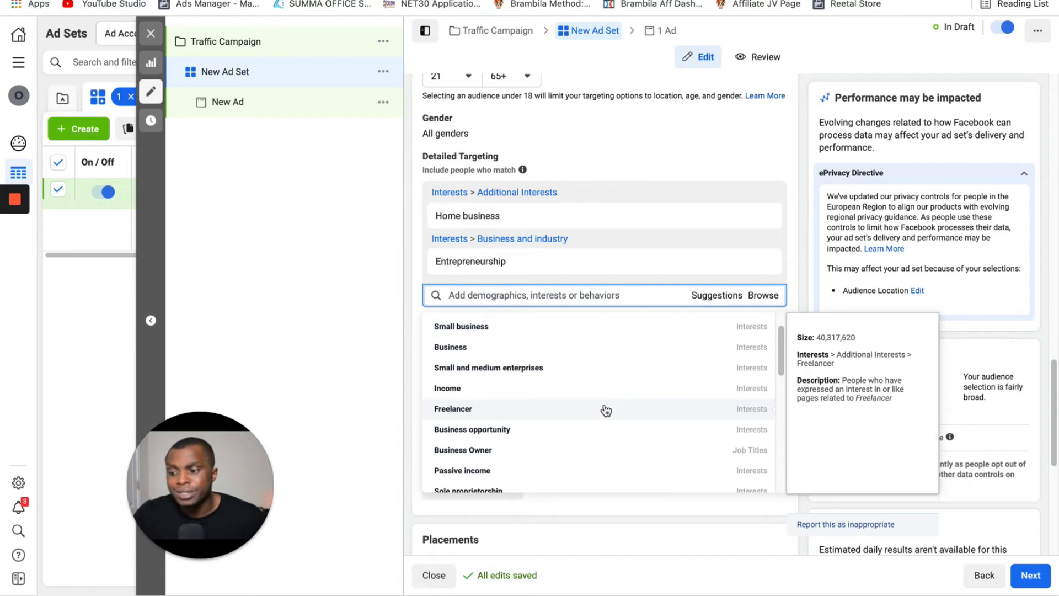
scroll(522, 428, down, 2)
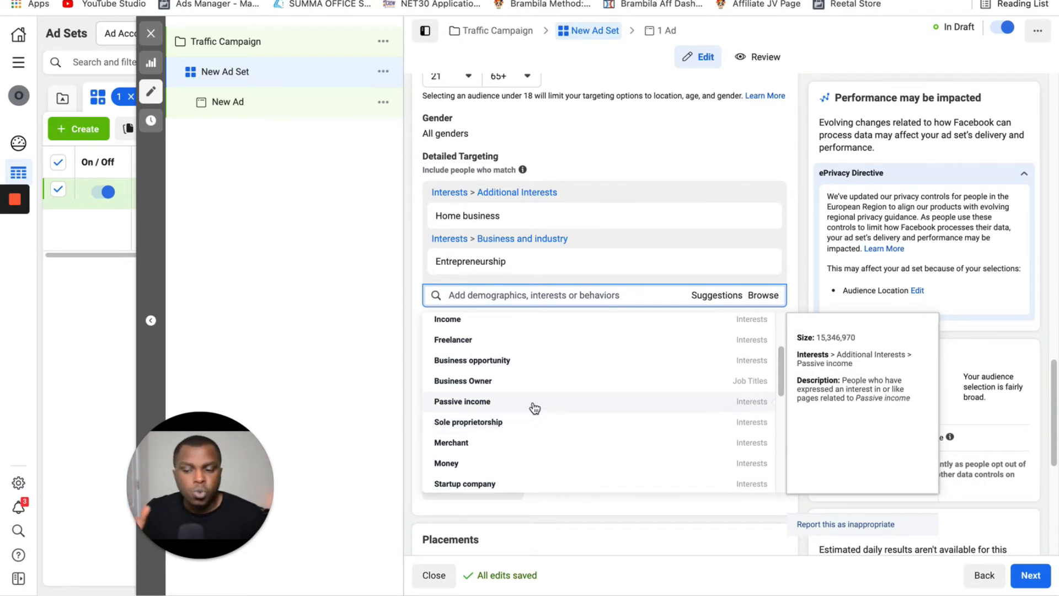
click(415, 267)
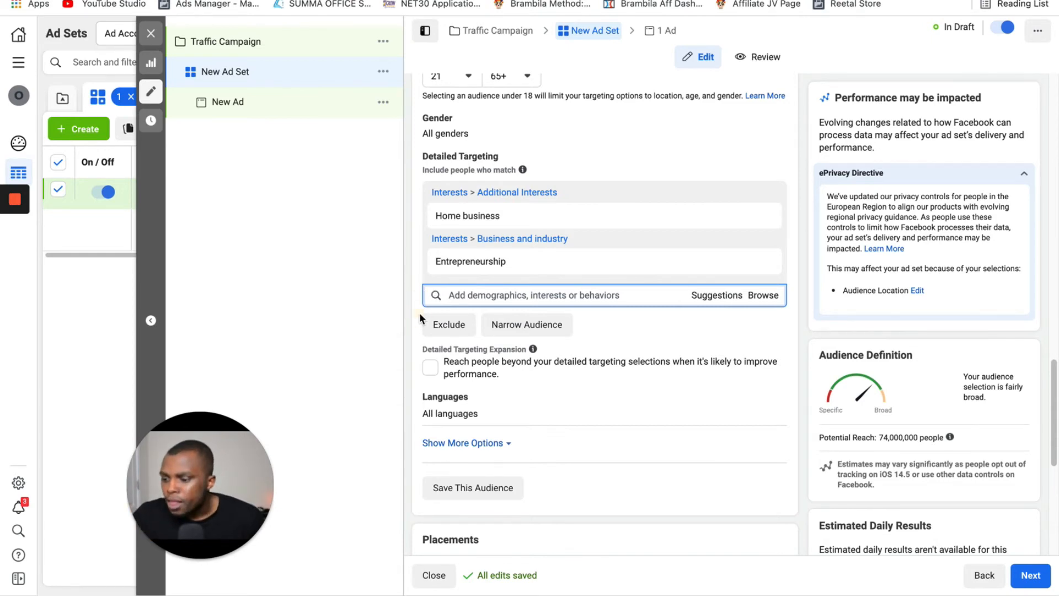
- Try adding an audience-narrowing condition alongside the Home business and Entrepreneurship interests, then remove it
scroll(419, 312, down, 5)
scroll(418, 313, up, 4)
mouse_move(457, 177)
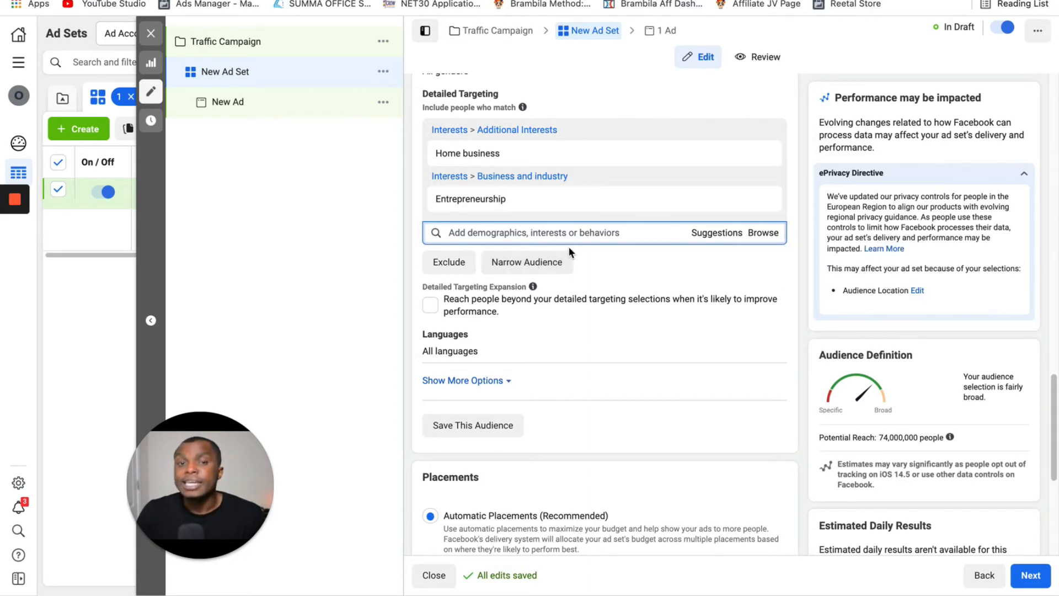
mouse_move(467, 154)
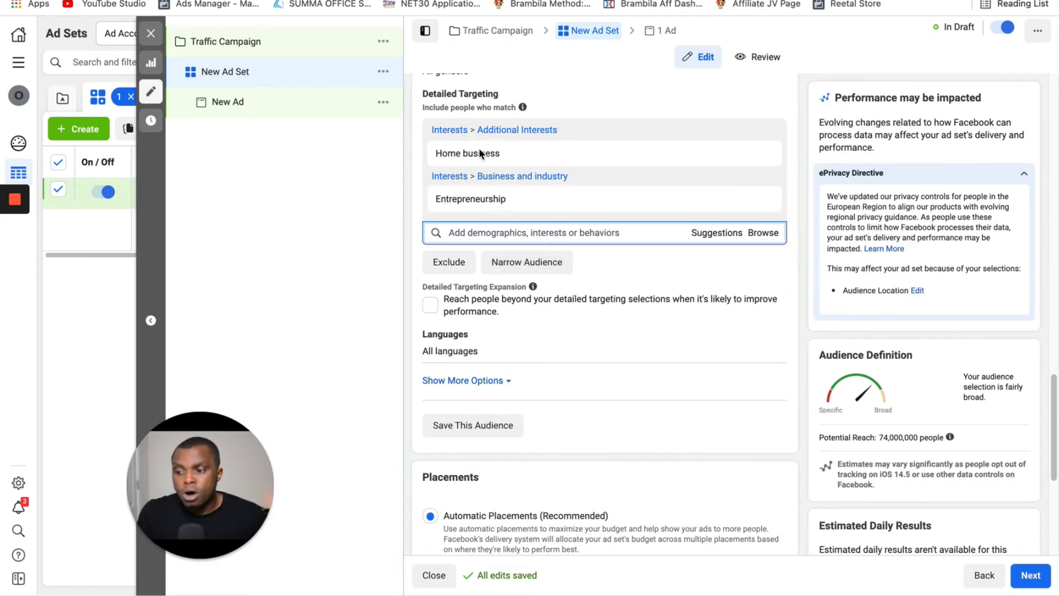
mouse_move(528, 211)
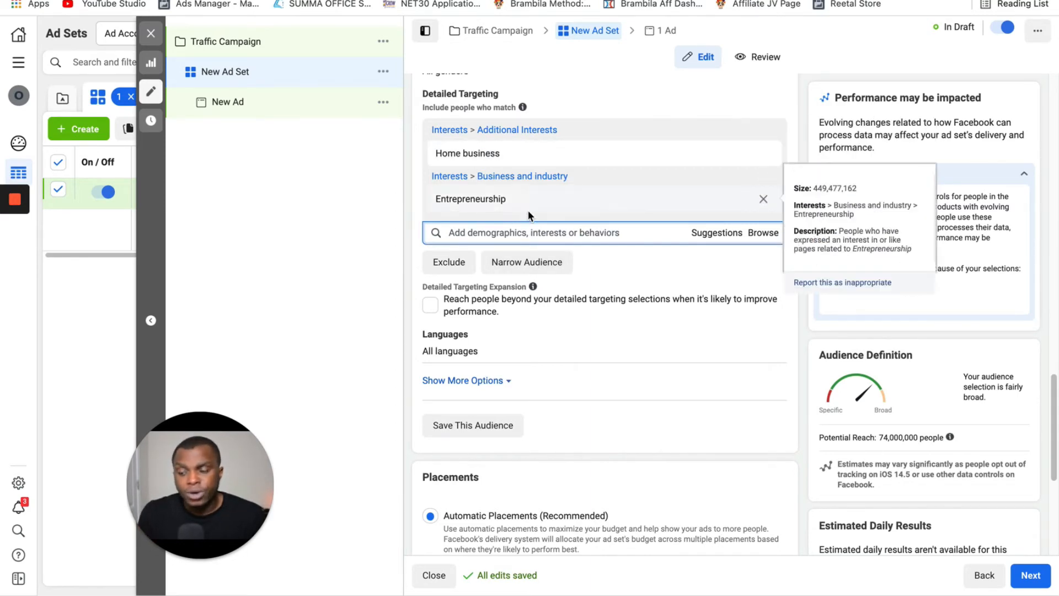
click(550, 268)
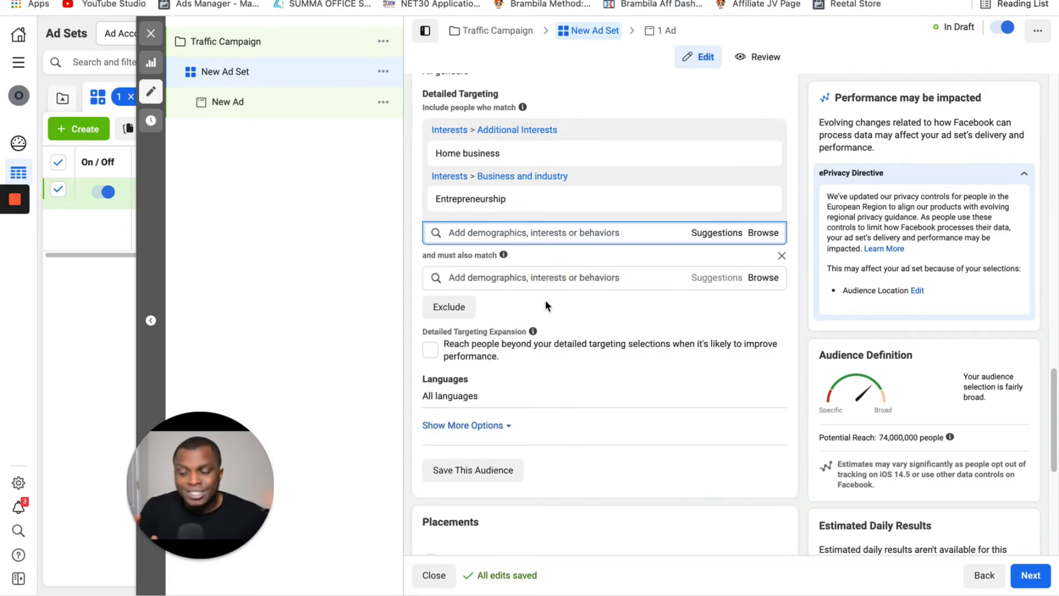
click(780, 257)
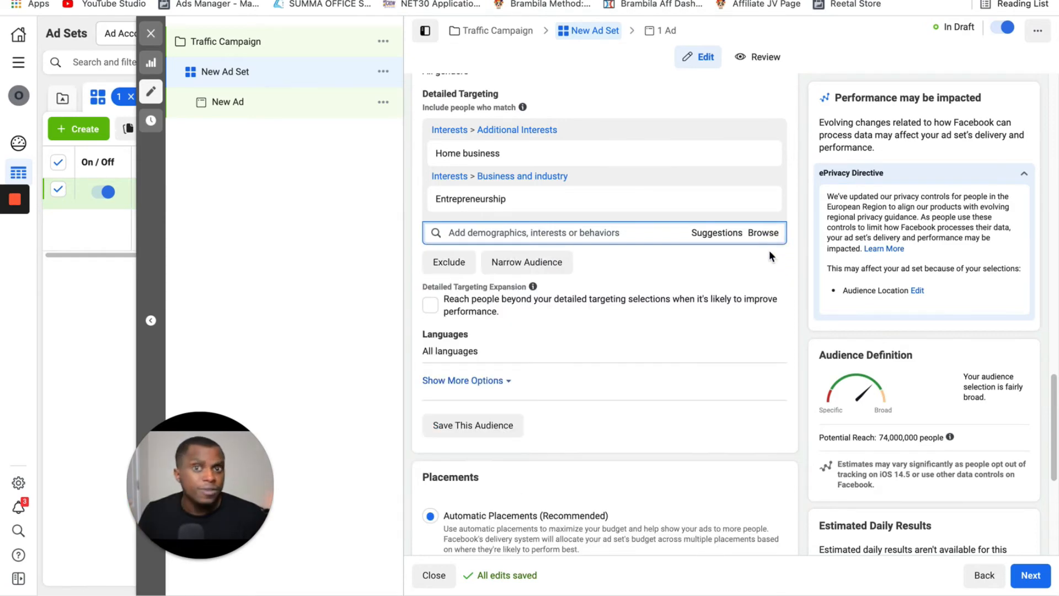
- Switch the ad set to manual placements and deselect the Audience Network, Messenger and Facebook platforms
scroll(579, 278, down, 5)
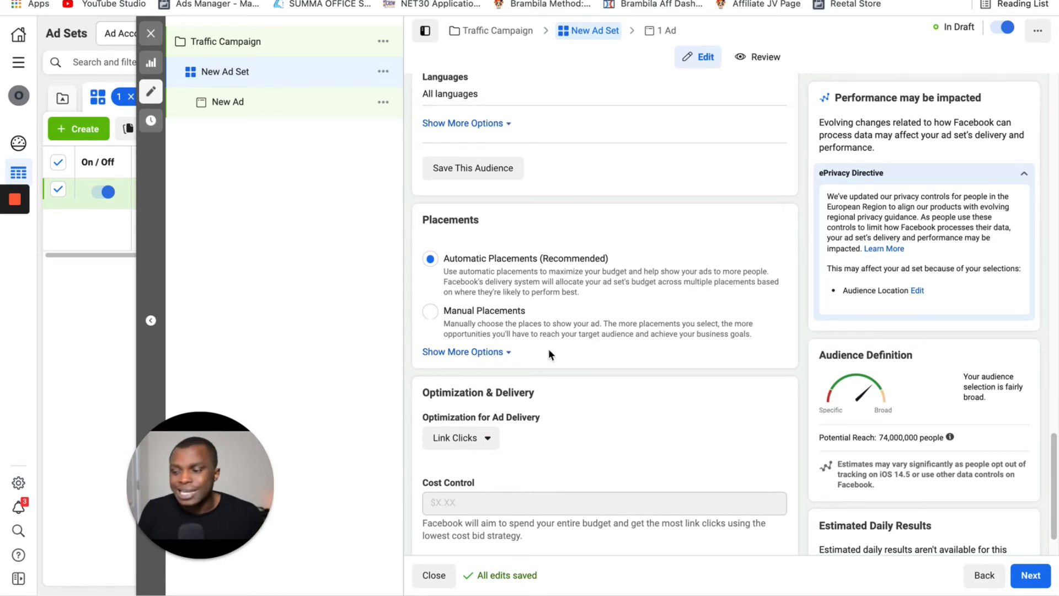
click(431, 313)
scroll(608, 369, down, 4)
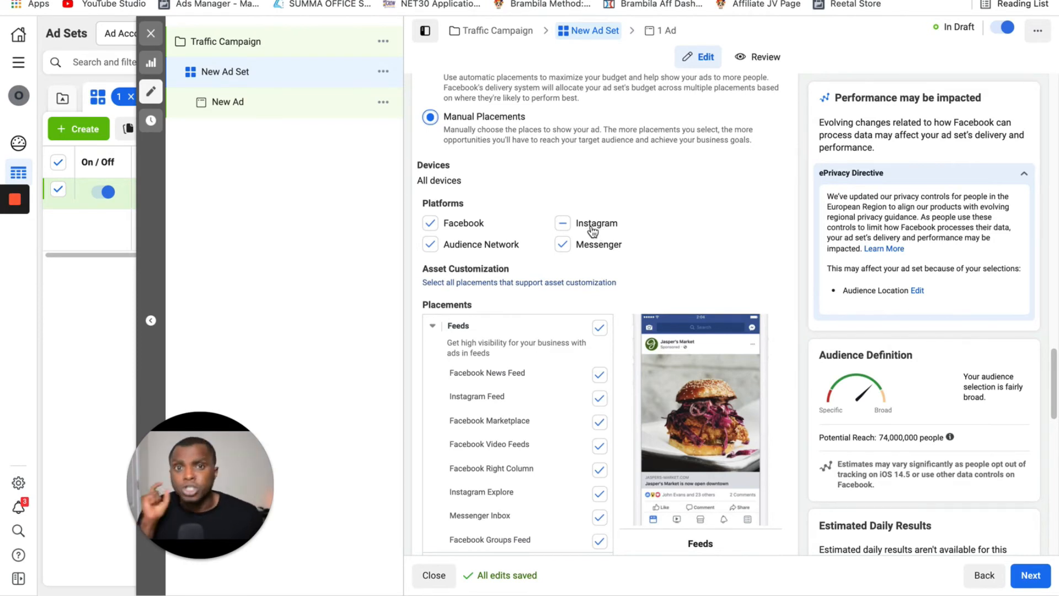
click(429, 246)
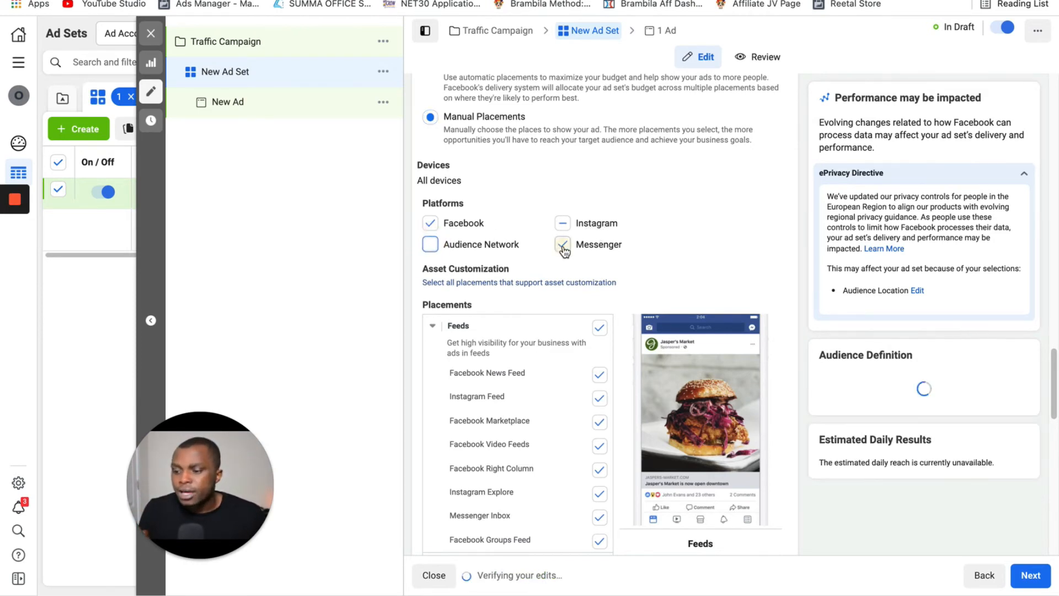
click(561, 244)
click(445, 225)
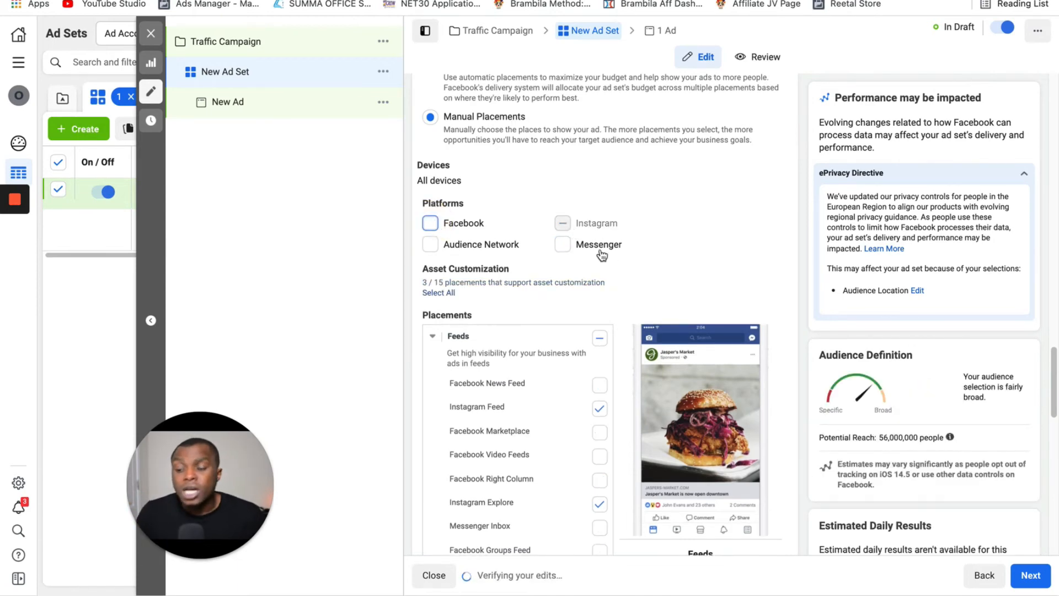
scroll(606, 251, down, 3)
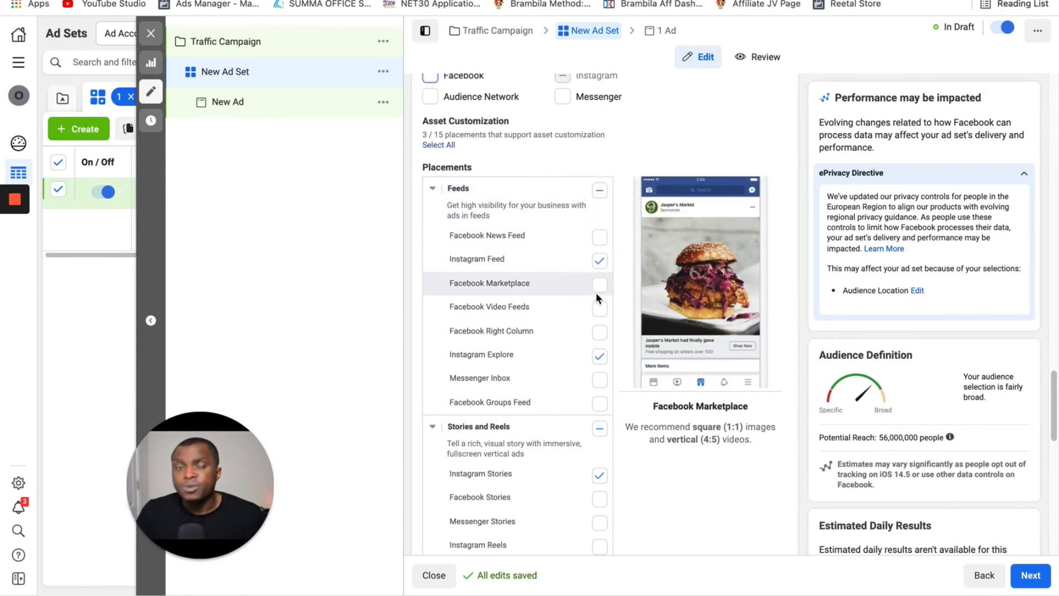
- Re-enable the Facebook platform, check the individual placements, and select the whole Feeds placement group
scroll(564, 250, up, 5)
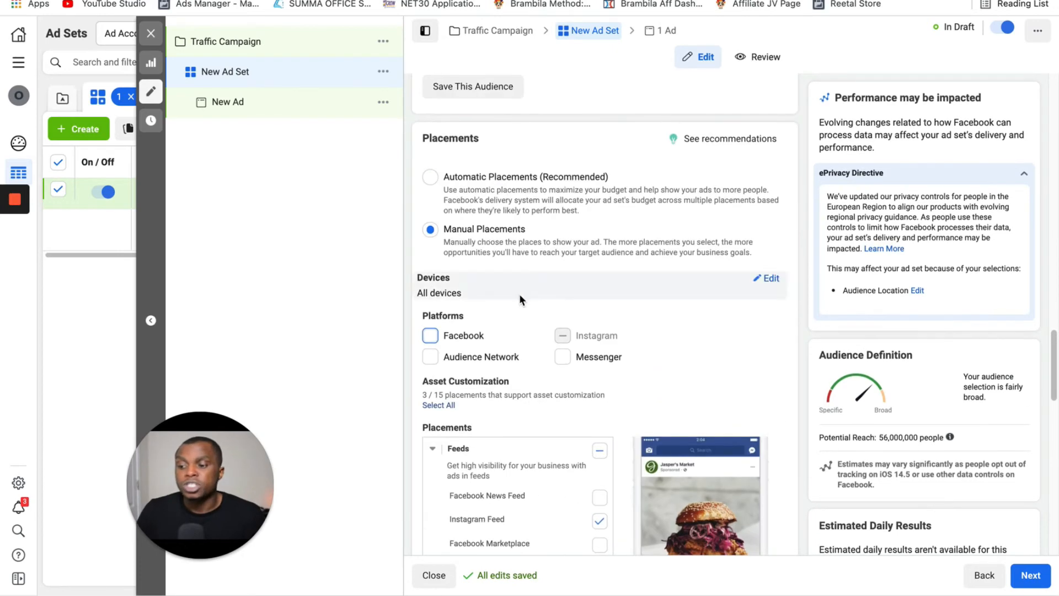
click(436, 338)
scroll(592, 348, down, 9)
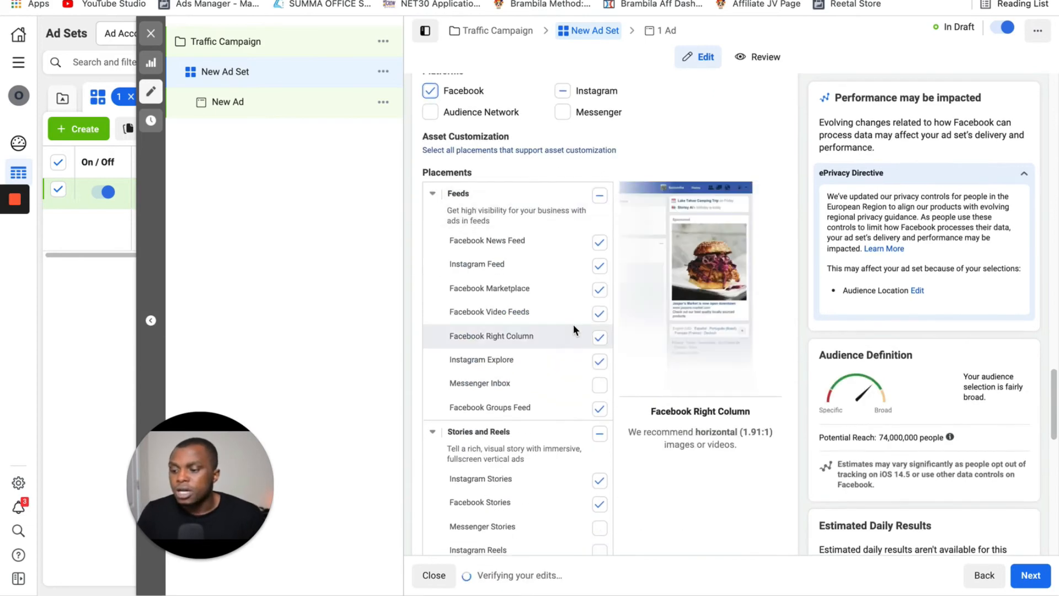
scroll(568, 322, down, 5)
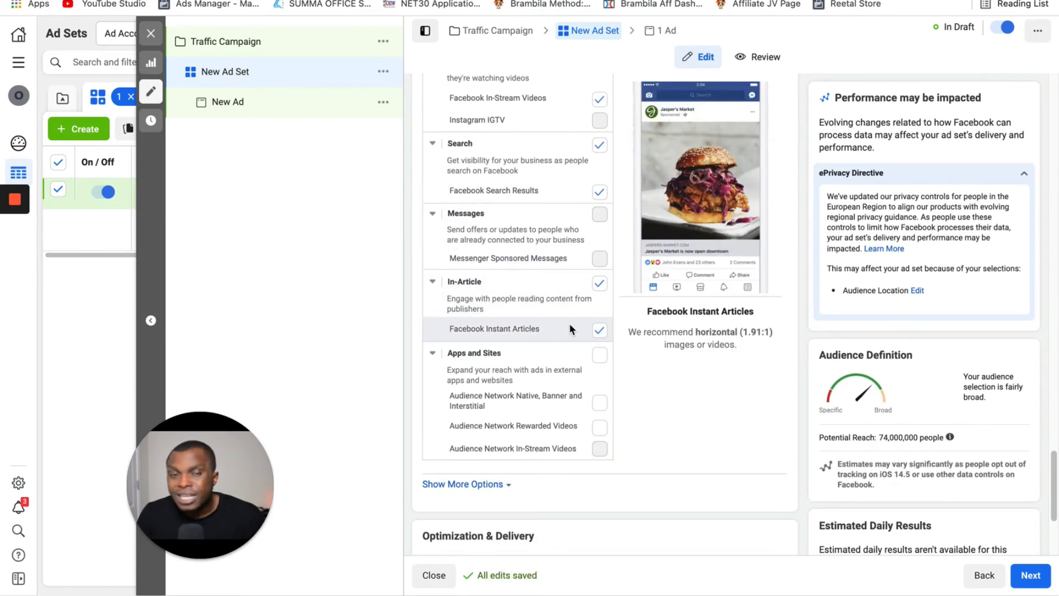
scroll(568, 333, up, 5)
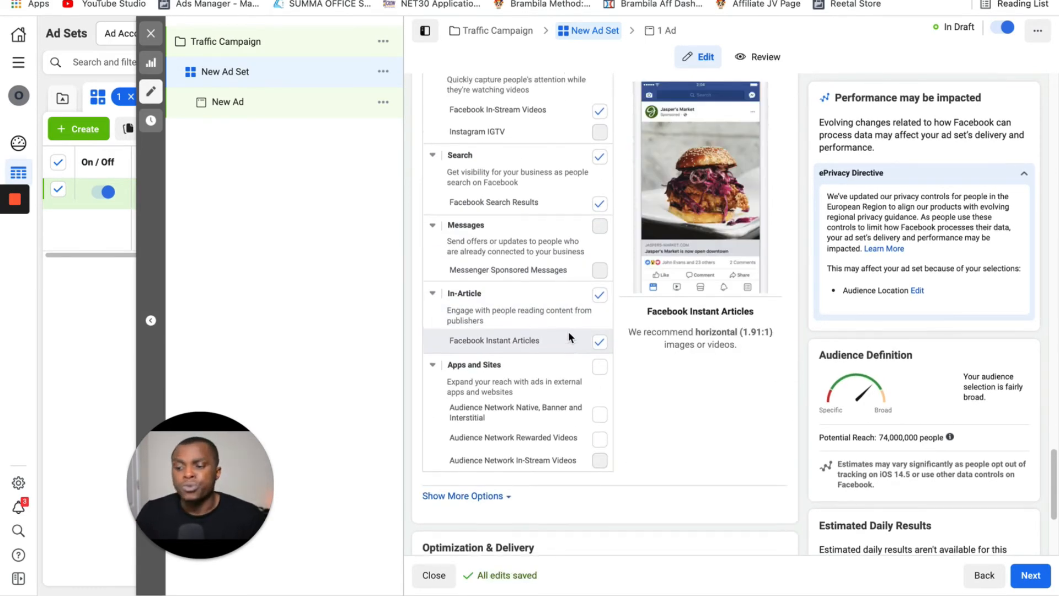
scroll(531, 189, up, 5)
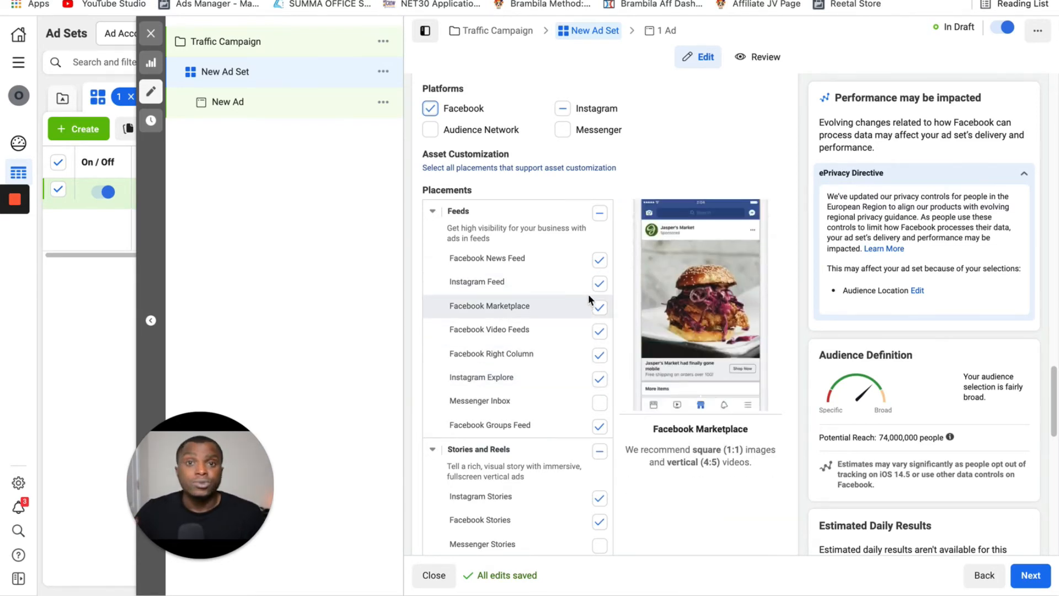
click(599, 214)
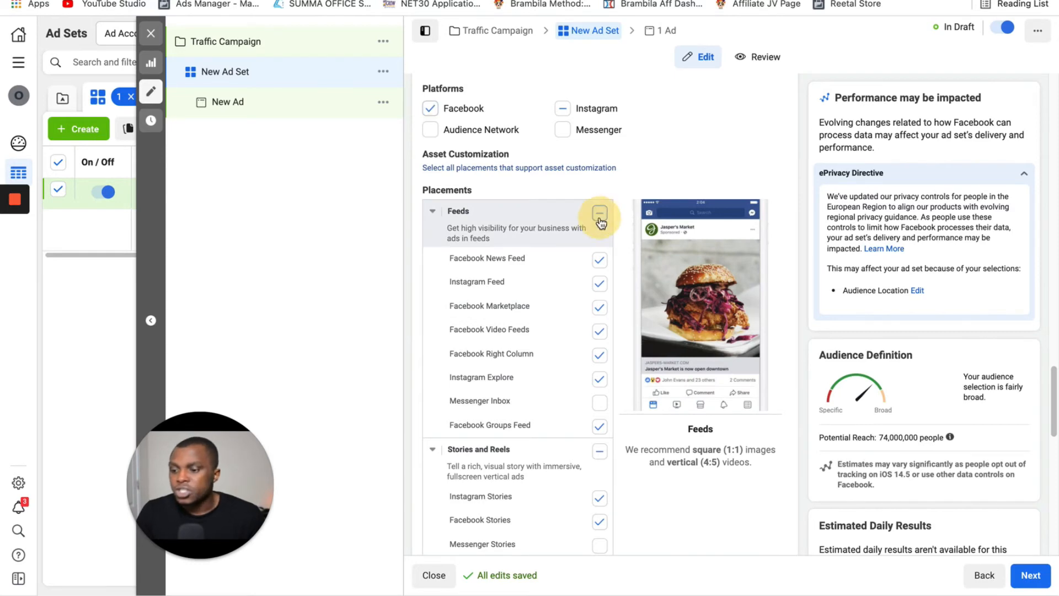
- Return the ad set to Automatic Placements
scroll(503, 98, up, 5)
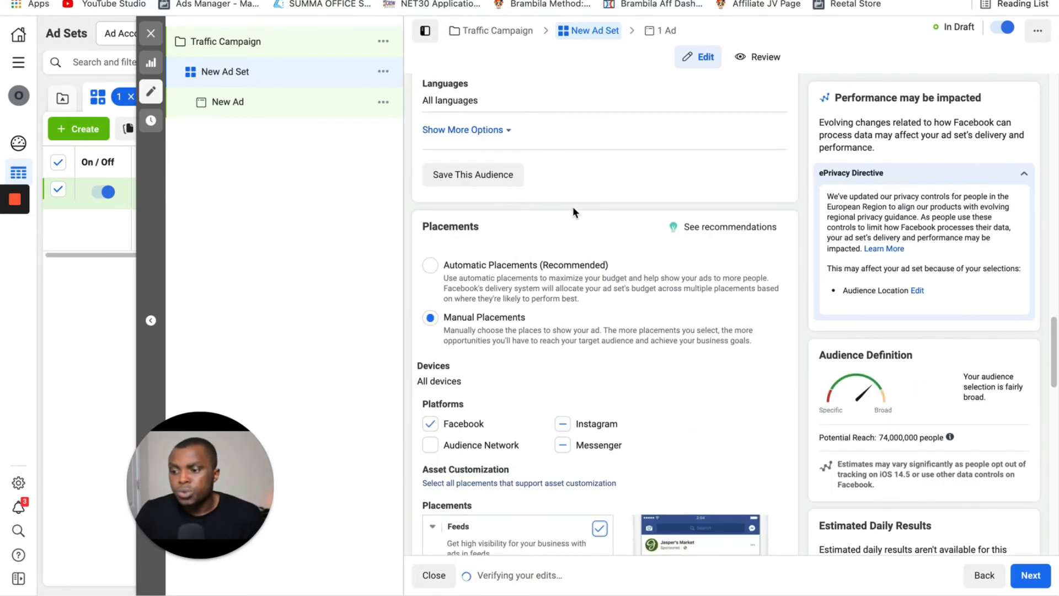
click(431, 264)
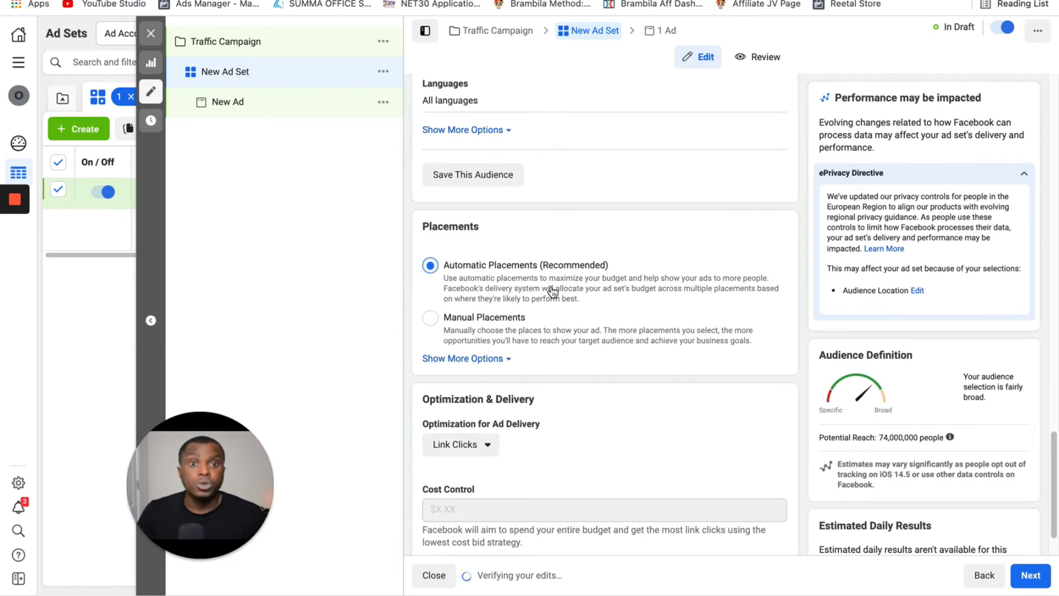
scroll(573, 353, down, 2)
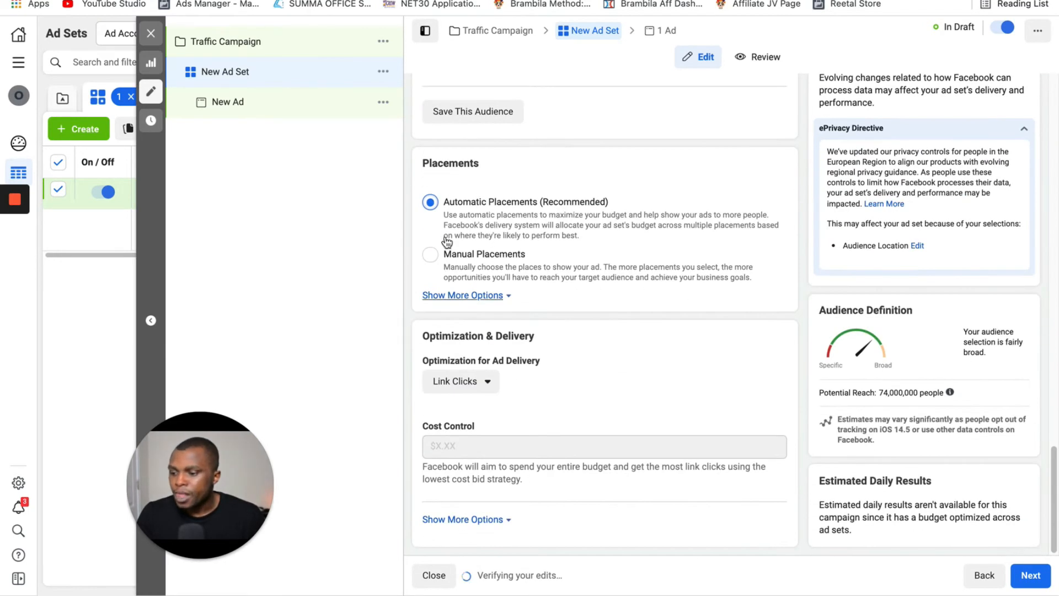
click(1032, 576)
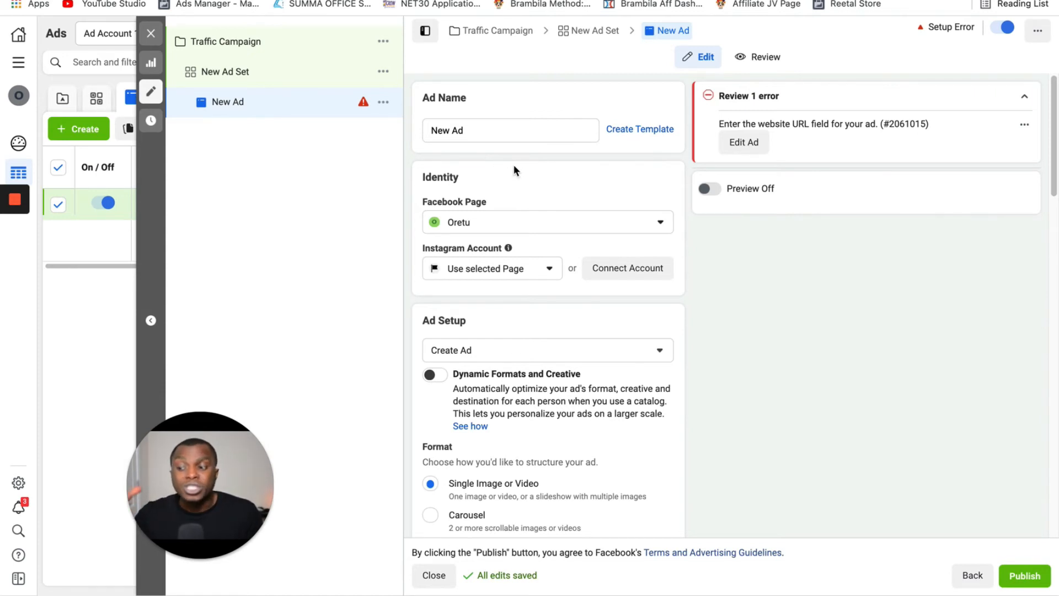
scroll(455, 298, down, 1)
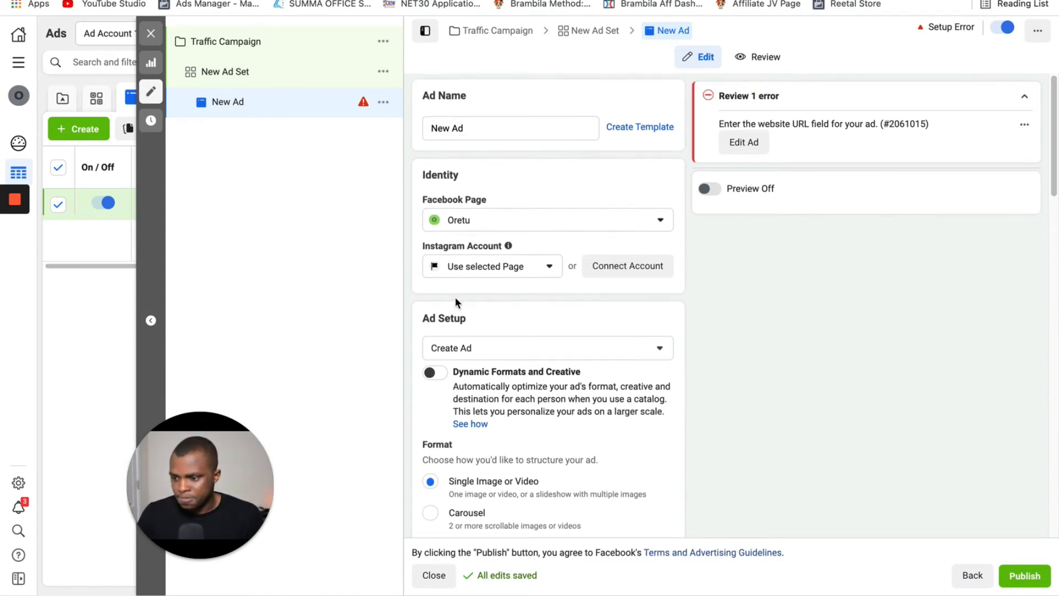
triple_click(510, 127)
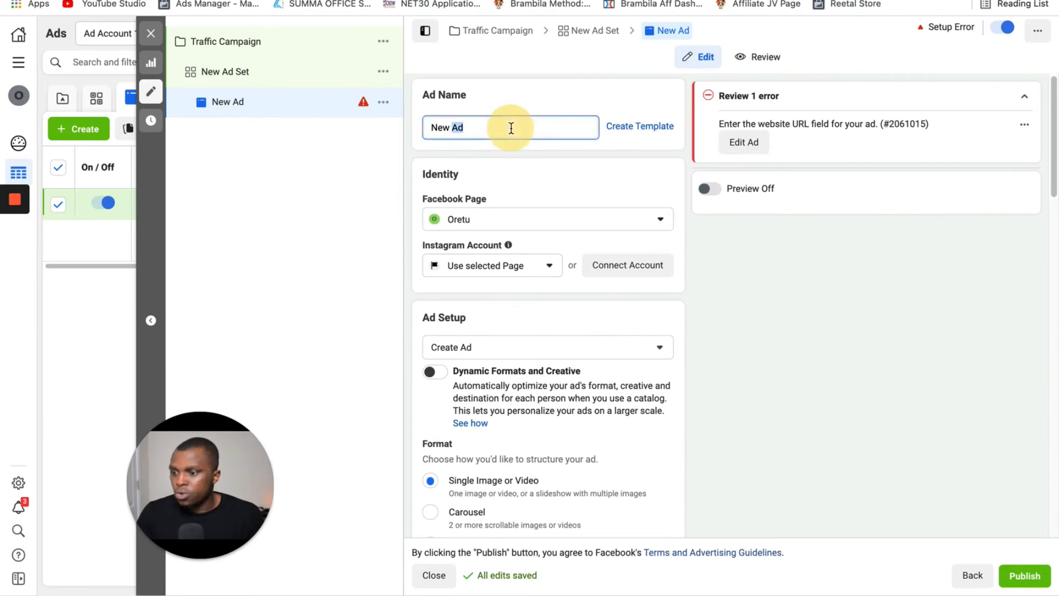
- Return to the ad set, check its targeted interests, and rename it "Home Buz + Entrepreneurship"
click(232, 73)
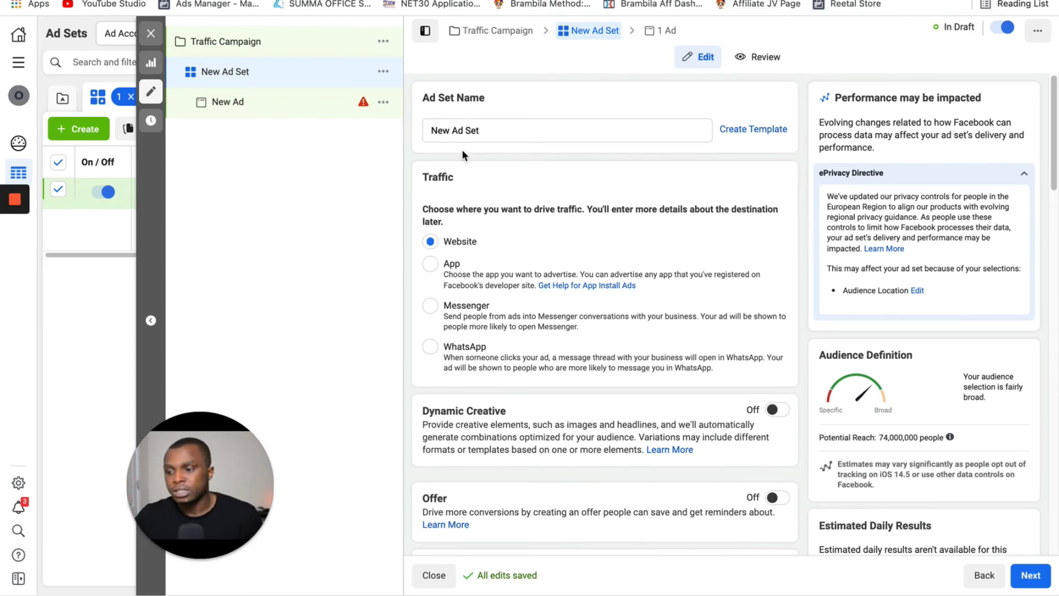
triple_click(461, 130)
scroll(607, 369, down, 5)
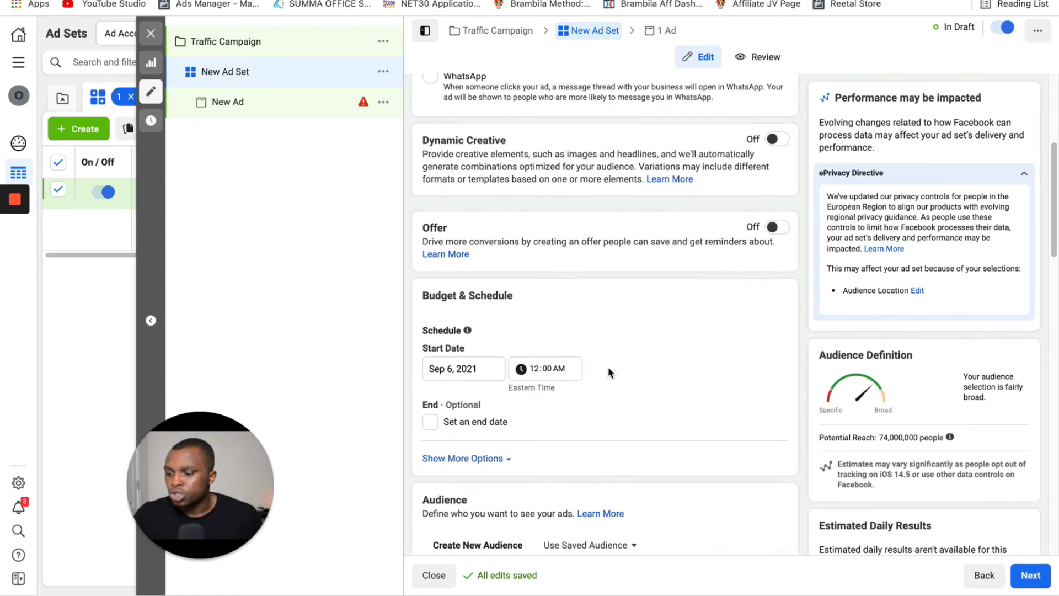
scroll(609, 372, down, 12)
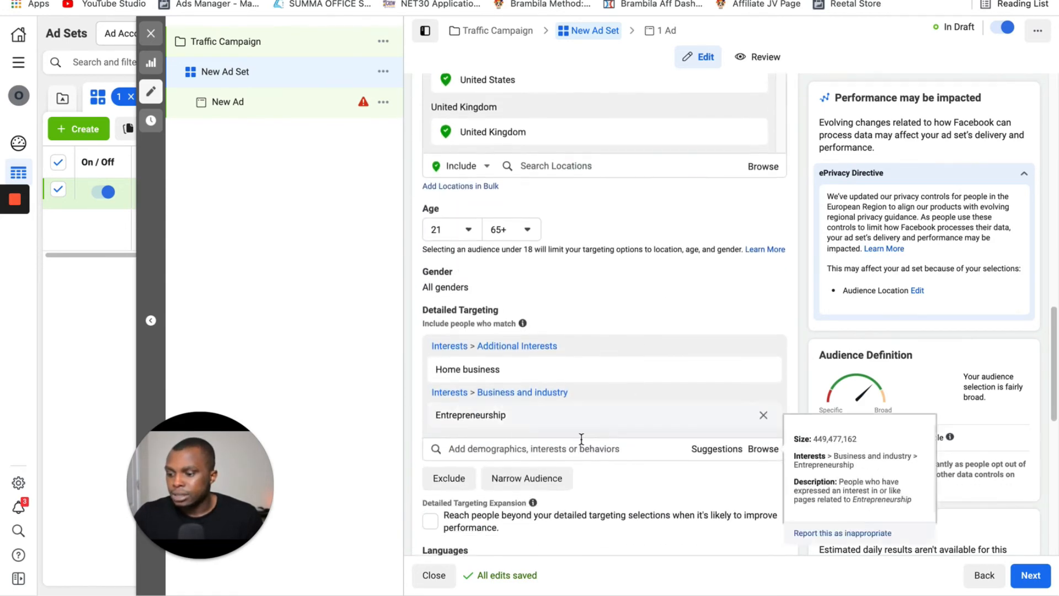
mouse_move(506, 355)
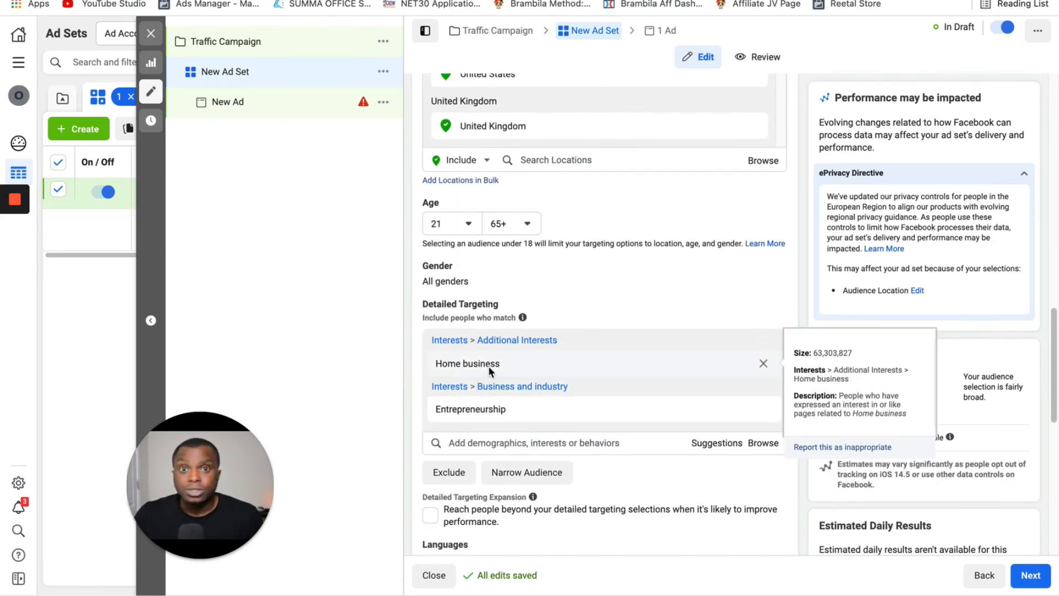
mouse_move(530, 414)
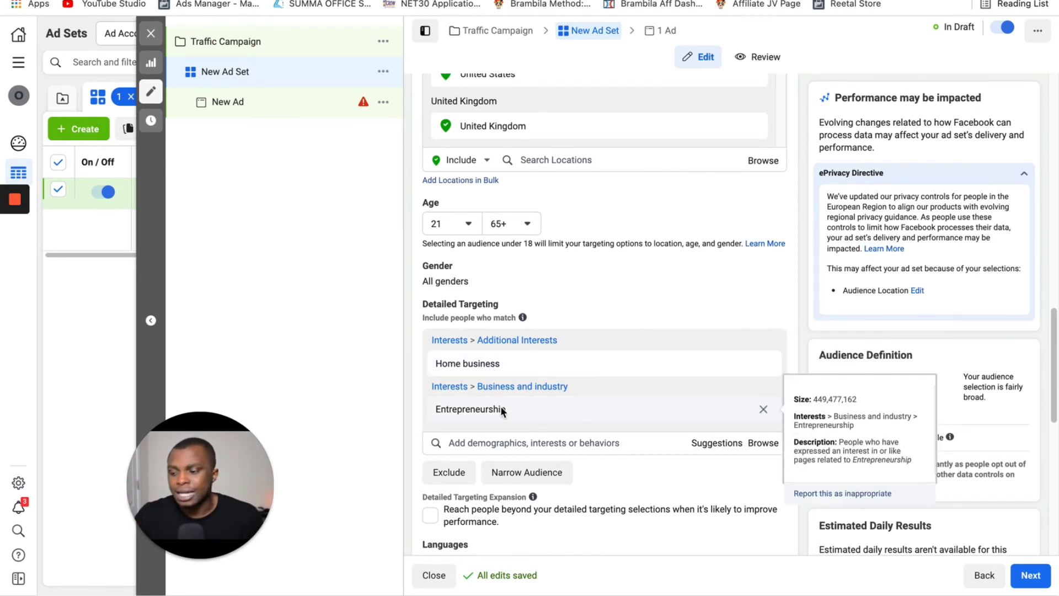
scroll(487, 349, up, 15)
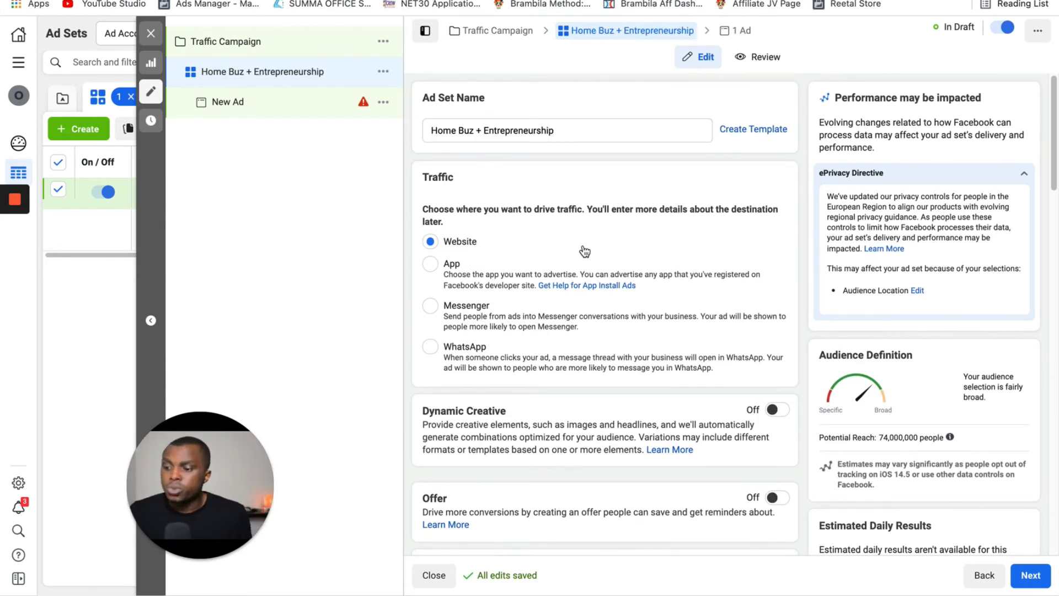
- Open the ad under the Home Buz + Entrepreneurship ad set and rename it "video ad"
click(255, 110)
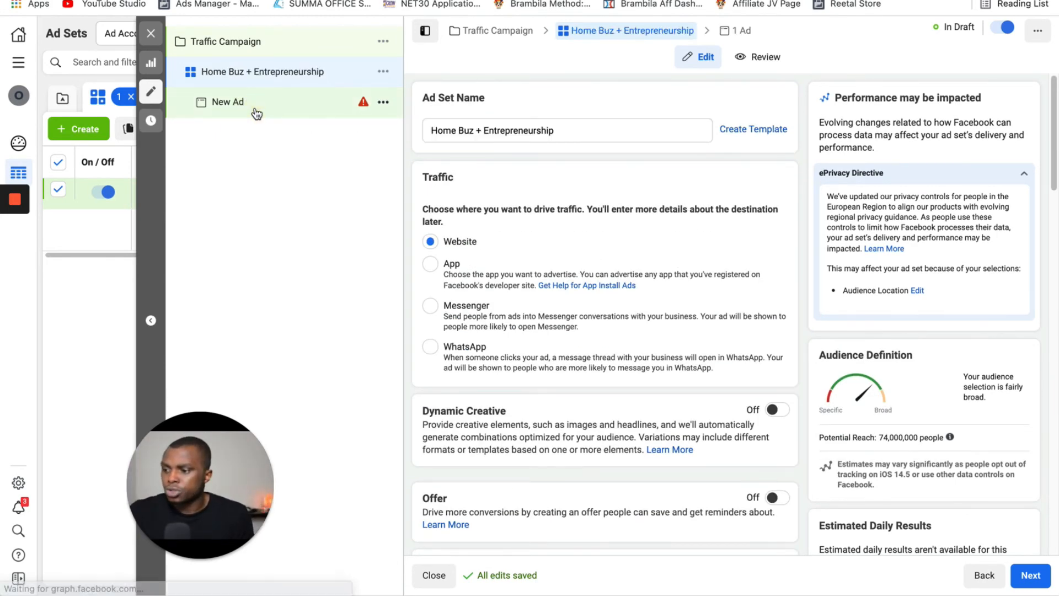
click(482, 125)
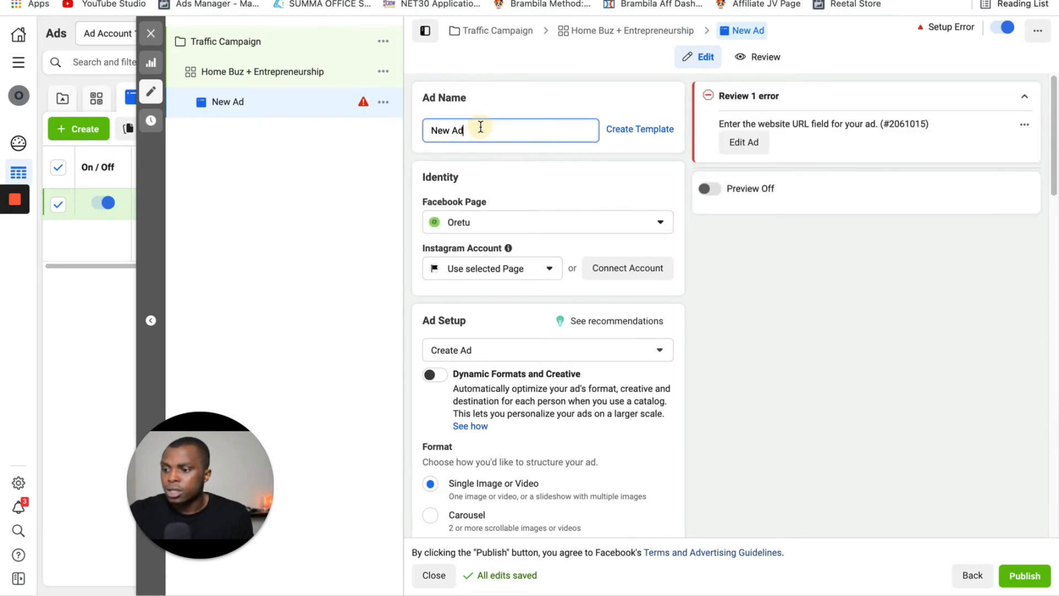
triple_click(482, 124)
key(BackSpace)
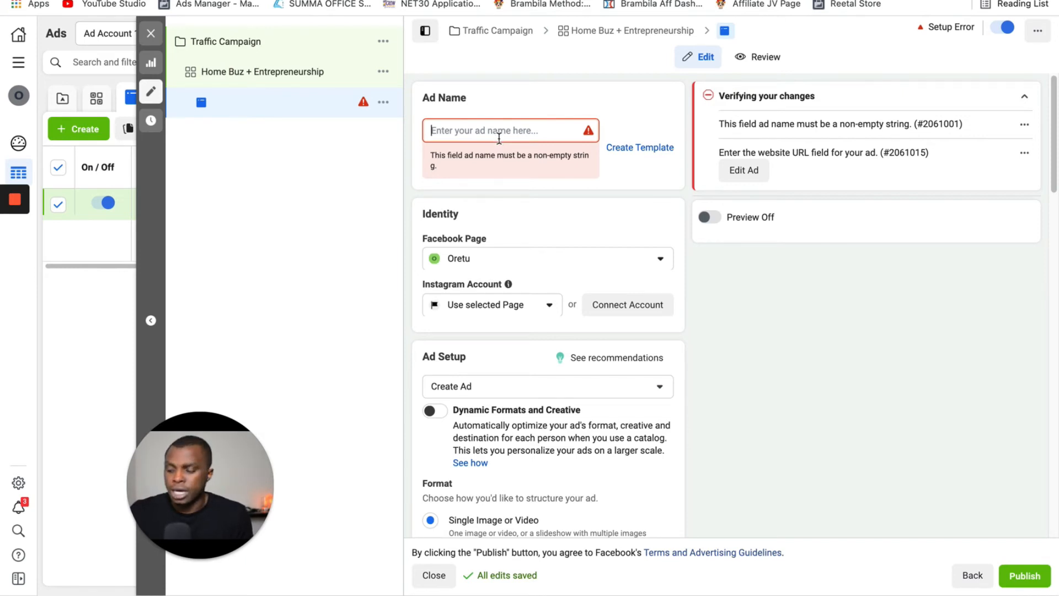
text(Imag)
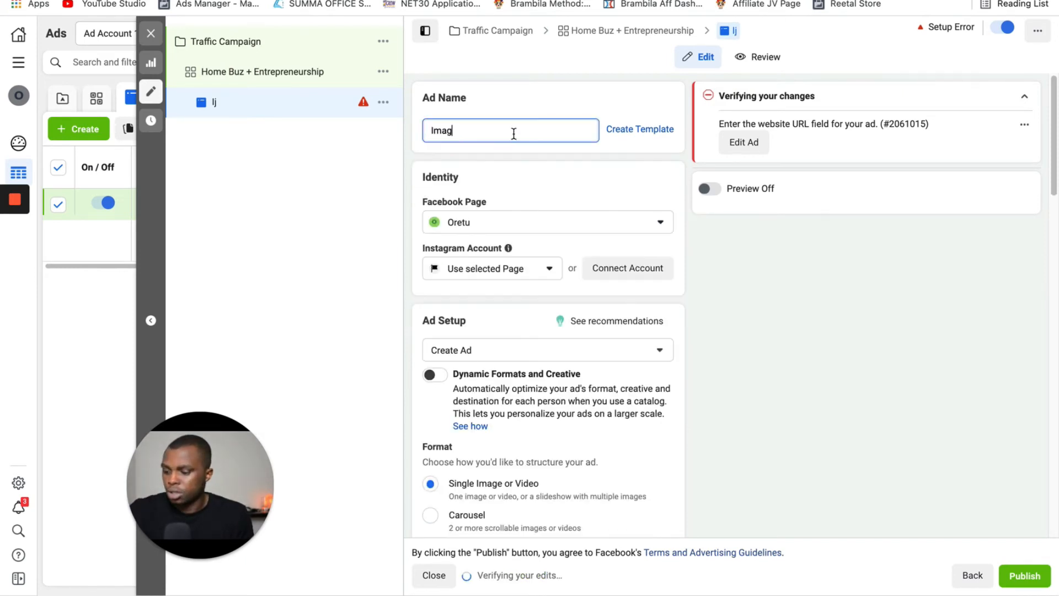
text(e)
key(BackSpace)
key(BackSpace)
key(BackSpace)
key(BackSpace)
key(BackSpace)
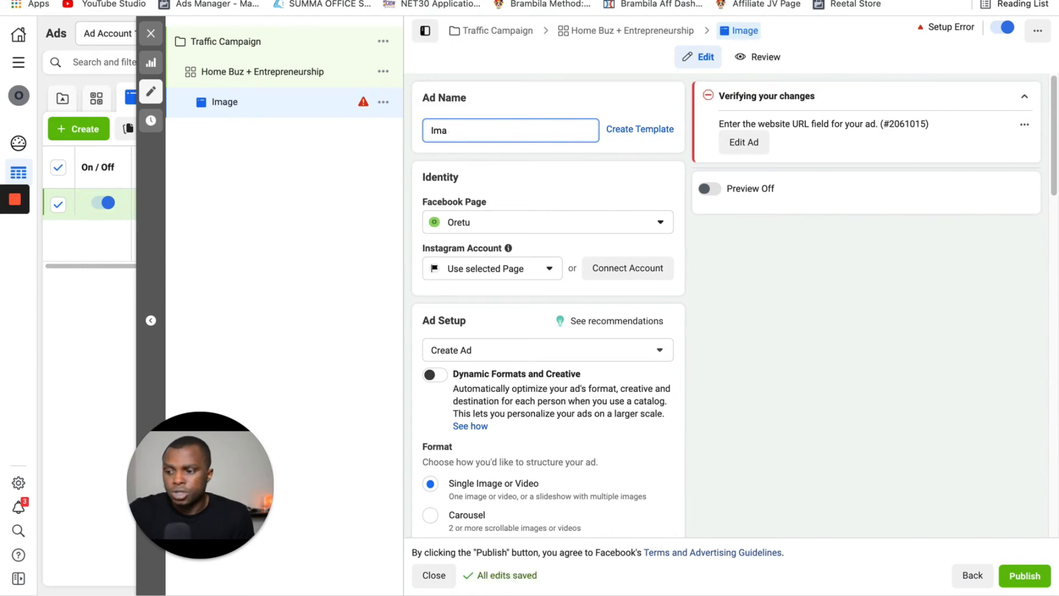
text(video)
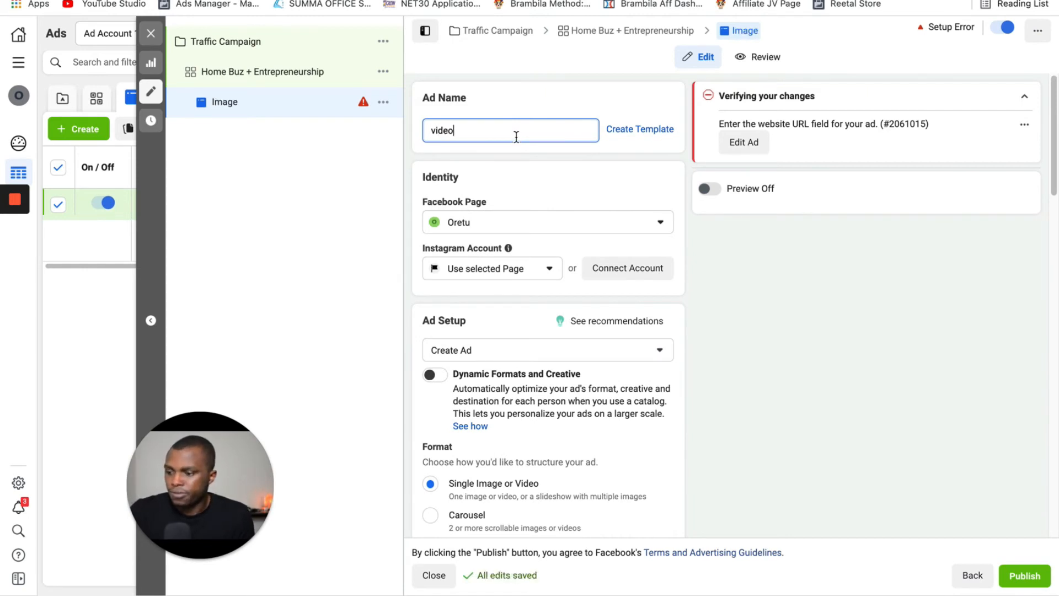
text( ad)
click(625, 176)
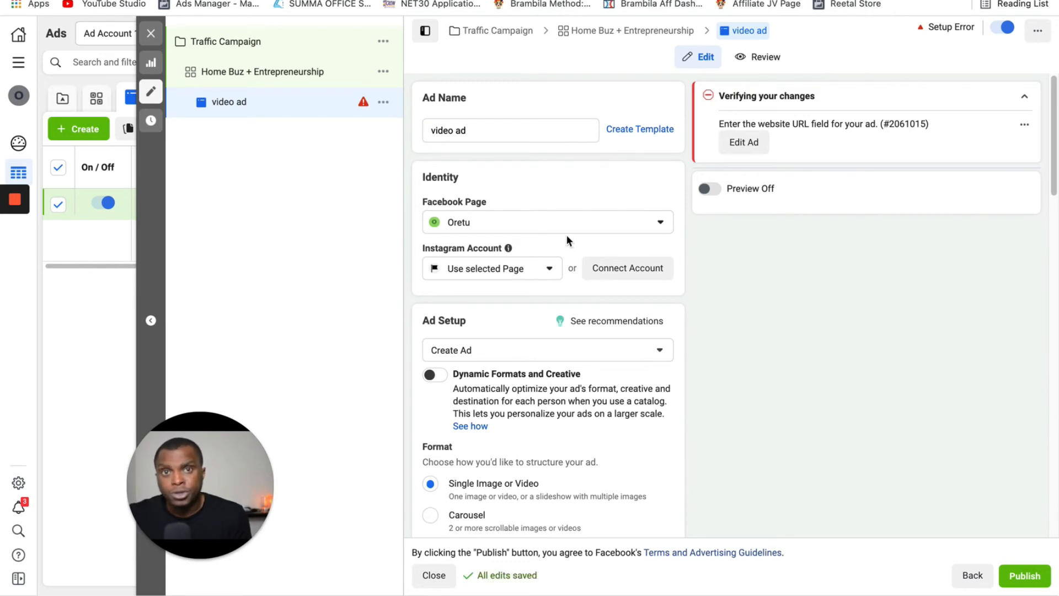
- Upload the "Ad accounts.png" image from Downloads as the ad's media and proceed to the placement crops
scroll(567, 237, down, 2)
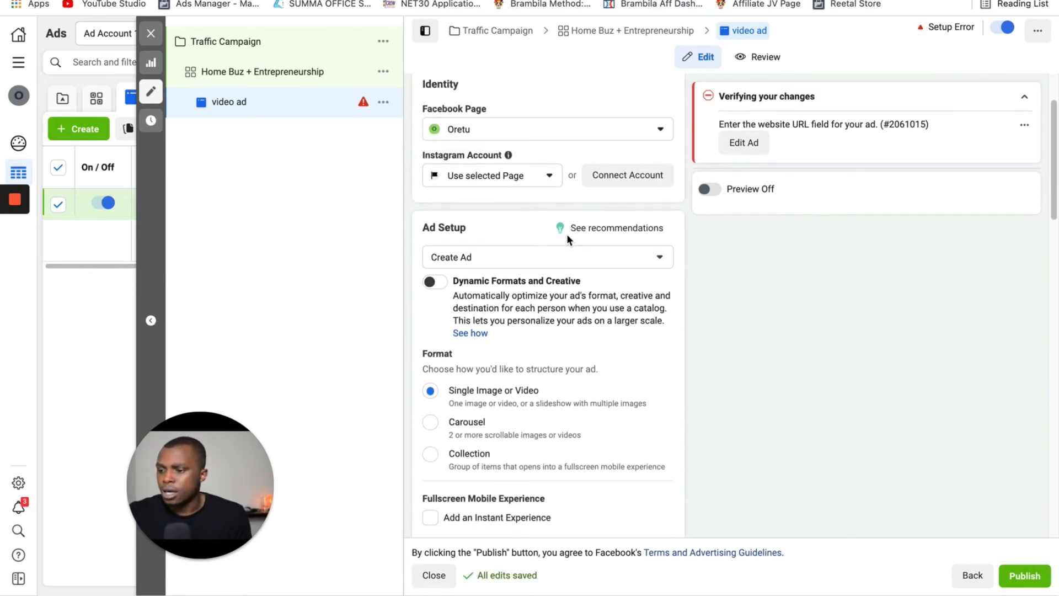
scroll(569, 294, down, 2)
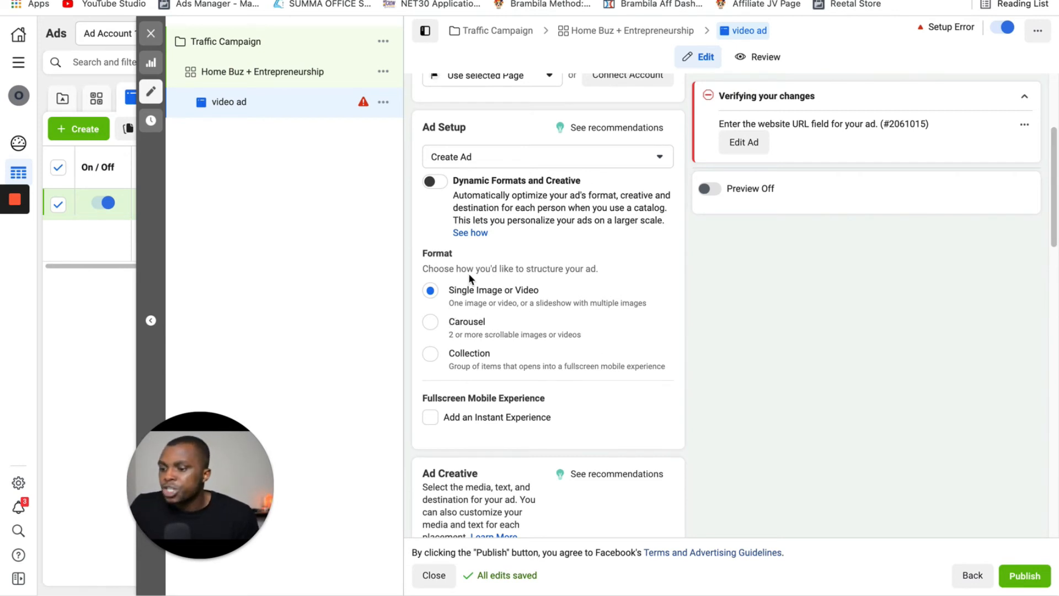
scroll(505, 339, down, 3)
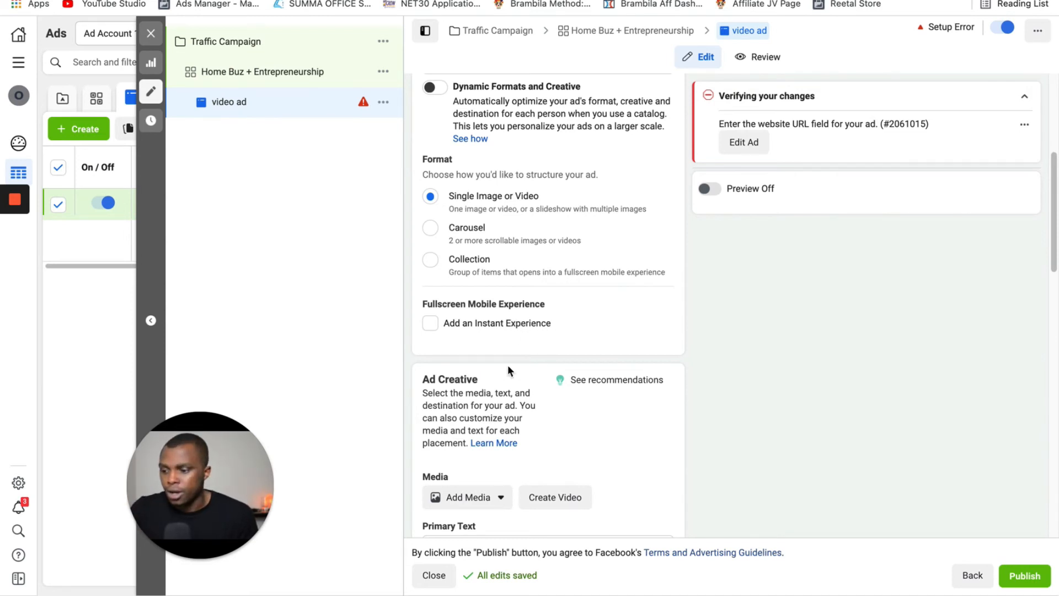
scroll(507, 365, down, 2)
click(468, 381)
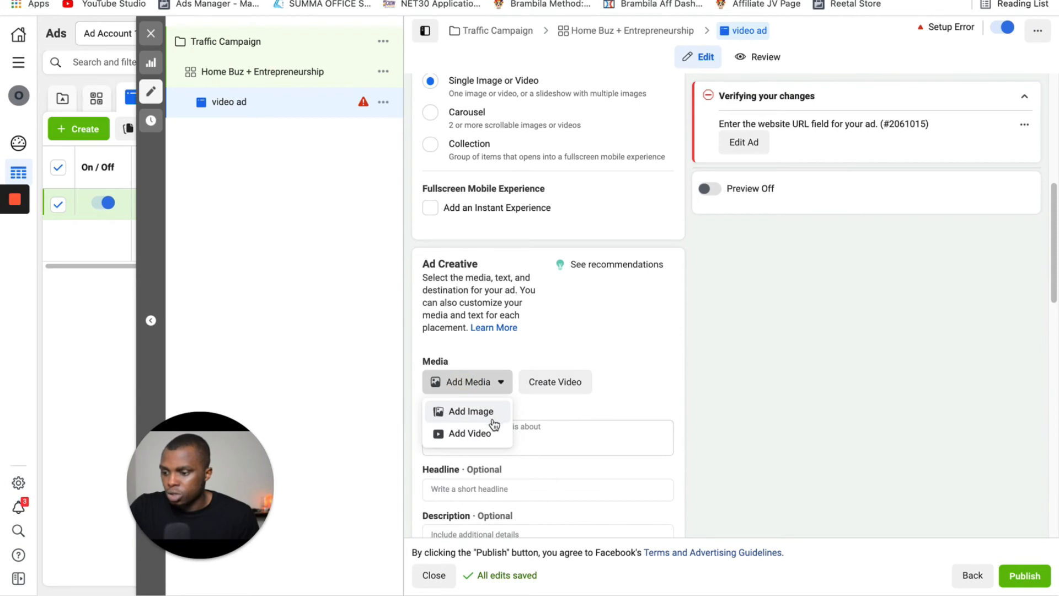
click(470, 410)
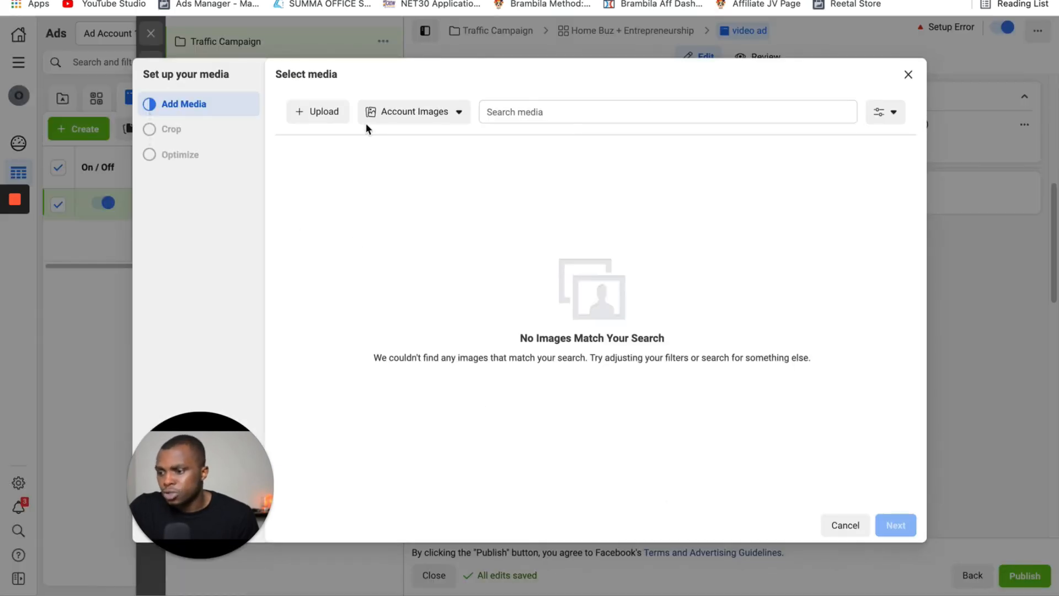
click(316, 112)
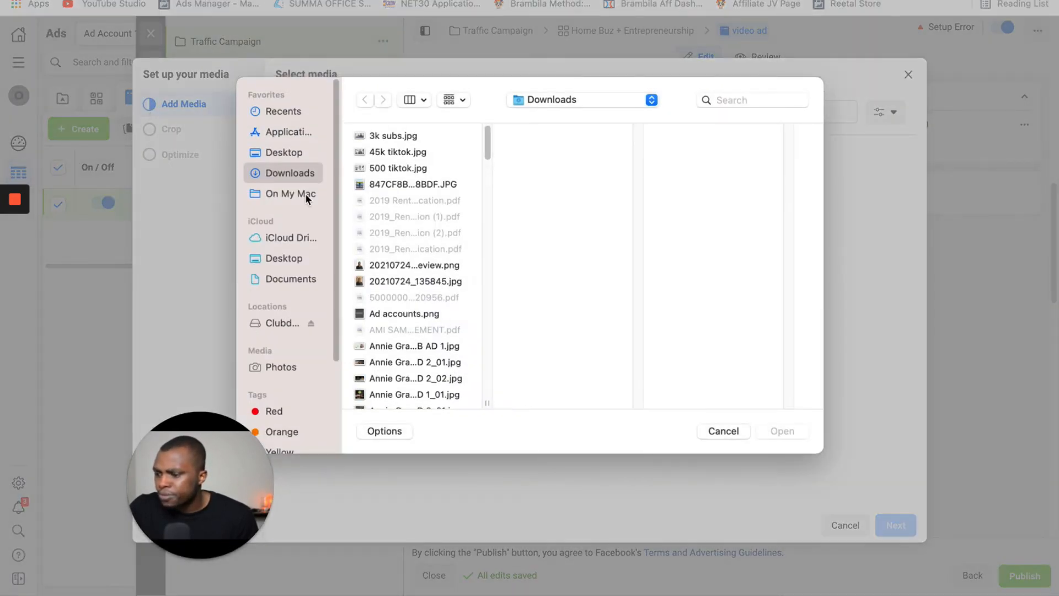
scroll(403, 323, down, 1)
double_click(398, 281)
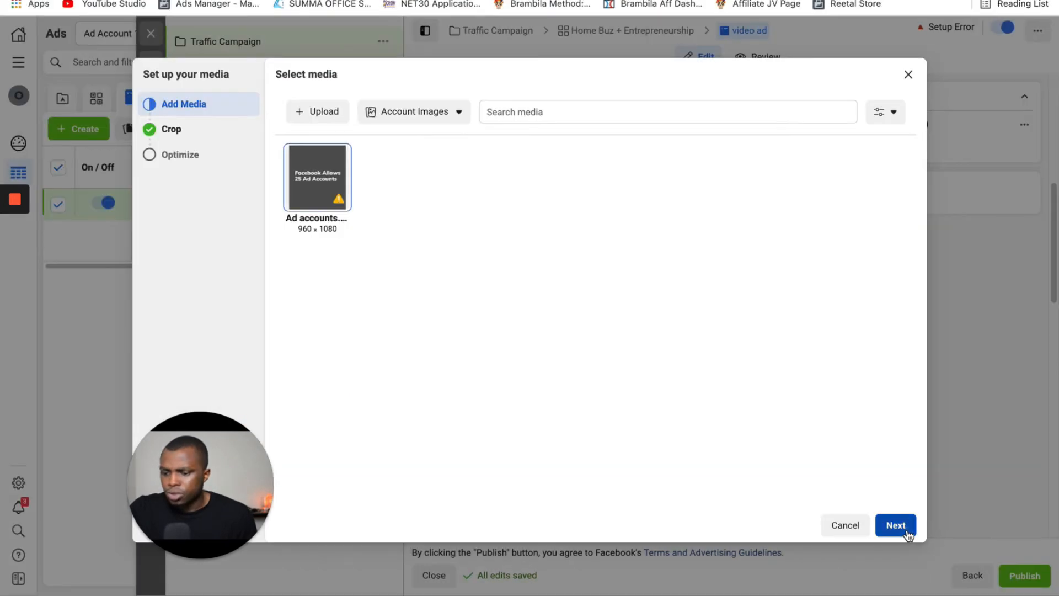
click(896, 524)
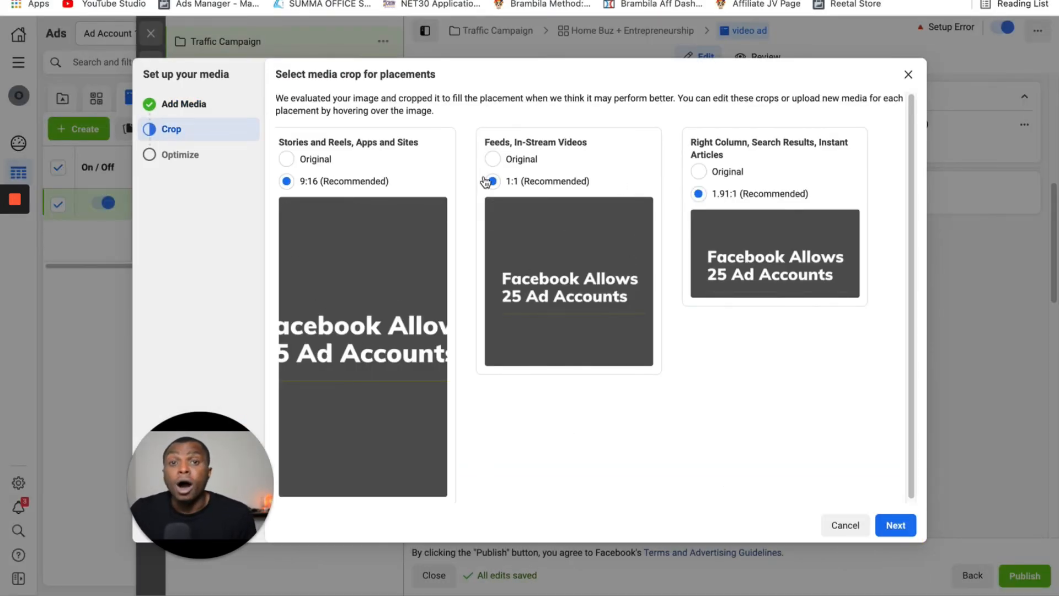
- Set the crop to Original for all three placement groups and finish the media setup with enhancements allowed
click(699, 173)
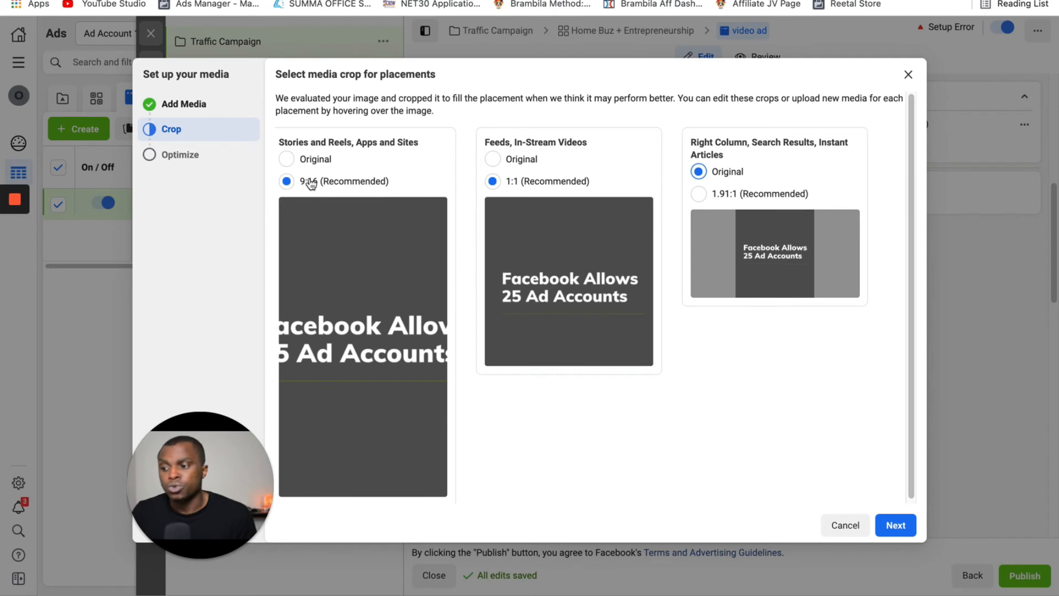
click(287, 159)
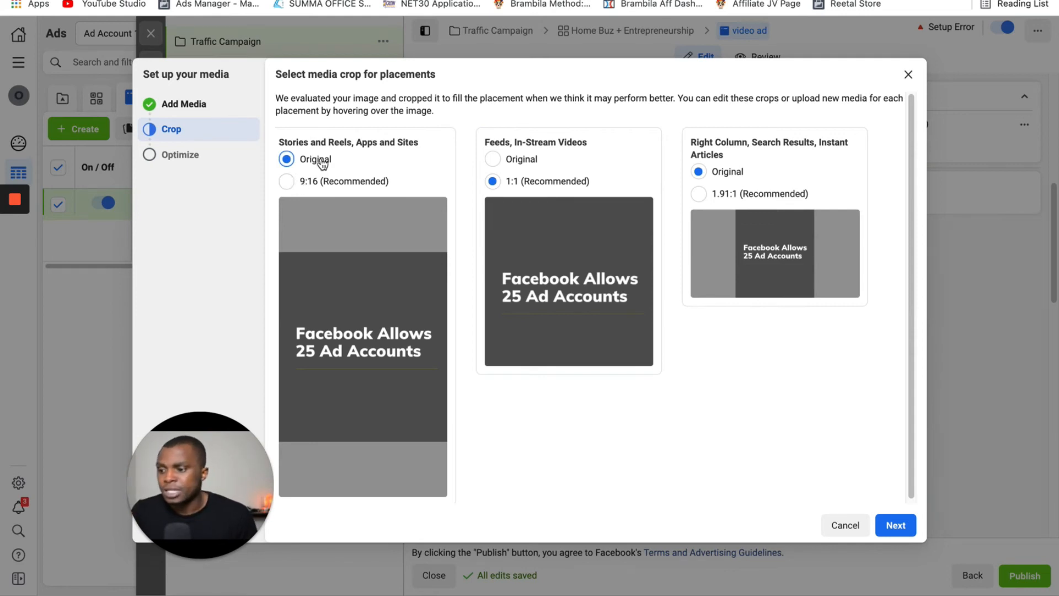
mouse_move(369, 300)
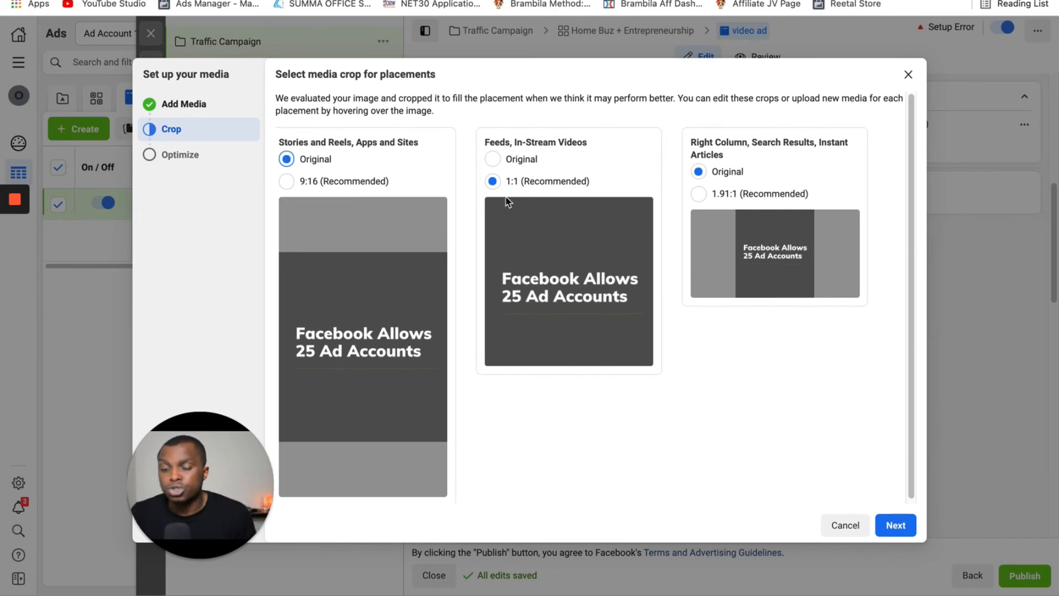
click(492, 159)
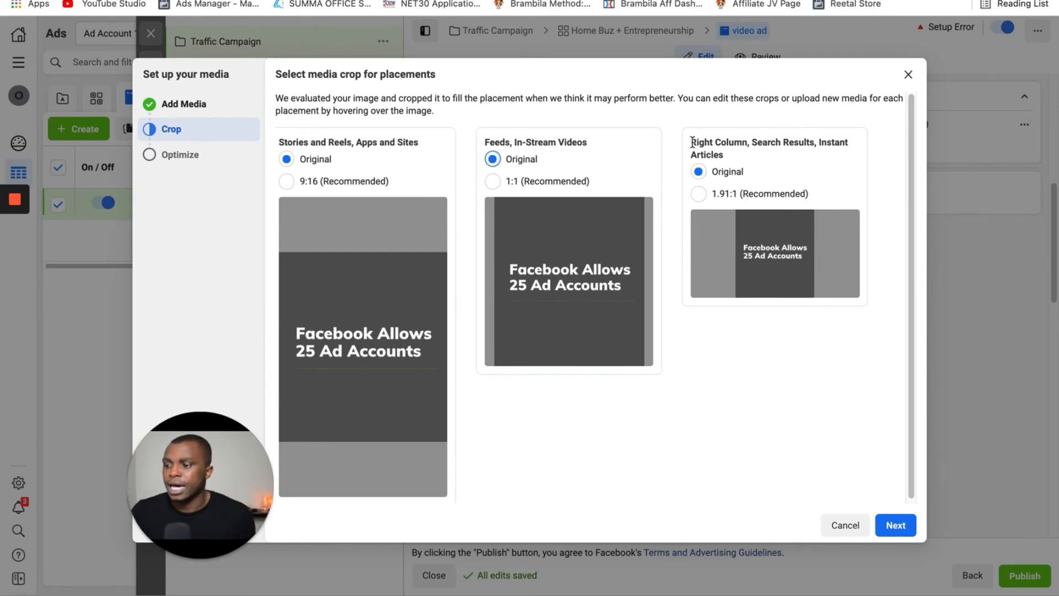
click(896, 525)
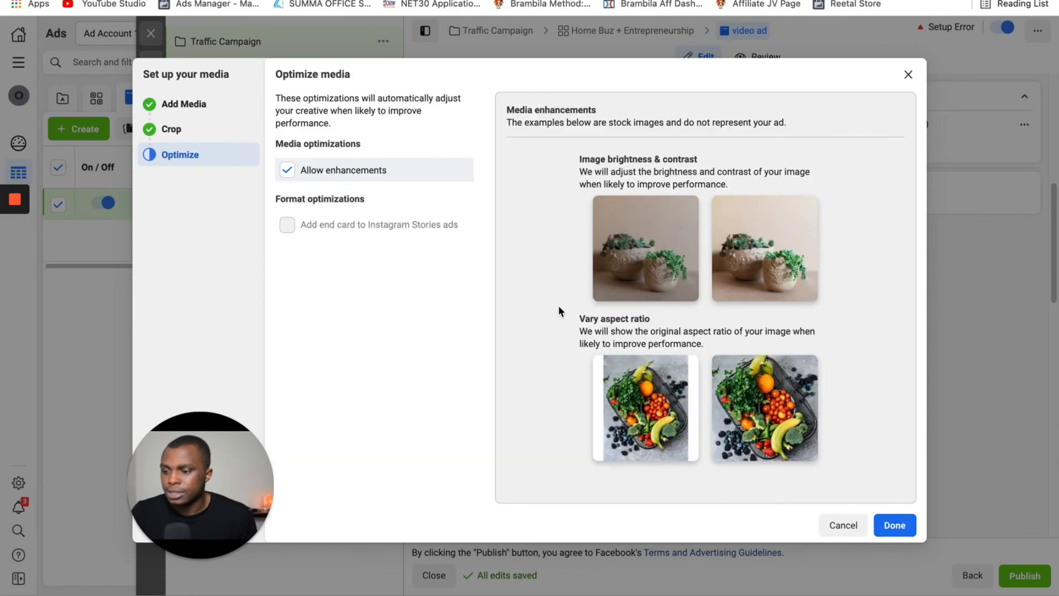
click(894, 525)
- Preview how the ad looks across the individual feed placements and in Instagram Stories
scroll(510, 337, down, 4)
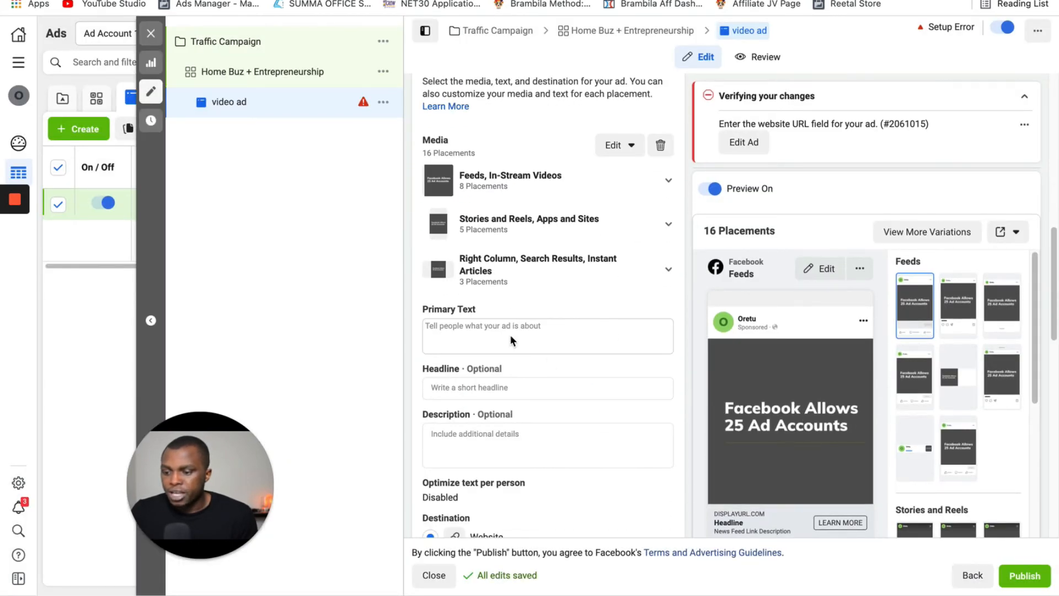
scroll(810, 425, up, 2)
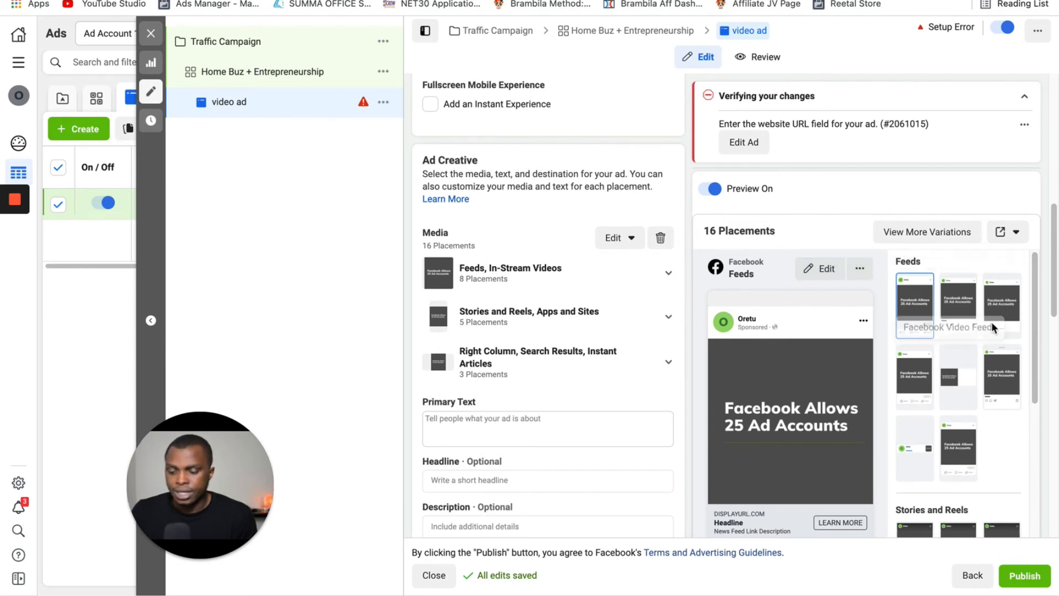
scroll(934, 446, down, 3)
scroll(938, 450, up, 3)
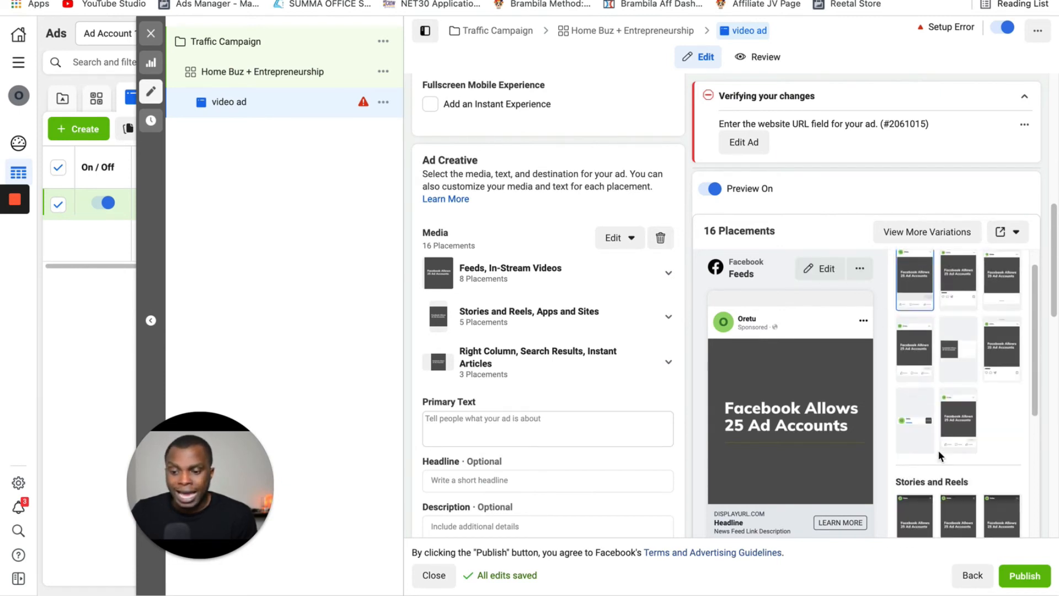
click(959, 305)
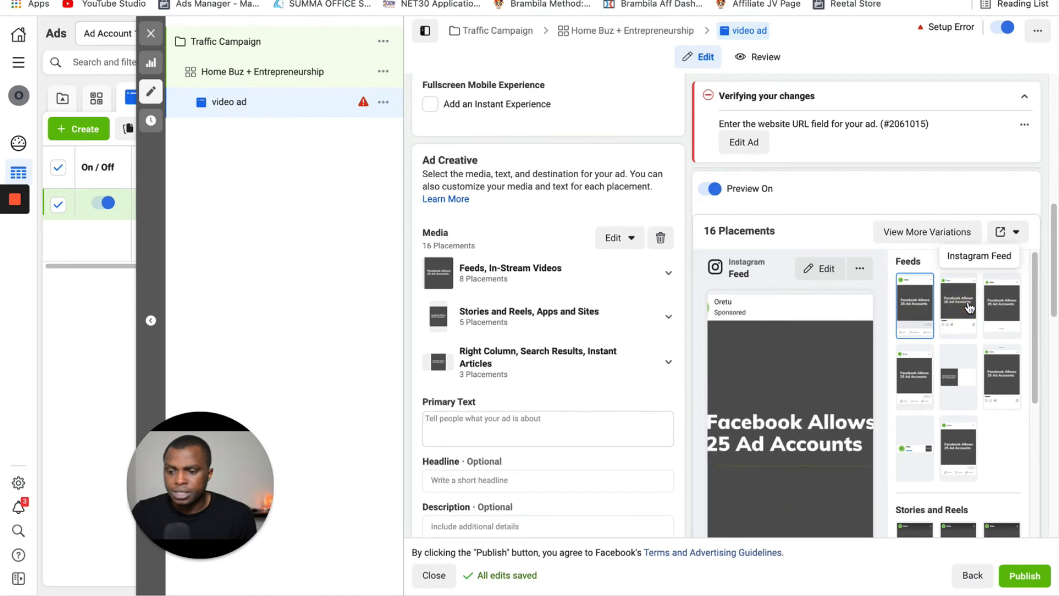
click(1002, 304)
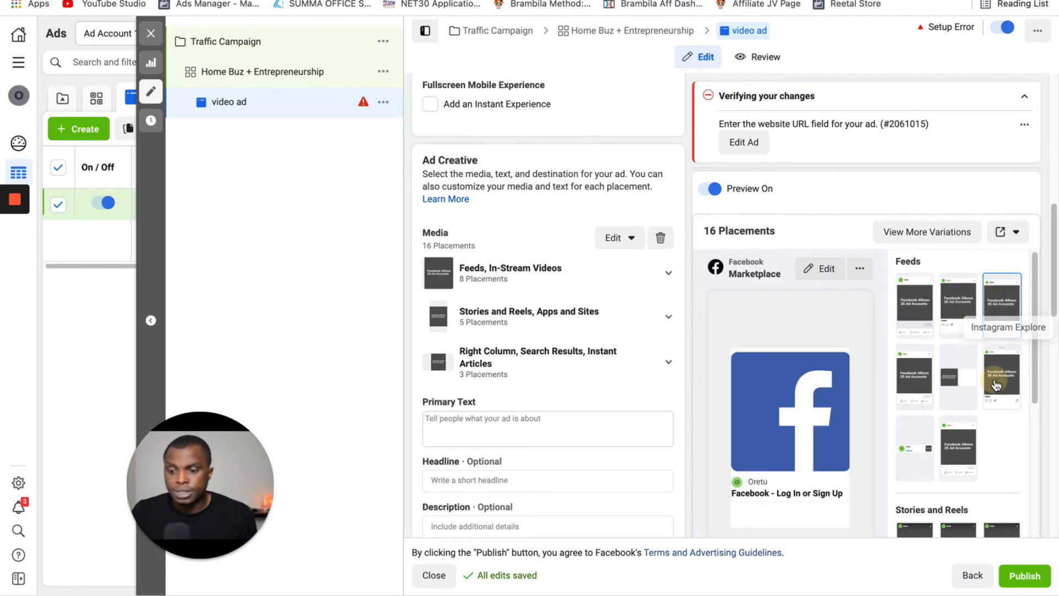
click(1001, 377)
click(909, 394)
click(958, 461)
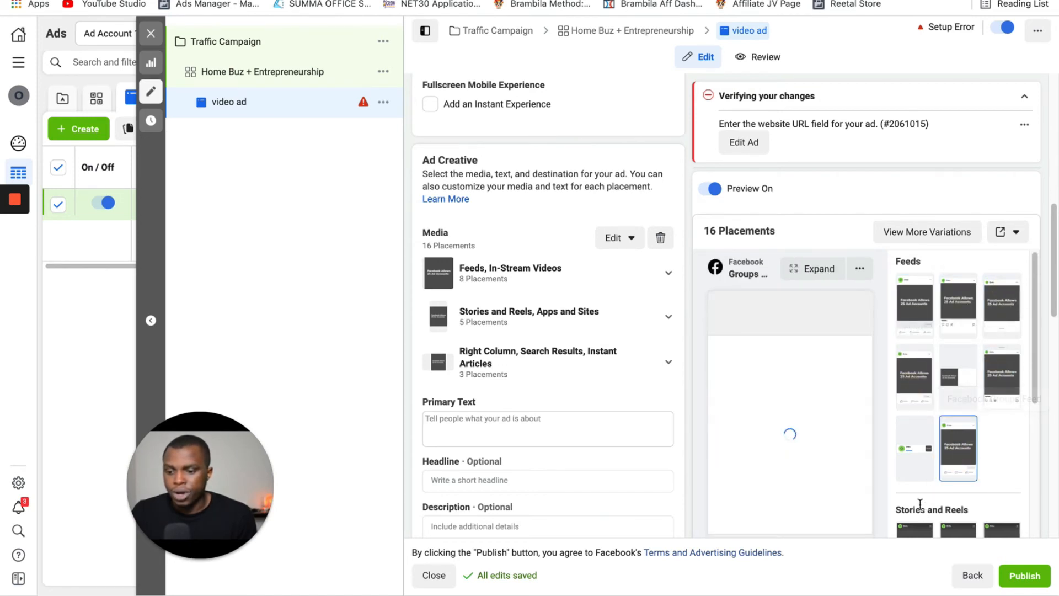
scroll(923, 474, down, 4)
click(915, 308)
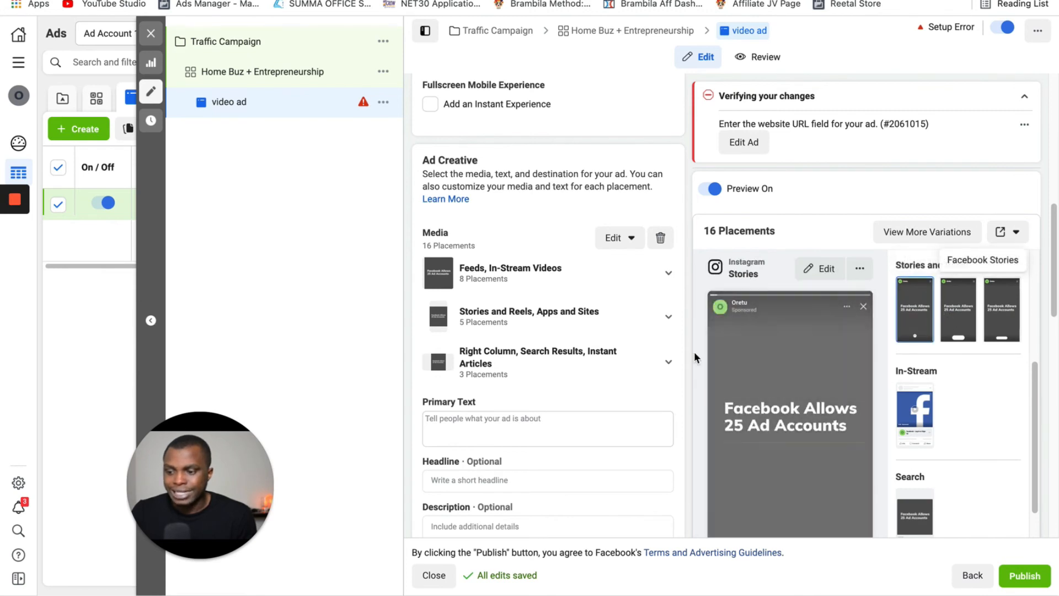
- Enter the primary text "This is a test ad by" followed by the advertiser's first name
scroll(607, 455, down, 1)
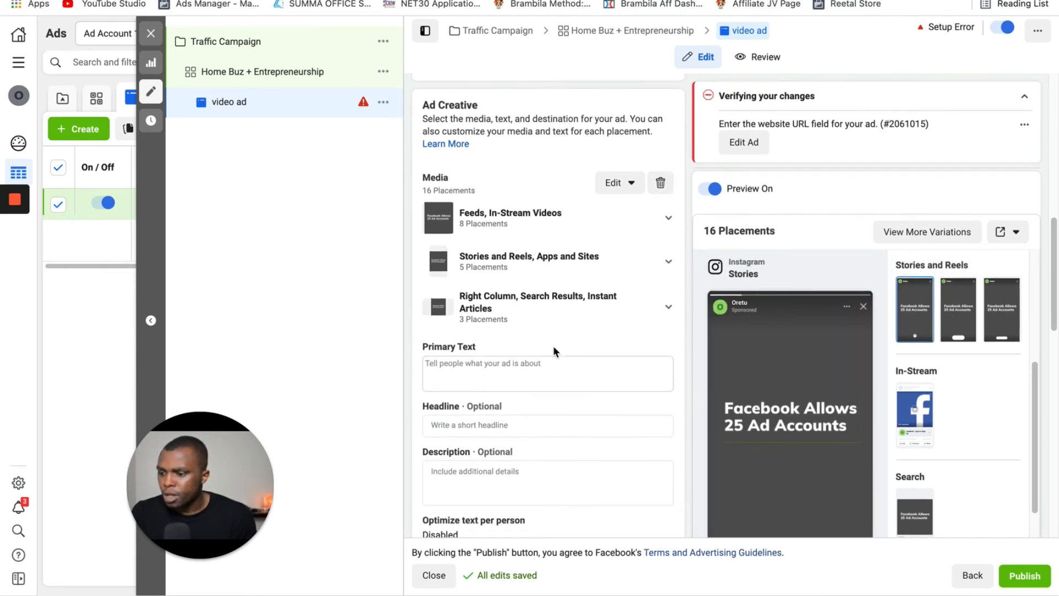
click(508, 378)
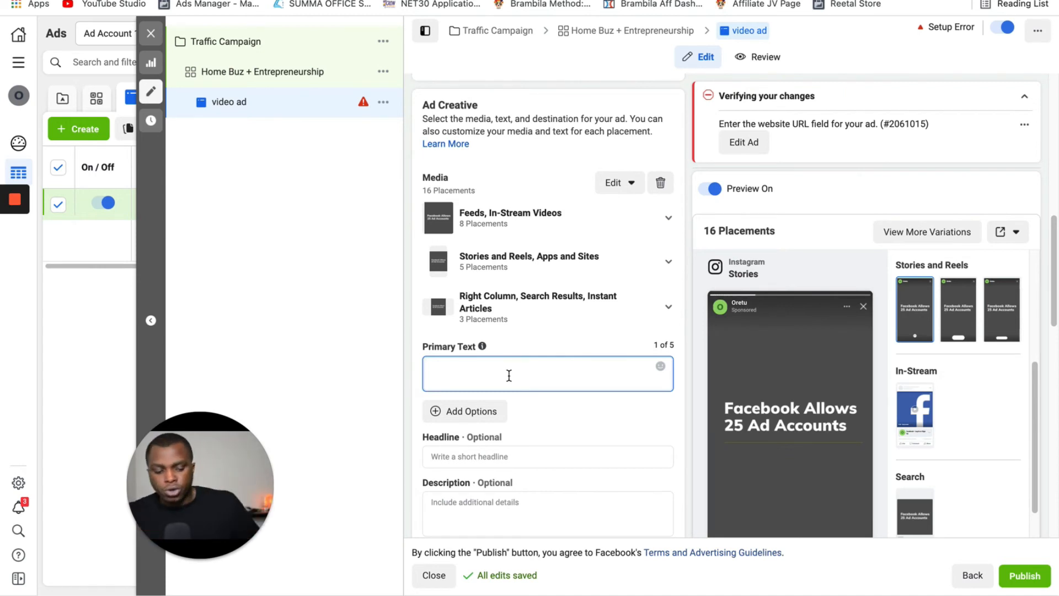
text(This is )
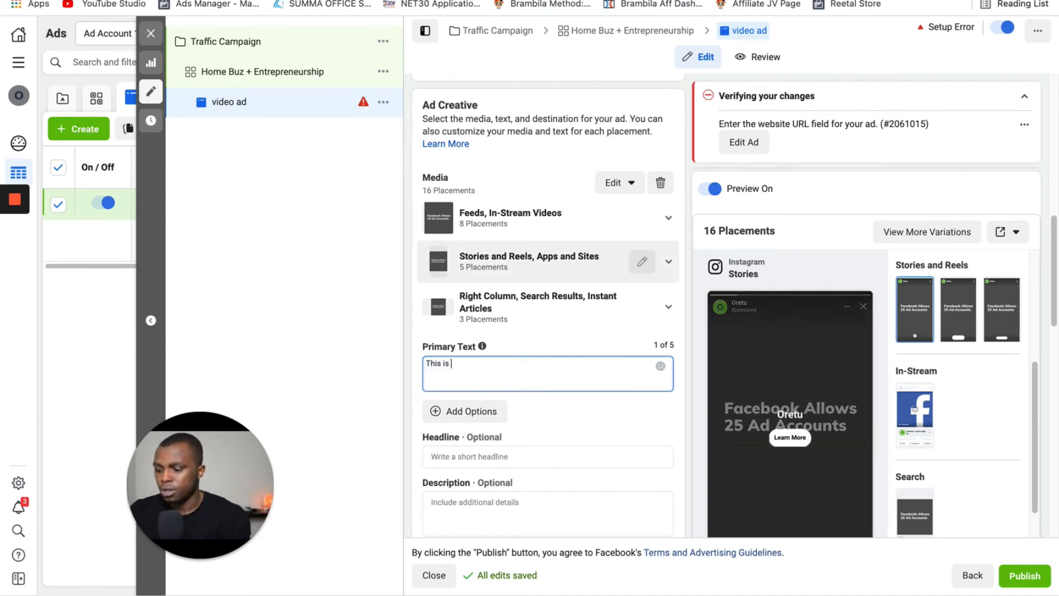
text(a test )
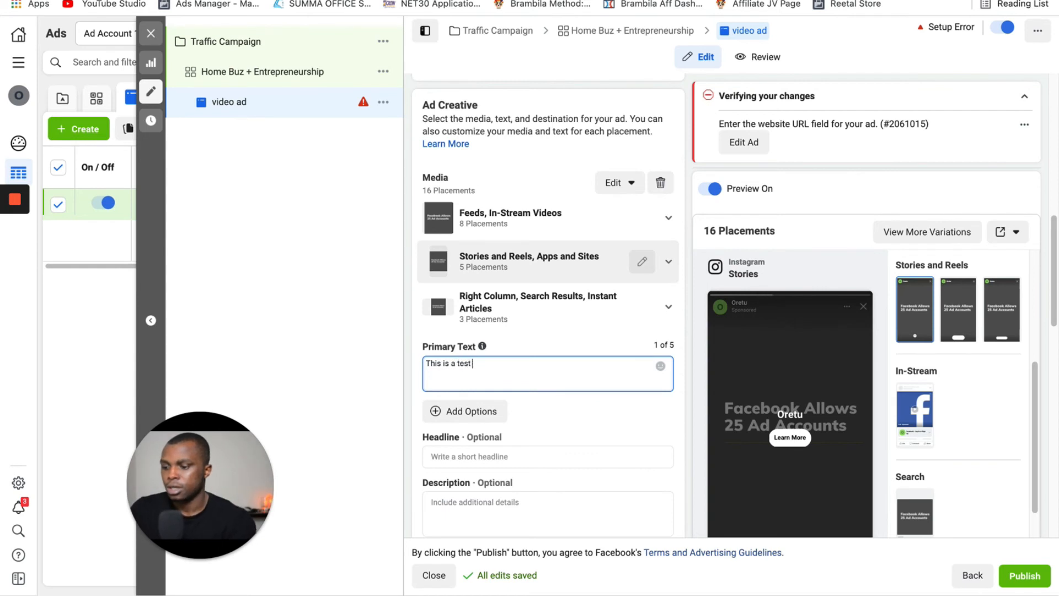
text(ad)
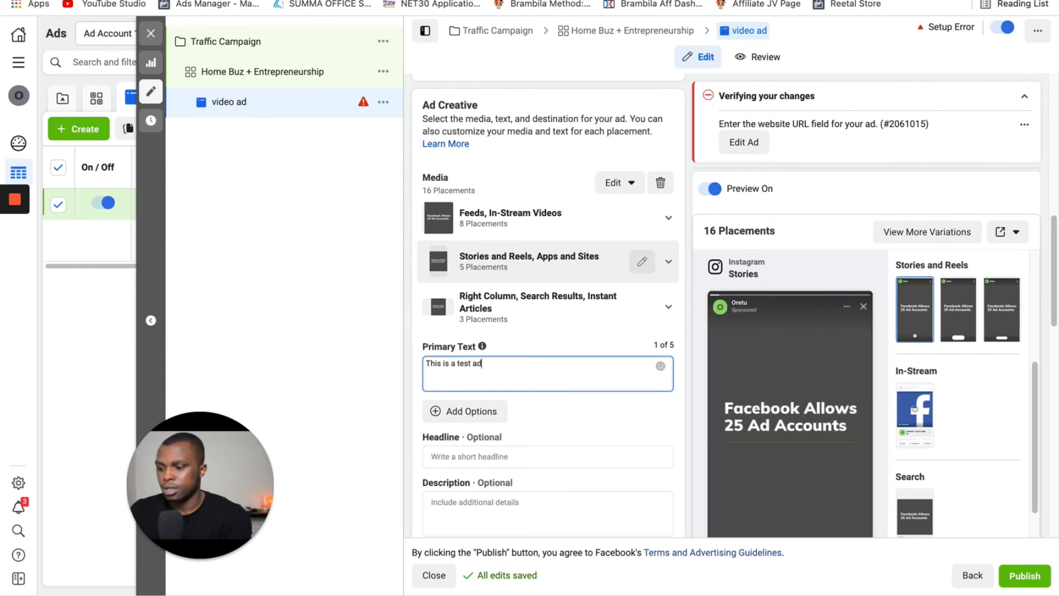
text(. by Daniel)
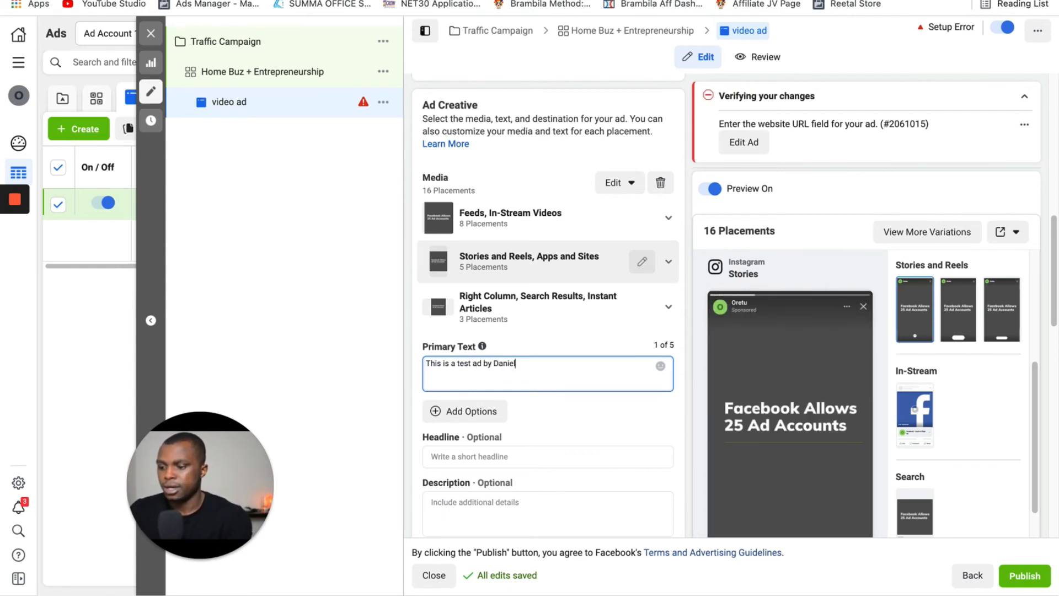
- Enter "Buy one Get one Free!" as the ad's headline
click(539, 456)
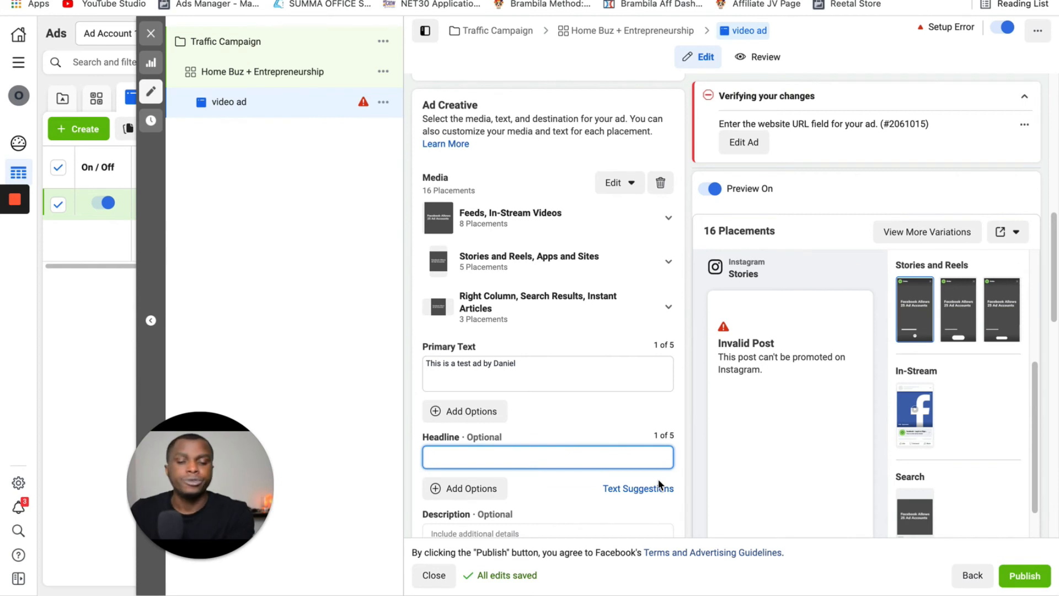
text(Buy o)
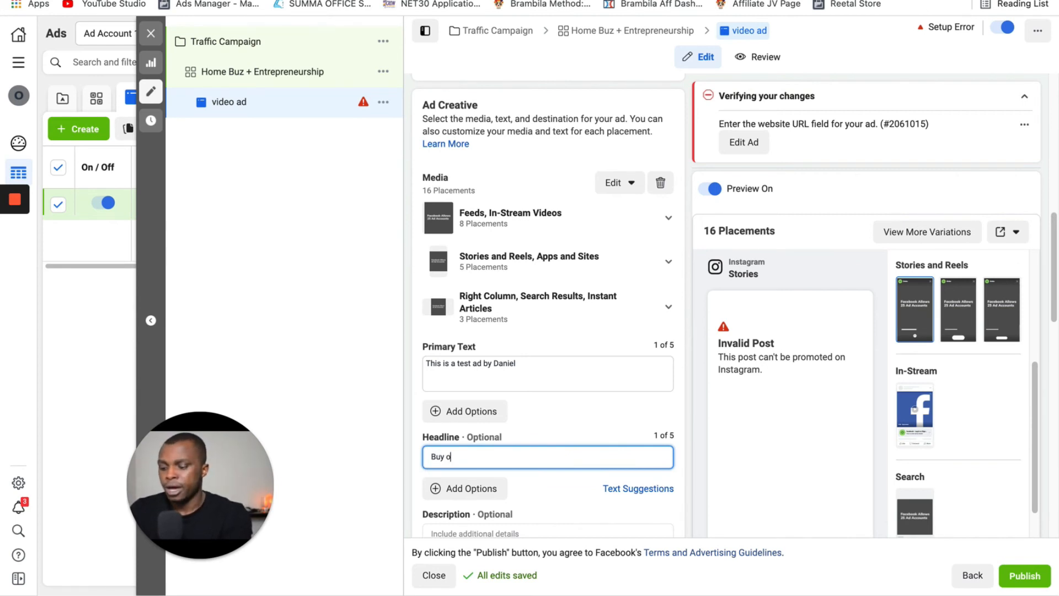
text(ne Get)
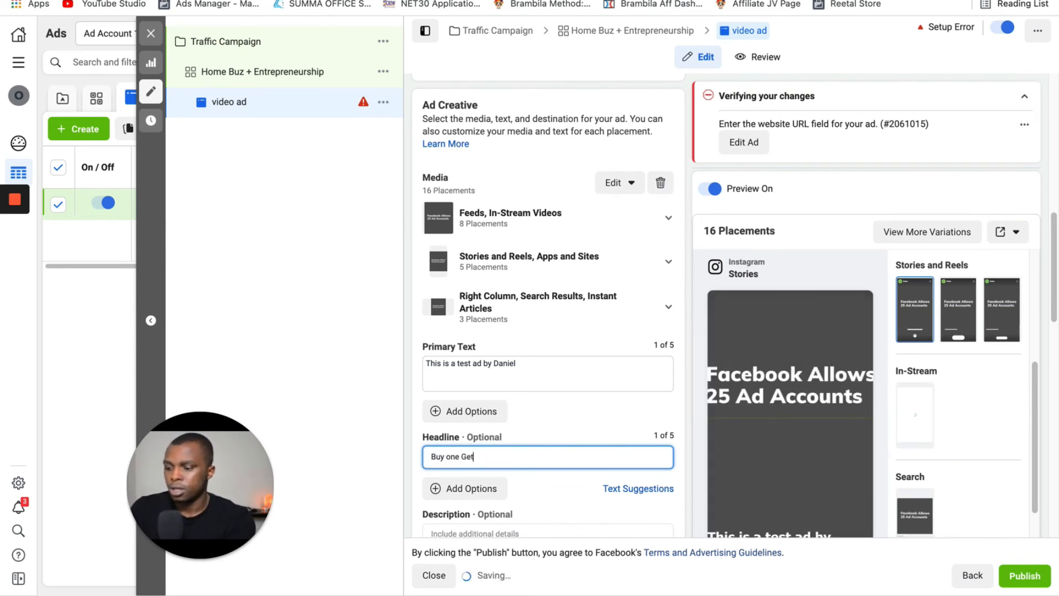
text( one Free!)
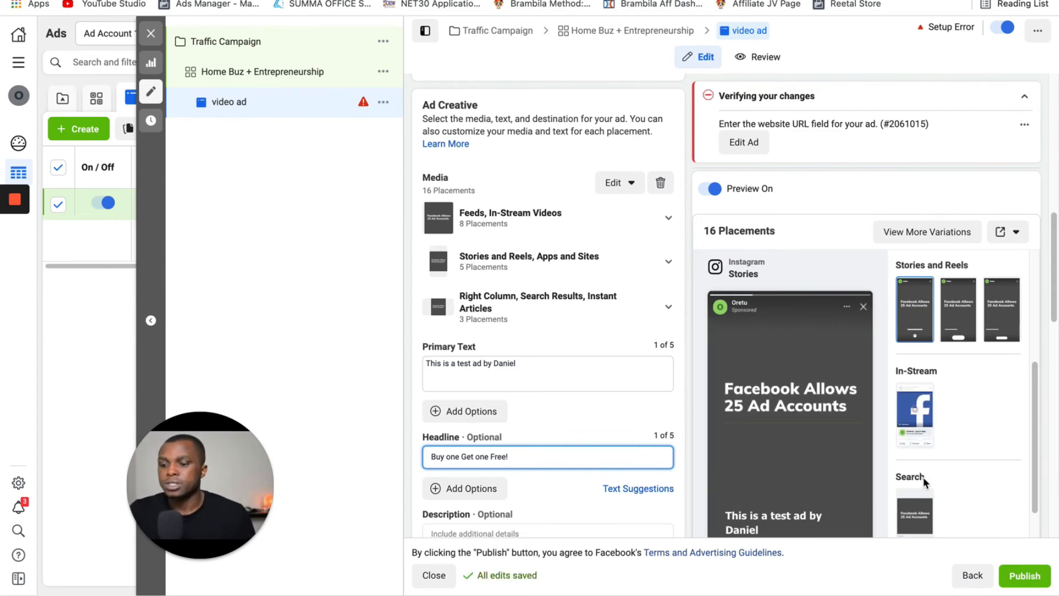
- Preview the ad in Facebook Feeds and review the primary text, headline, description and destination settings
scroll(899, 400, down, 1)
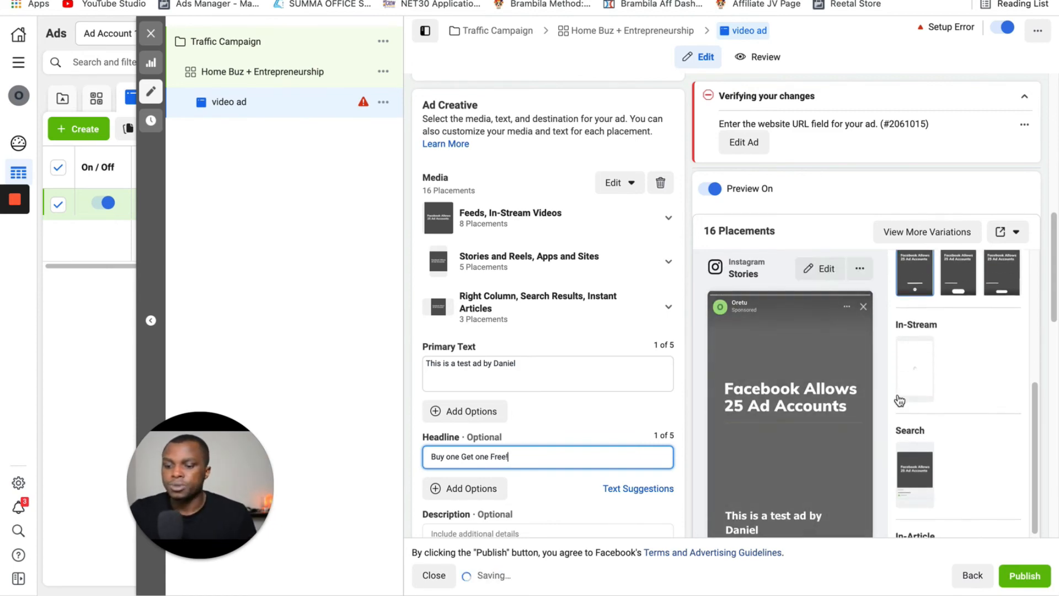
scroll(925, 393, up, 9)
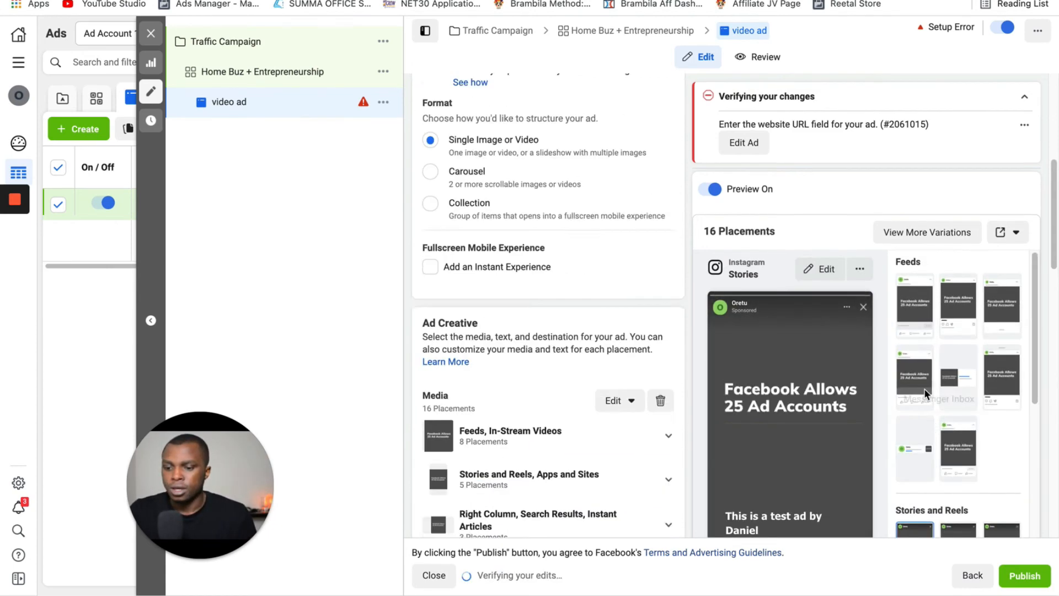
click(914, 305)
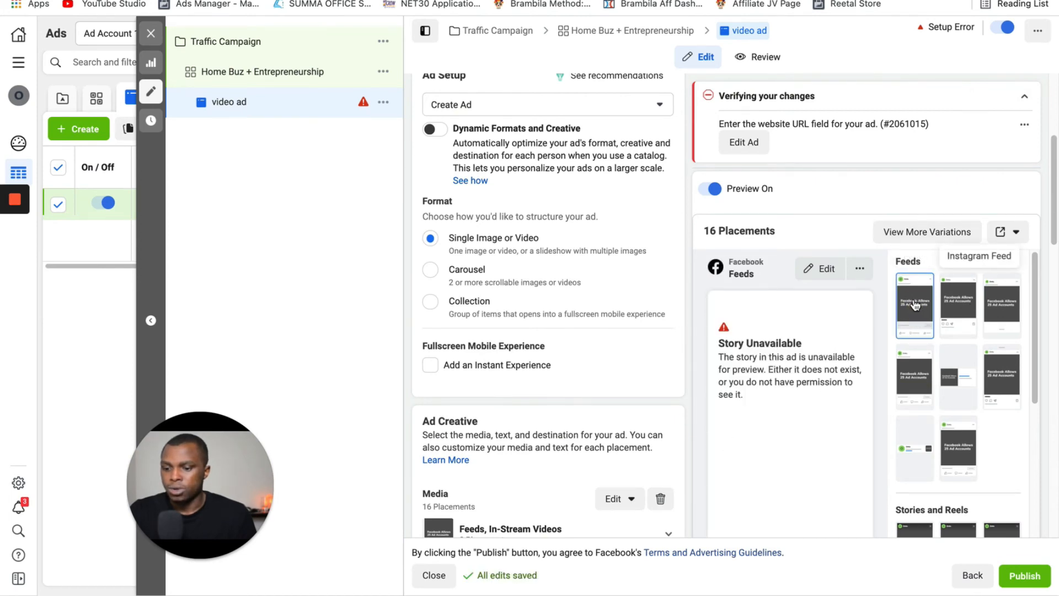
scroll(588, 429, down, 4)
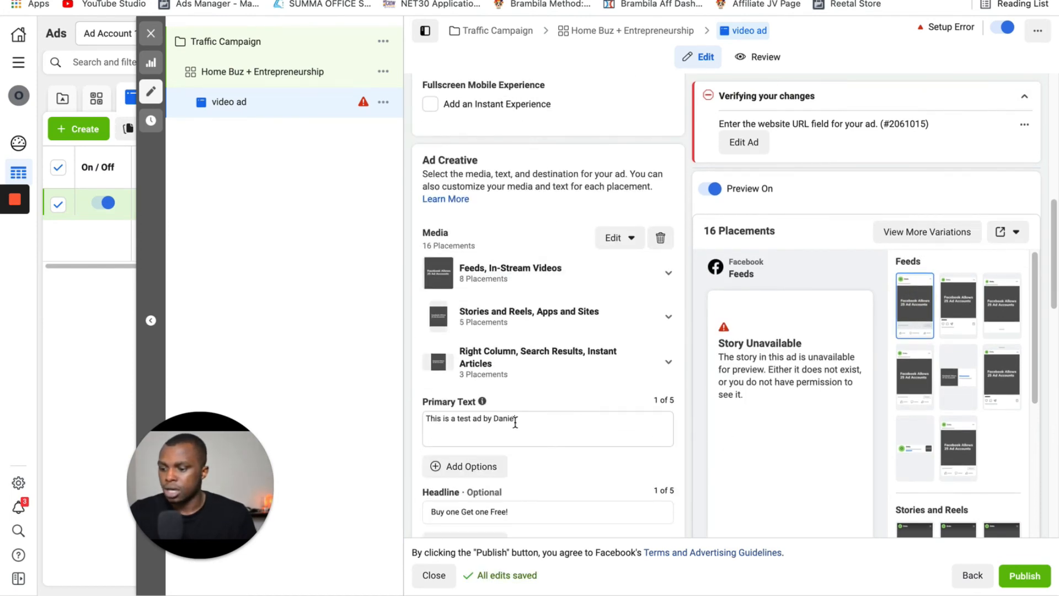
scroll(520, 462, down, 2)
scroll(502, 464, down, 3)
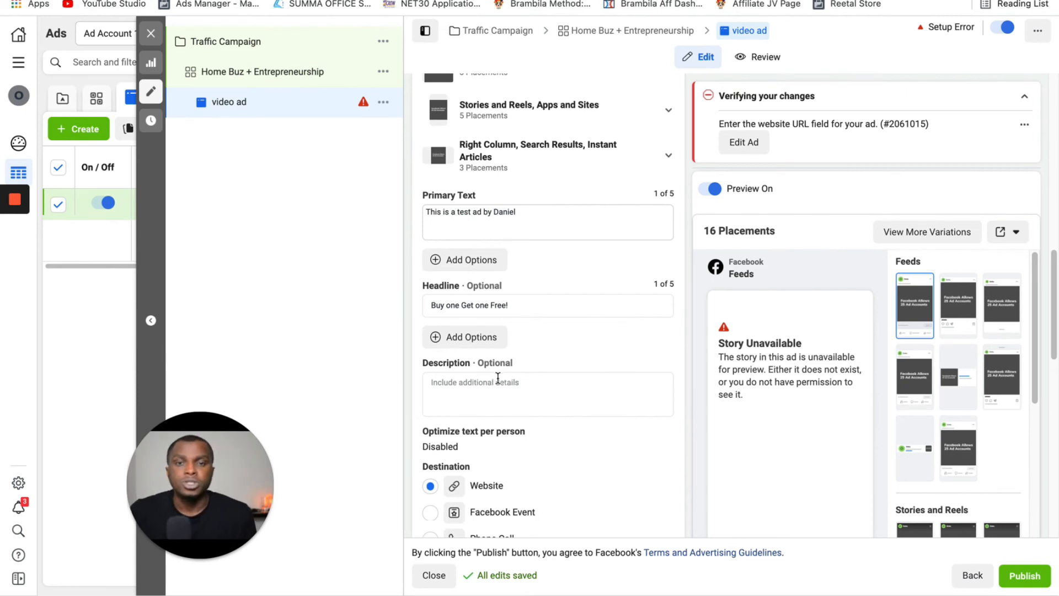
scroll(492, 452, down, 3)
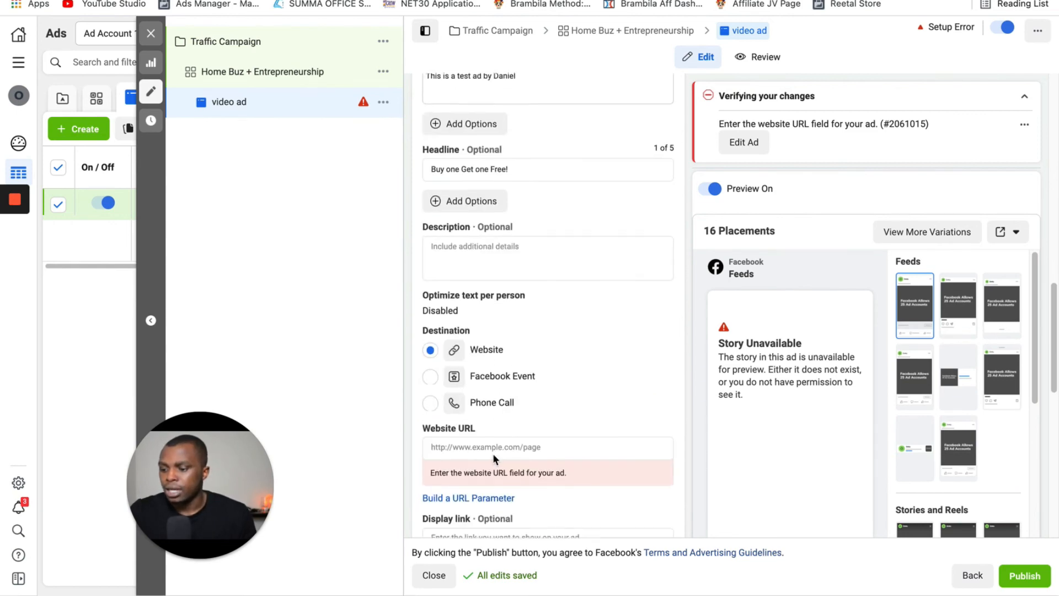
click(489, 447)
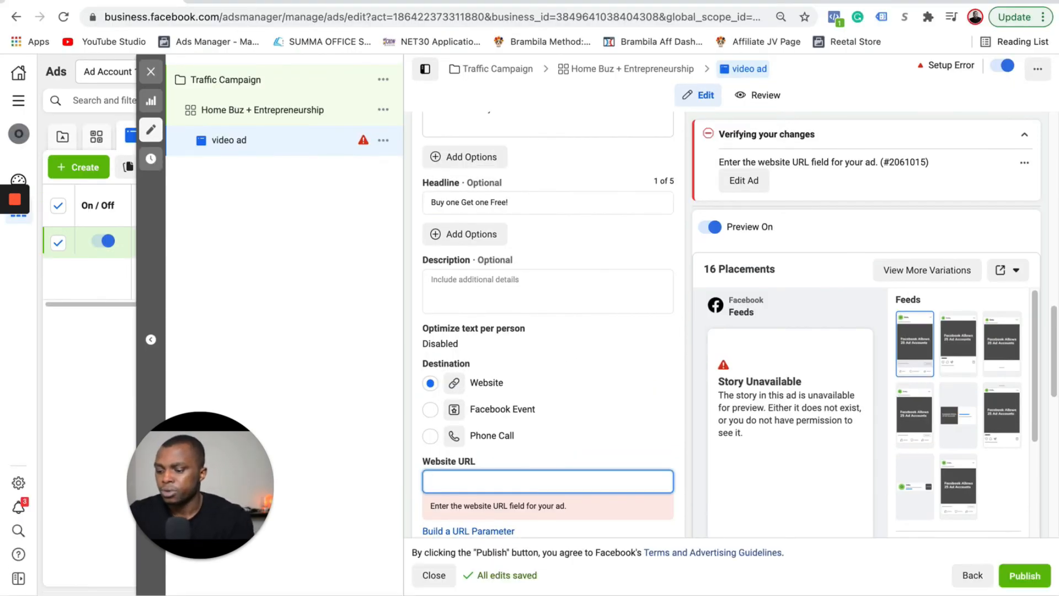
text(www.google)
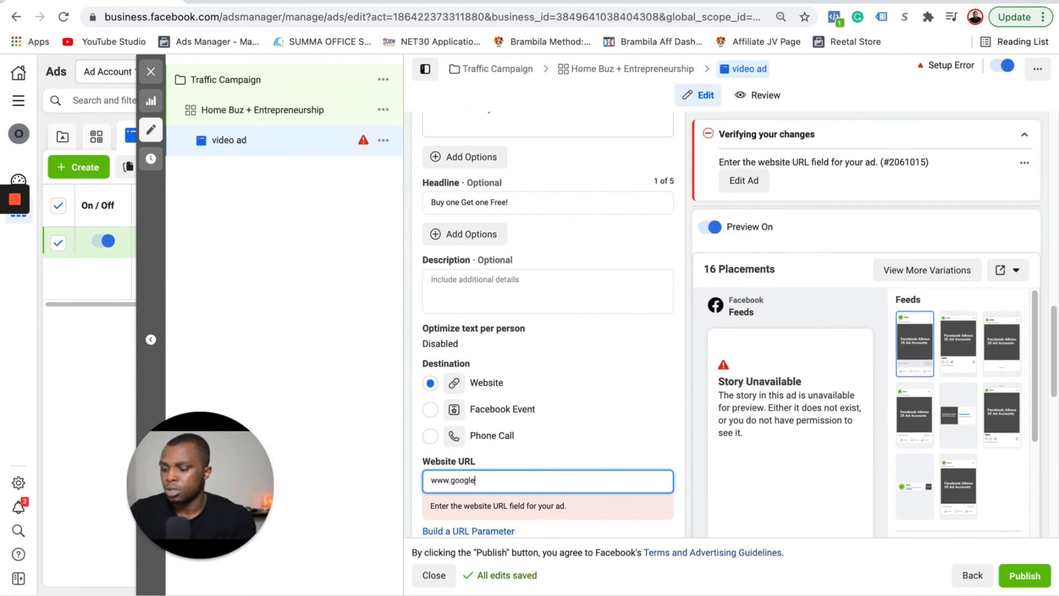
text(.com)
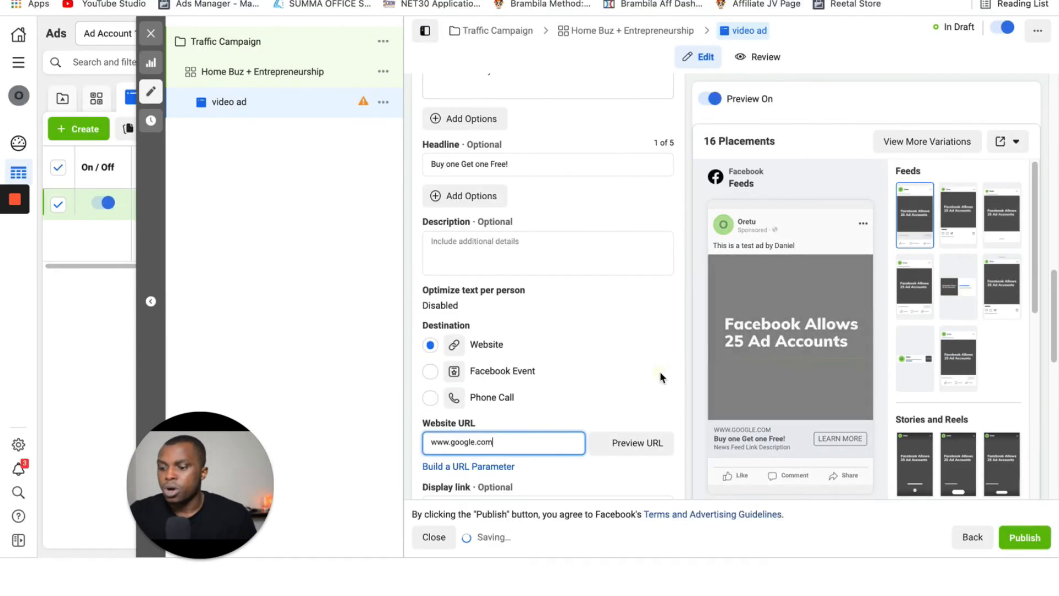
click(660, 372)
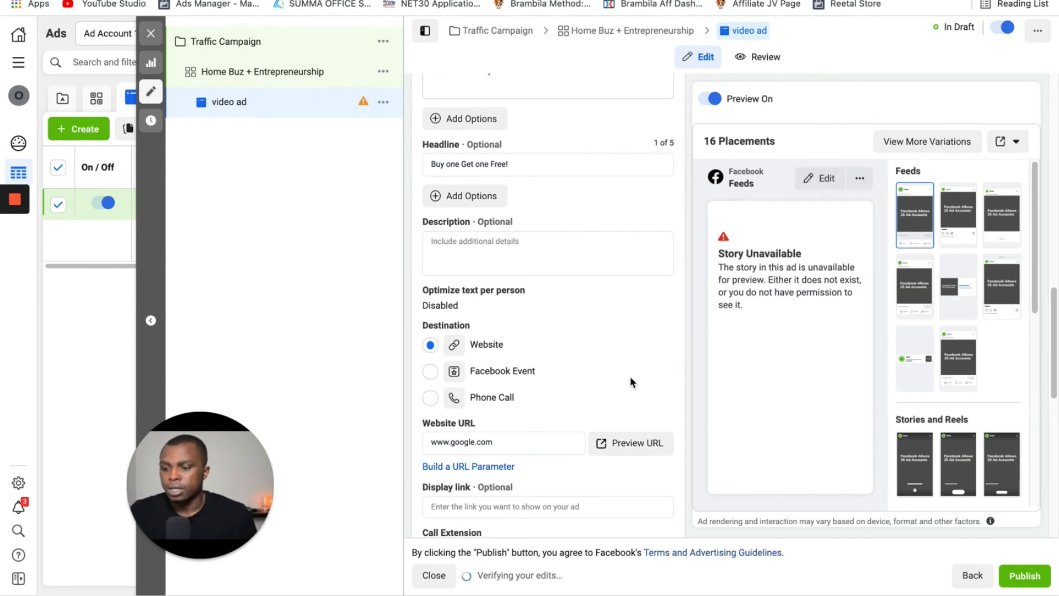
- Preview the ad in the Instagram Feed and Facebook Video Feeds placements
click(958, 214)
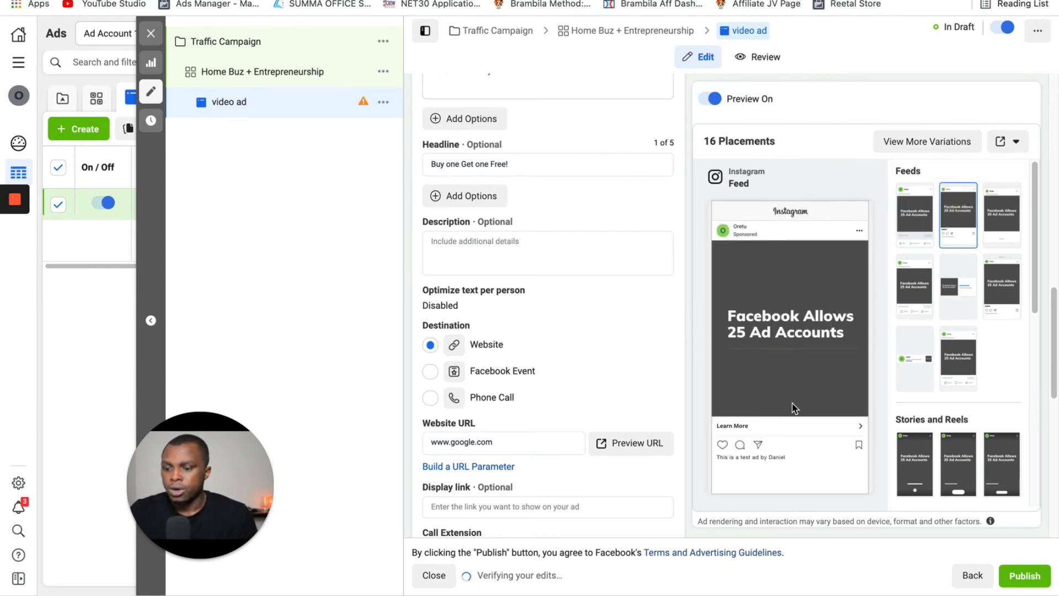
click(914, 285)
scroll(823, 343, down, 5)
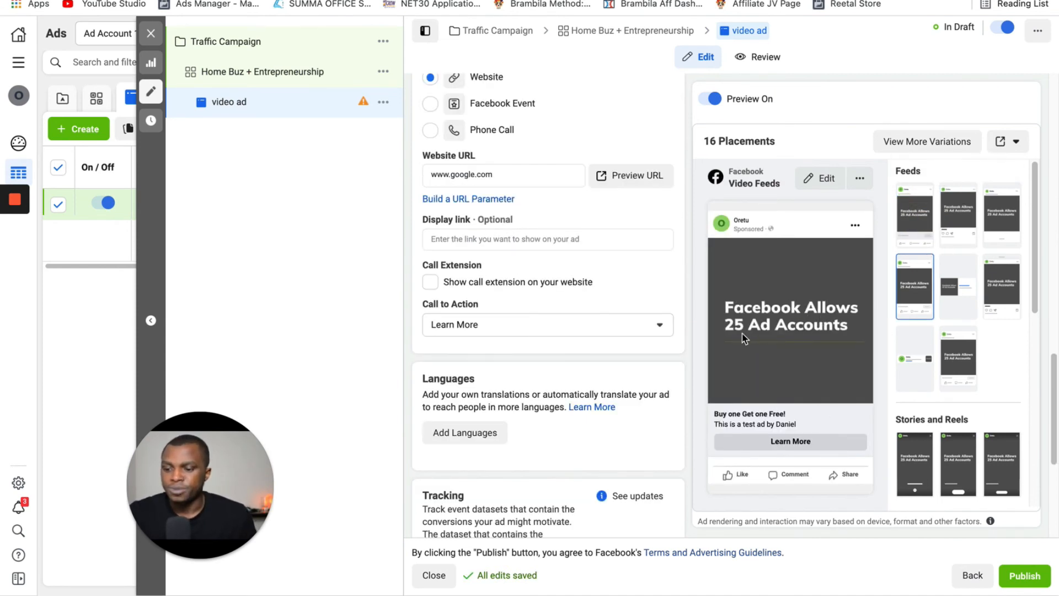
click(728, 419)
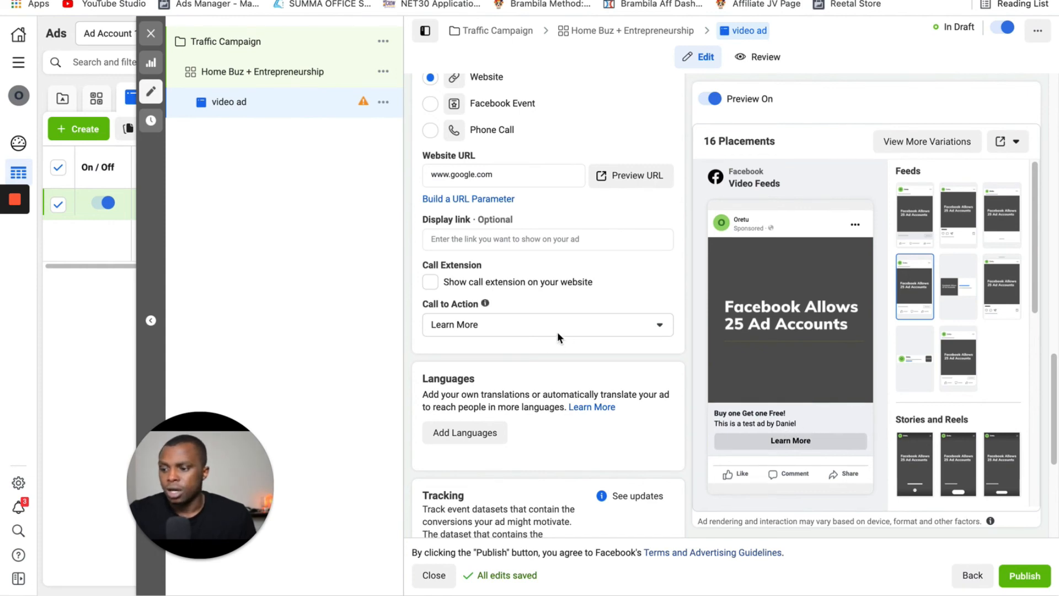
- Review the available call-to-action options for the ad and choose Learn More
scroll(557, 332, up, 5)
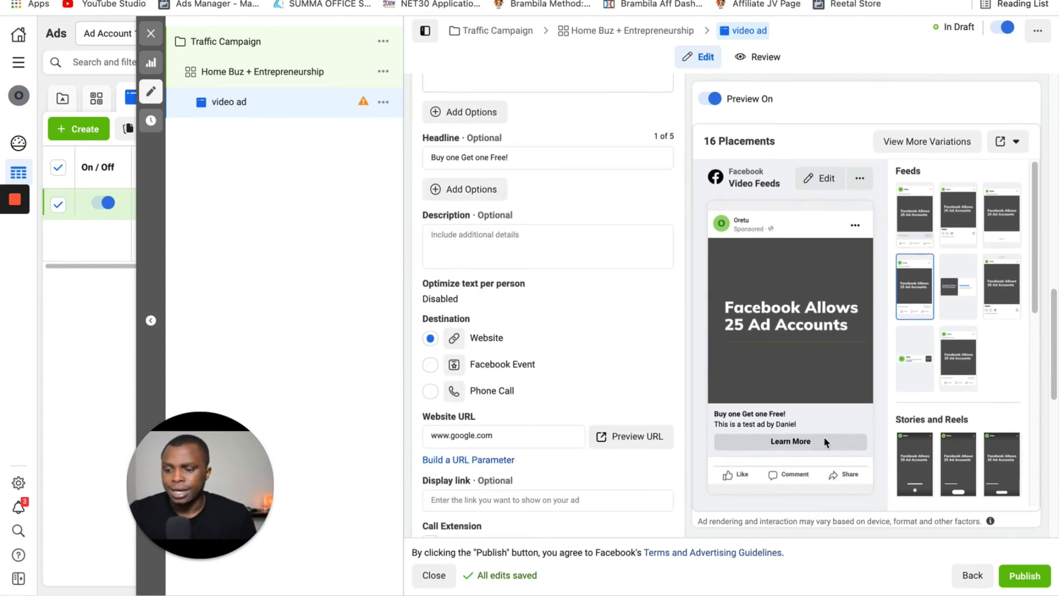
scroll(557, 380, down, 8)
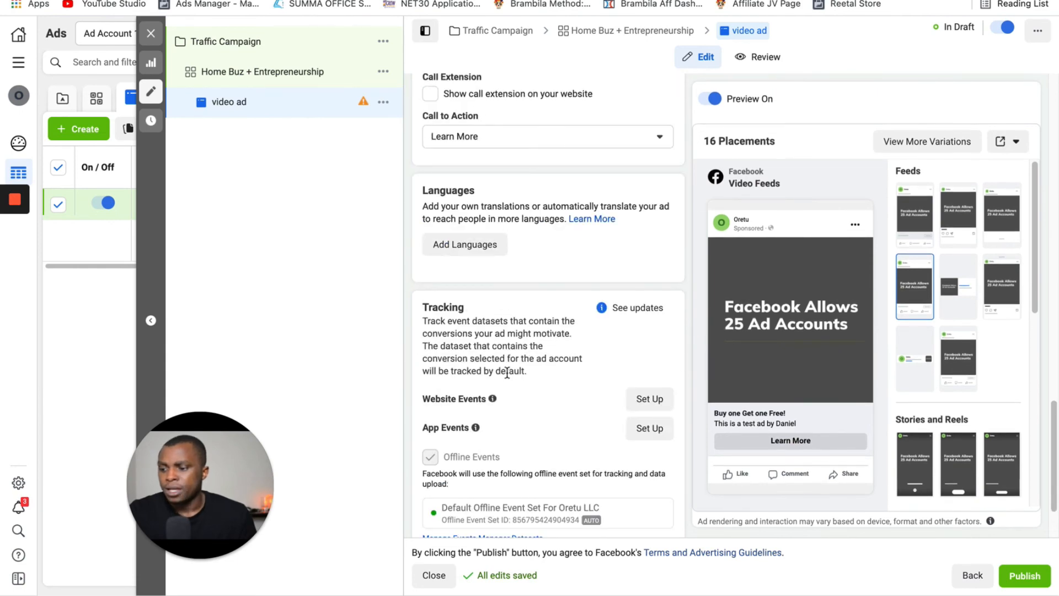
scroll(508, 373, up, 5)
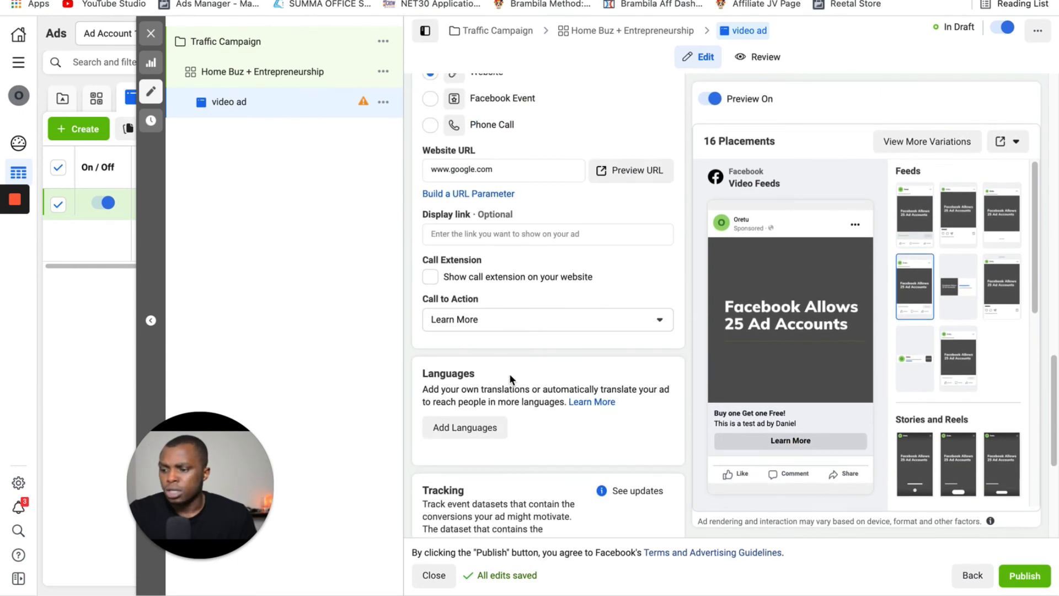
click(498, 334)
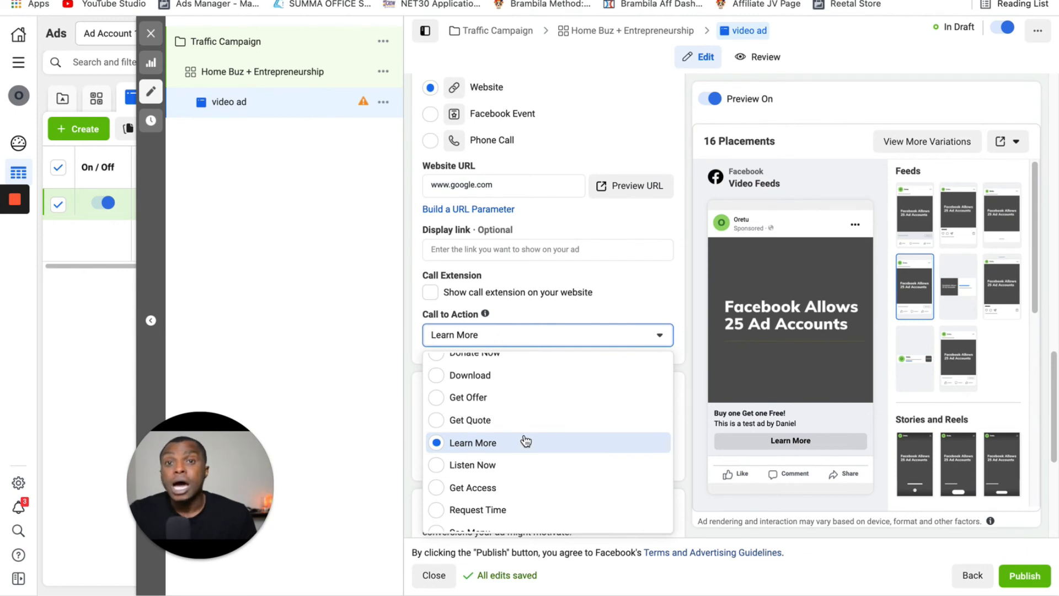
scroll(525, 440, up, 4)
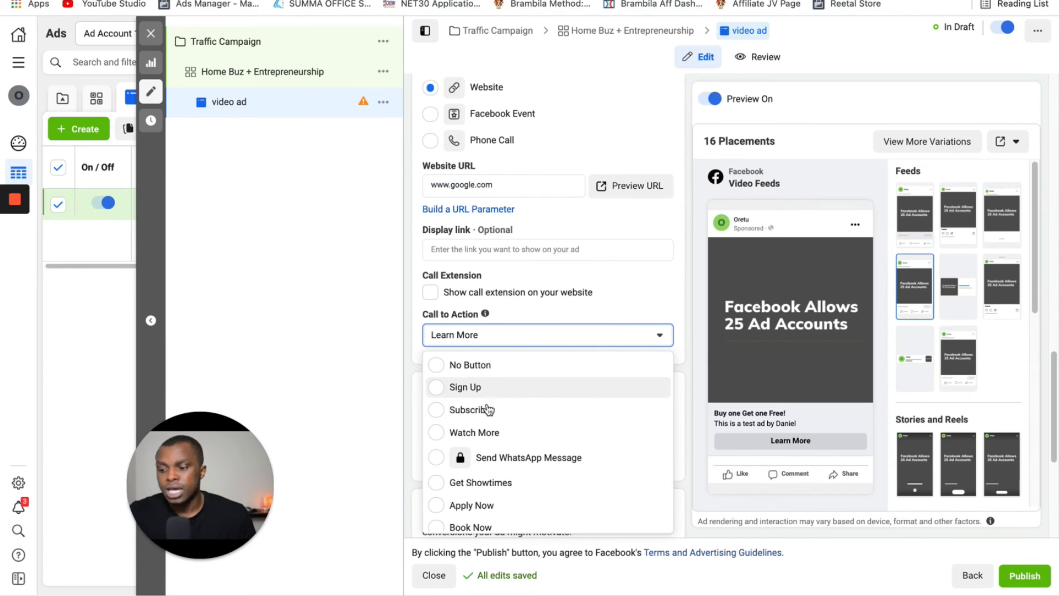
scroll(551, 437, down, 3)
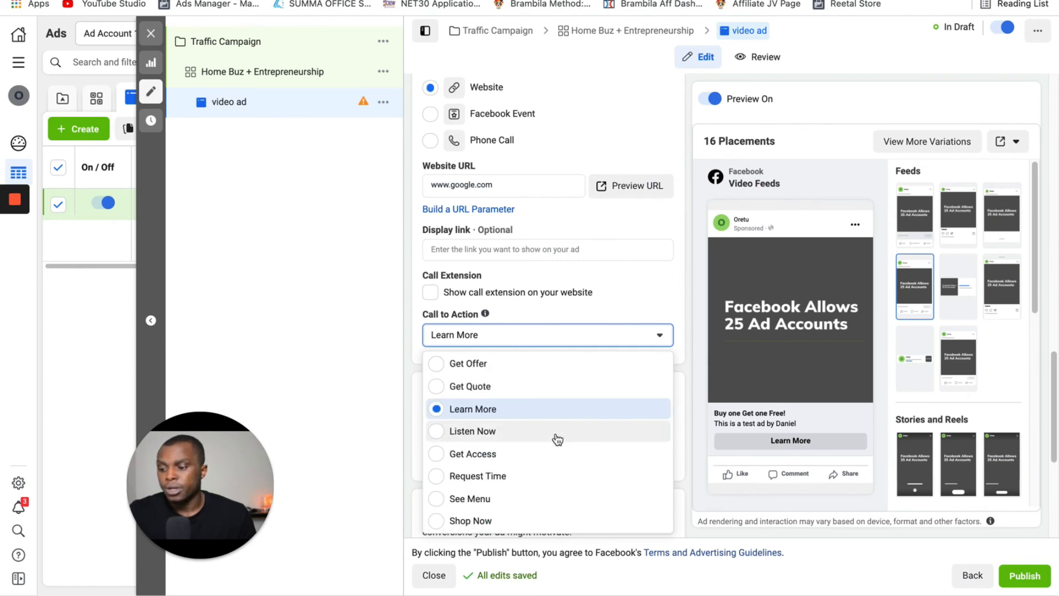
click(510, 413)
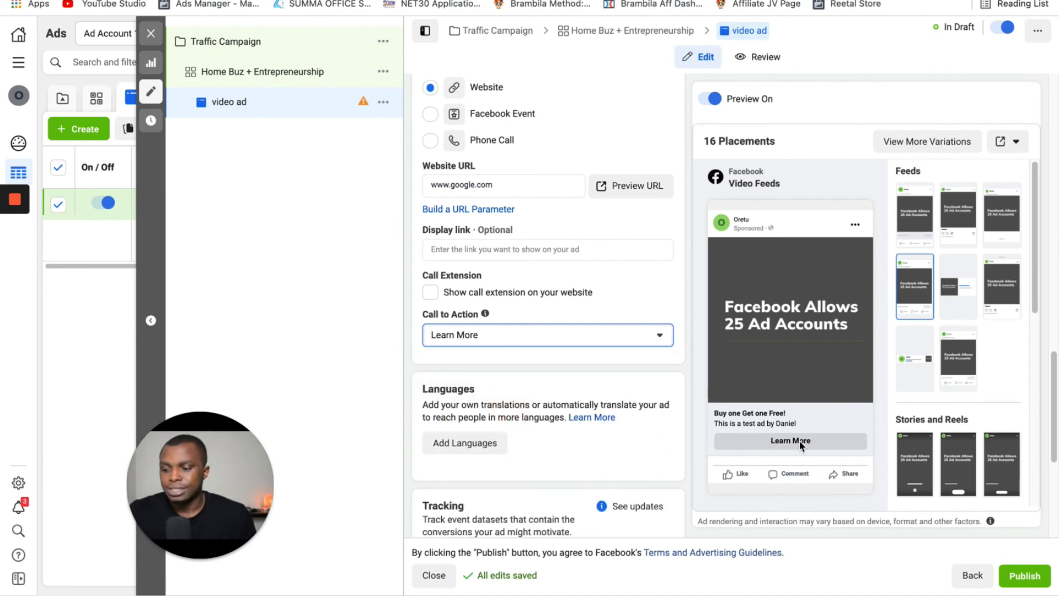
- Examine the pixel setup for tracking website events and close it without creating a pixel
scroll(552, 396, down, 5)
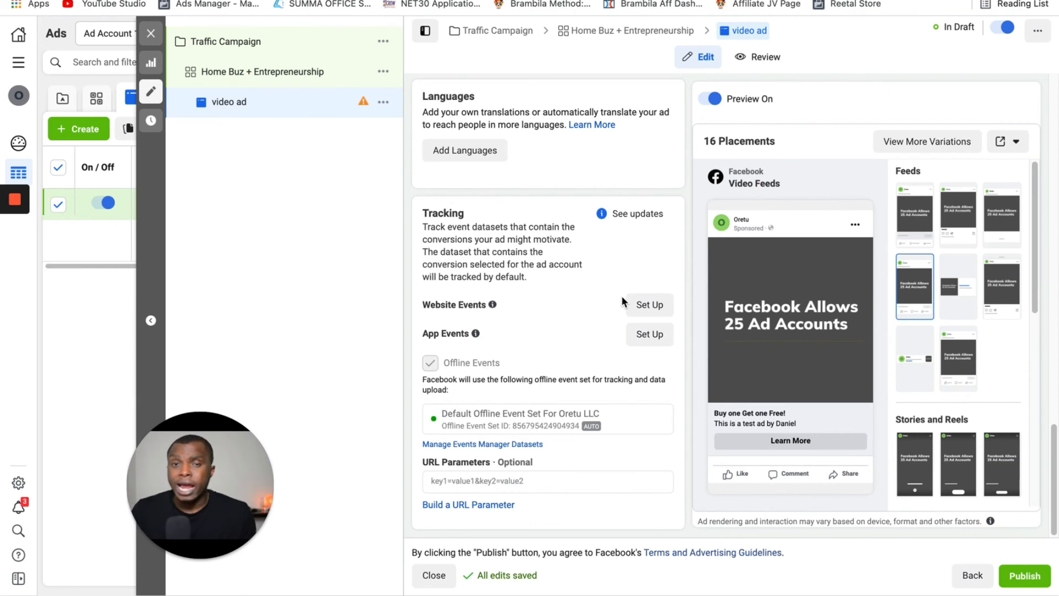
click(655, 306)
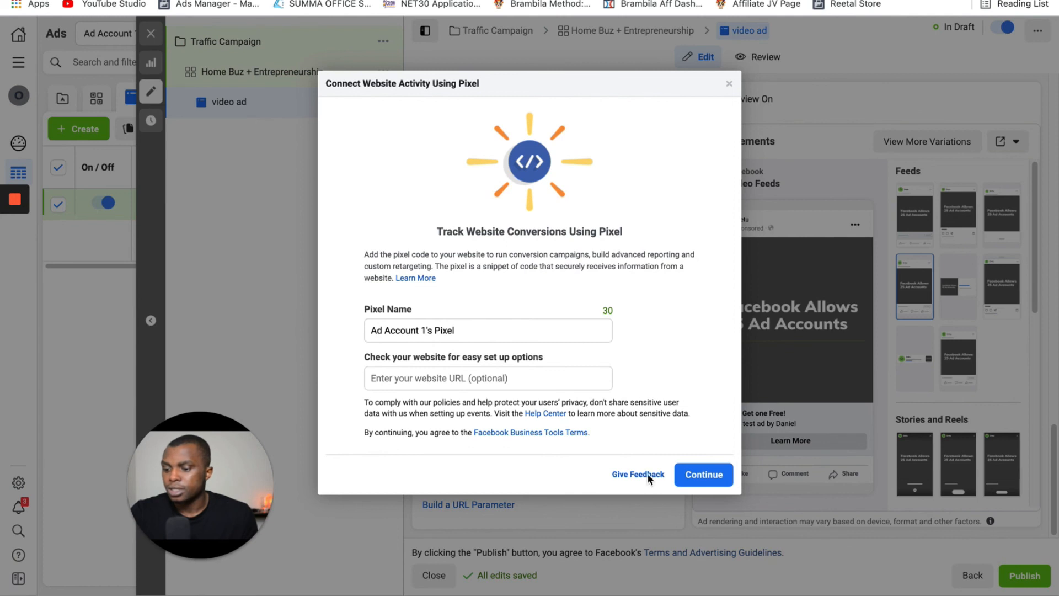
click(729, 84)
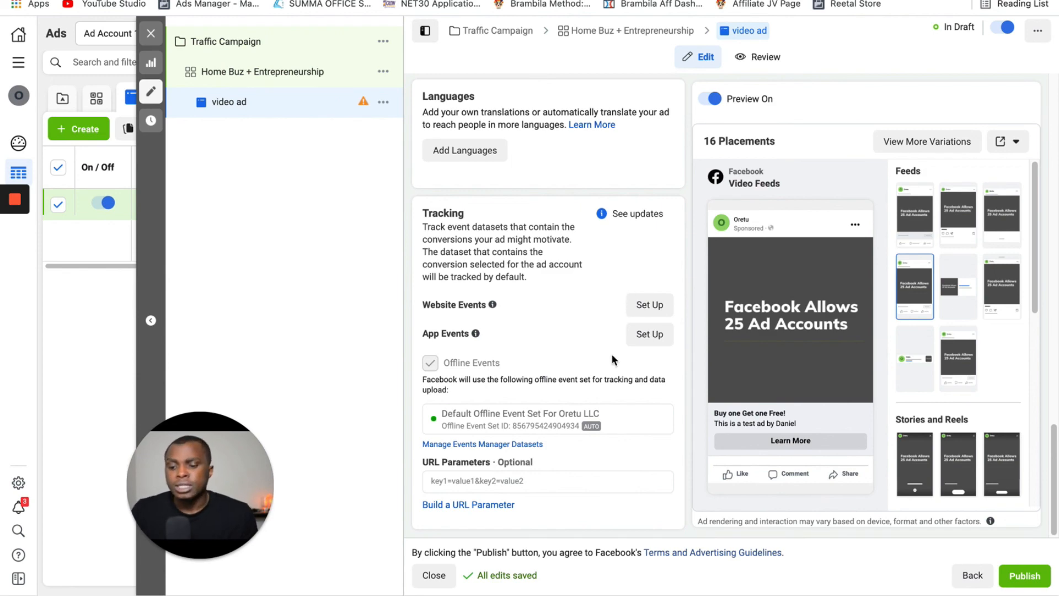
- Review the ad's settings from the ad name to the call to action, publish the campaign, and close the editor
scroll(657, 343, up, 1)
scroll(641, 339, up, 15)
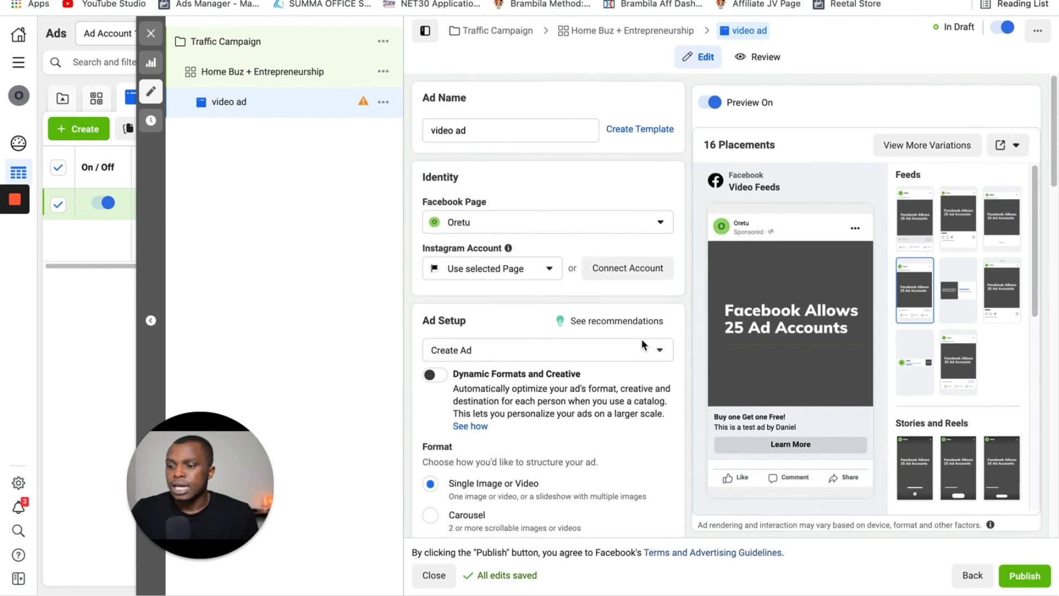
scroll(641, 339, down, 10)
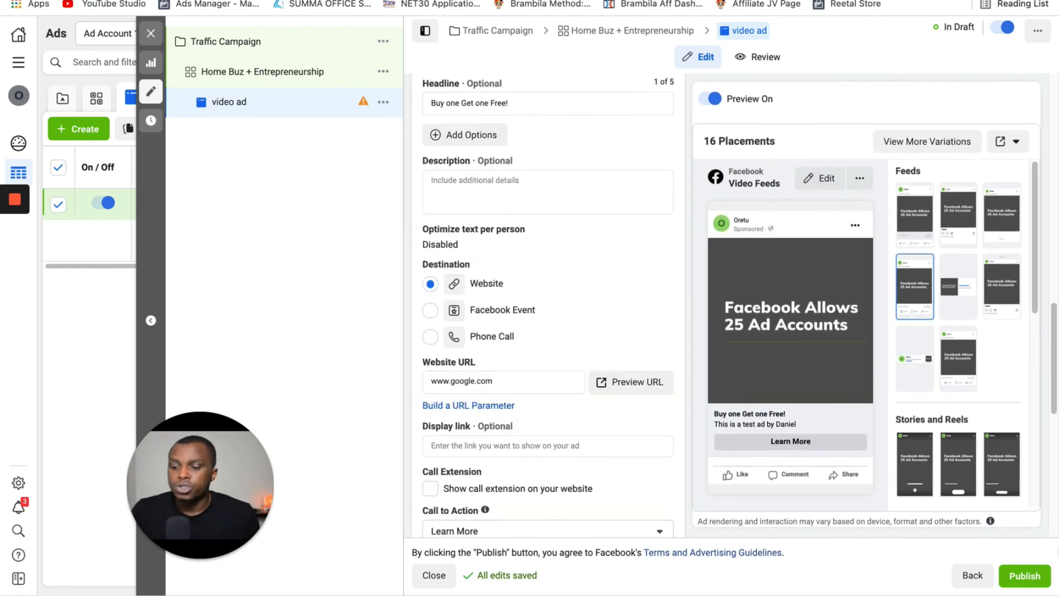
click(1024, 576)
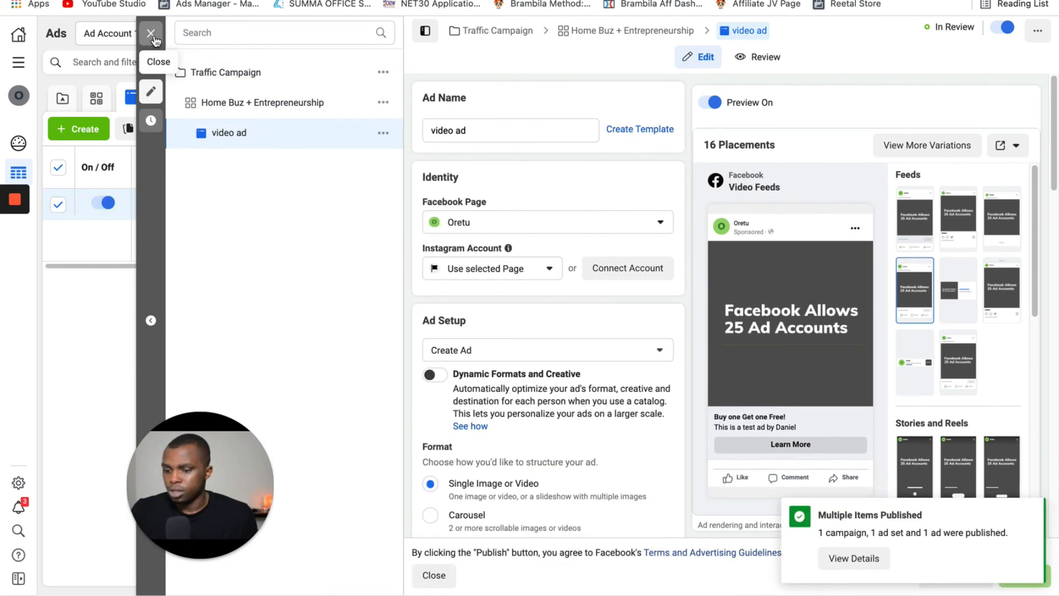
click(151, 34)
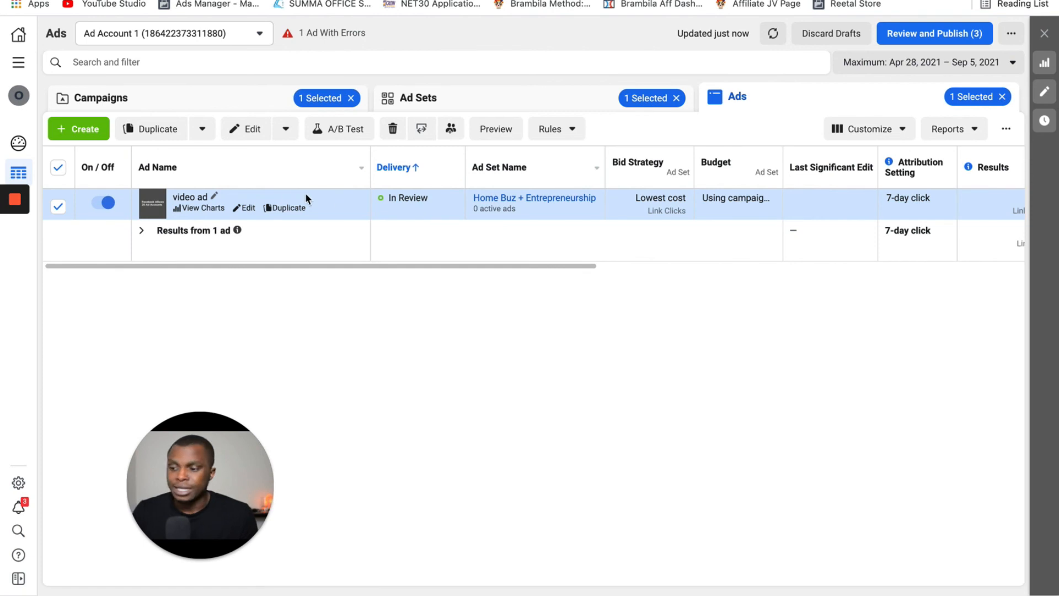
- Turn off the published video ad and look over the campaigns and ad sets lists
click(103, 203)
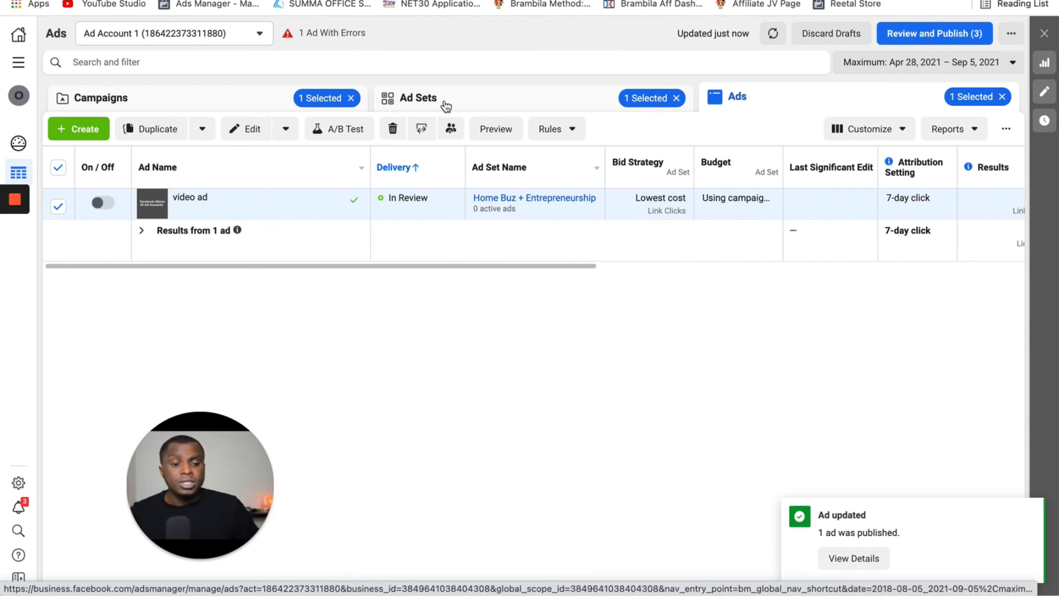
click(219, 98)
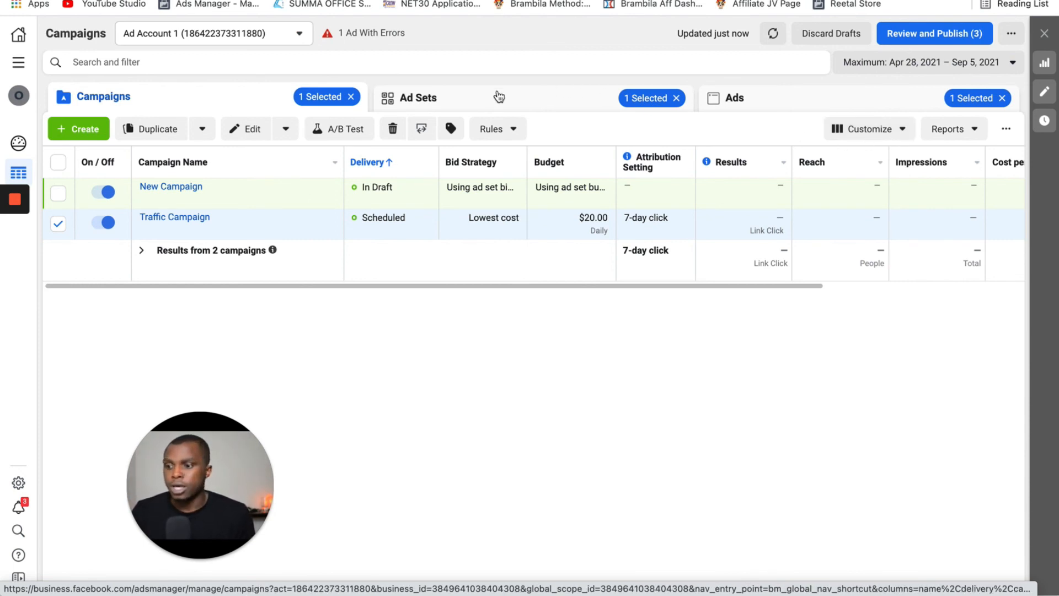
click(552, 91)
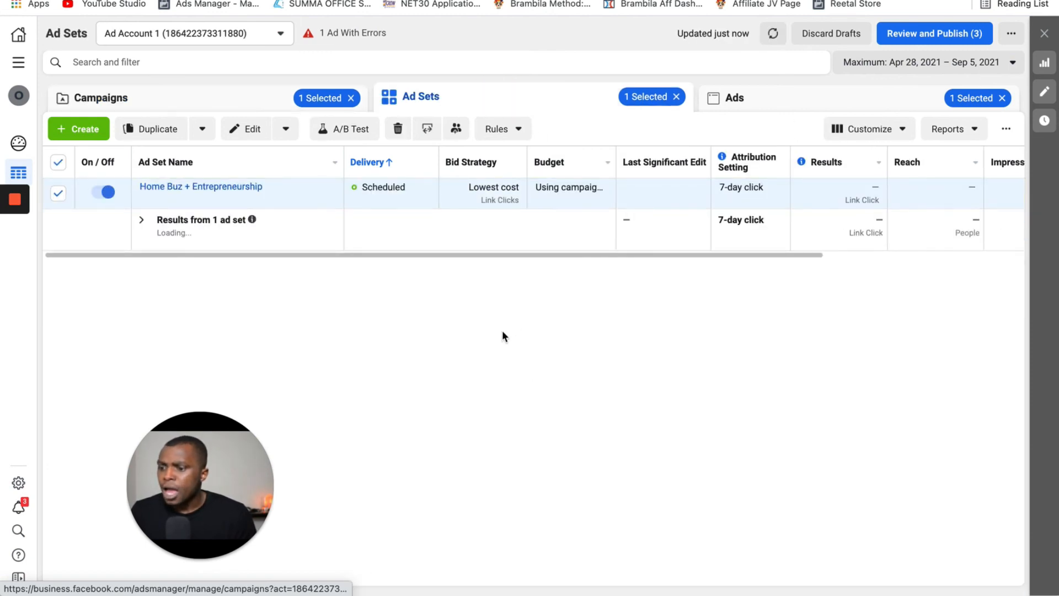